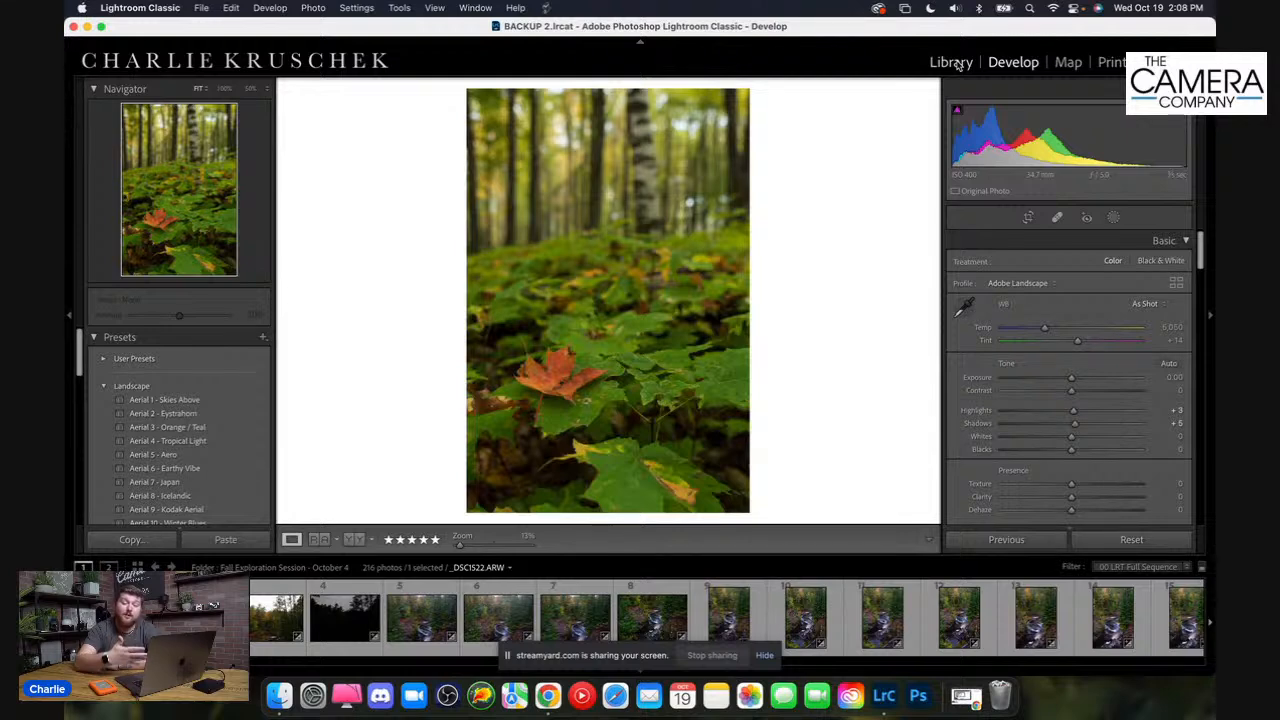
Browse the photos in the Door County Session - October 22 folder in the Library
click(958, 64)
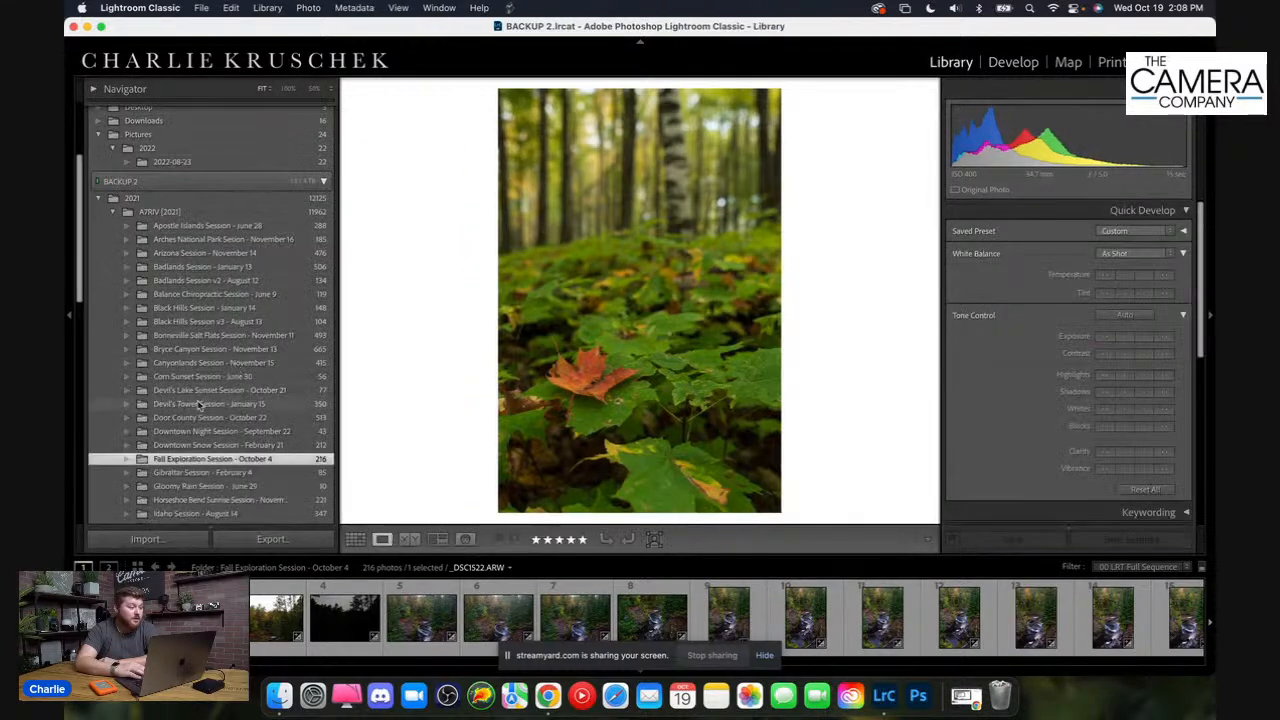
click(238, 418)
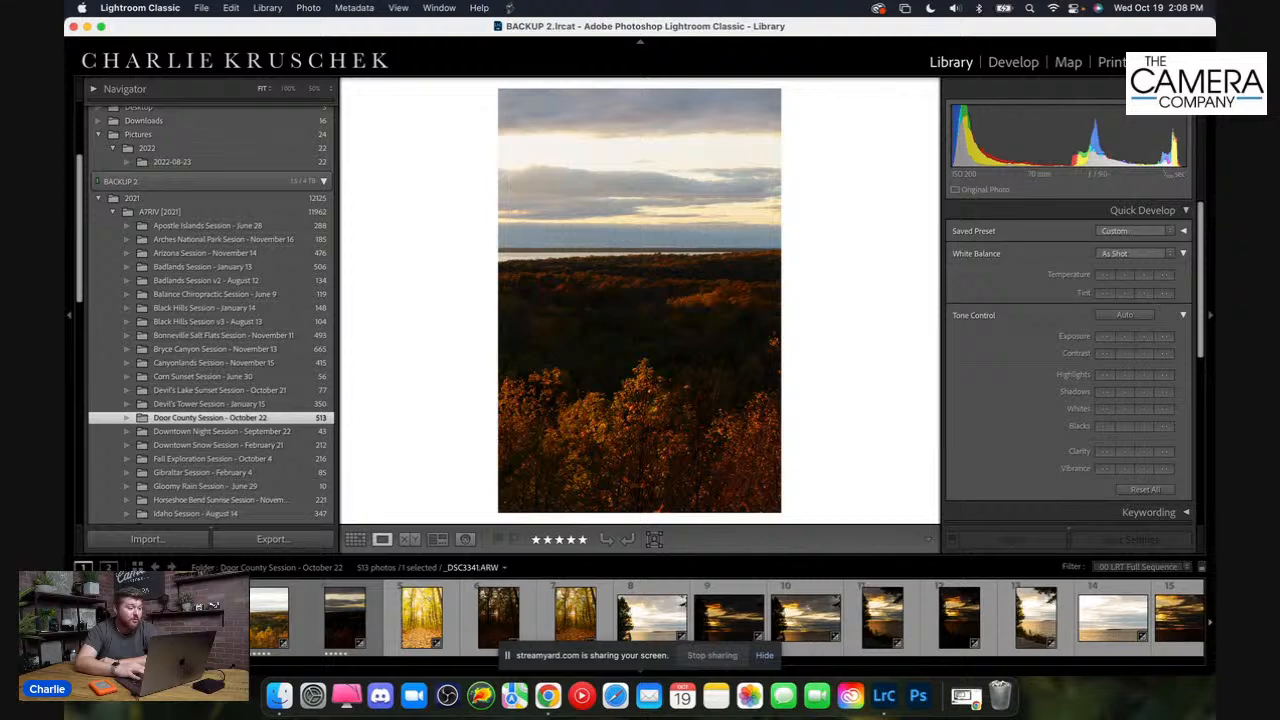
key(Right)
key(Right)
key(Right)
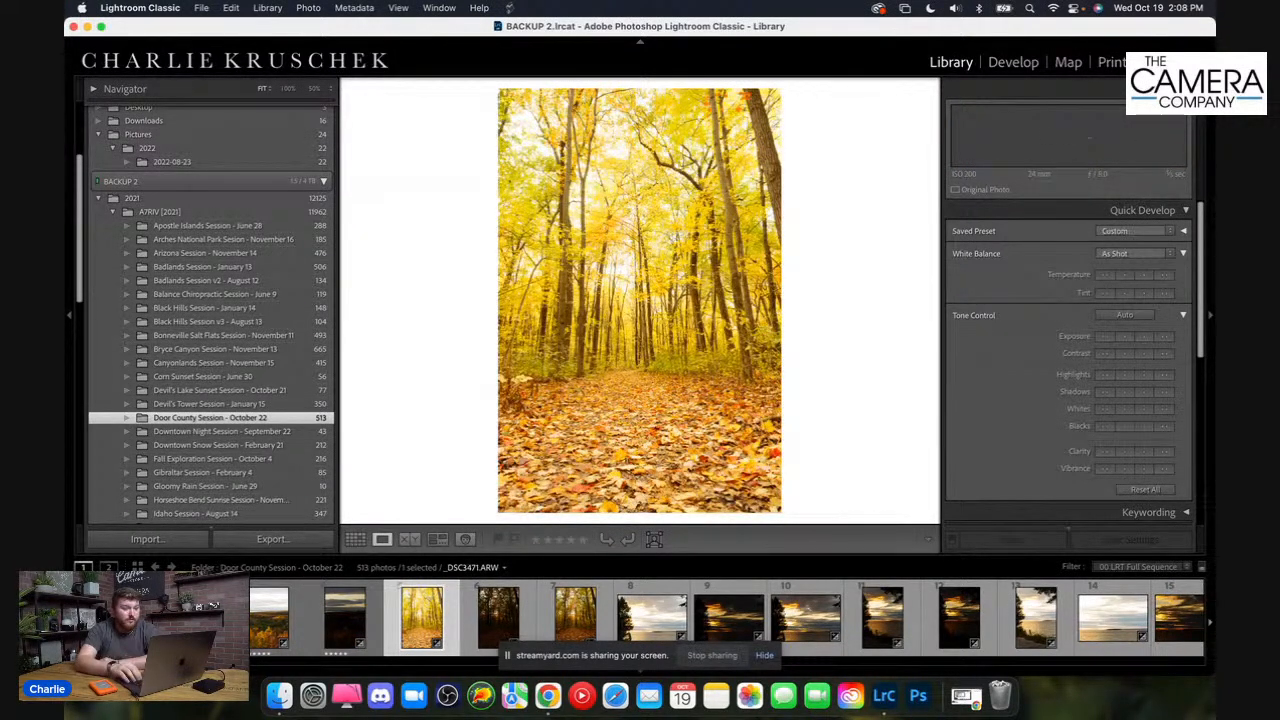
key(Left)
key(Left)
key(Right)
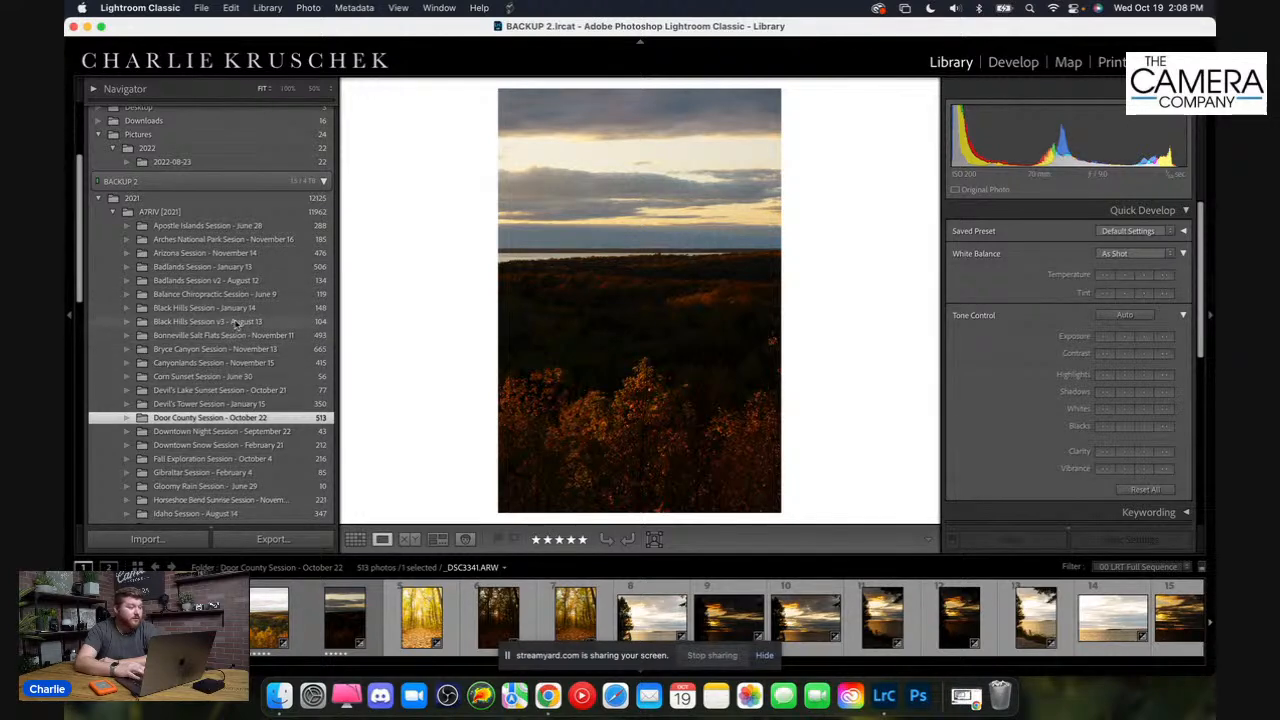
Return to the Fall Exploration Session - October 4 folder and open the red maple leaf photo in Develop, checking it up close
click(224, 460)
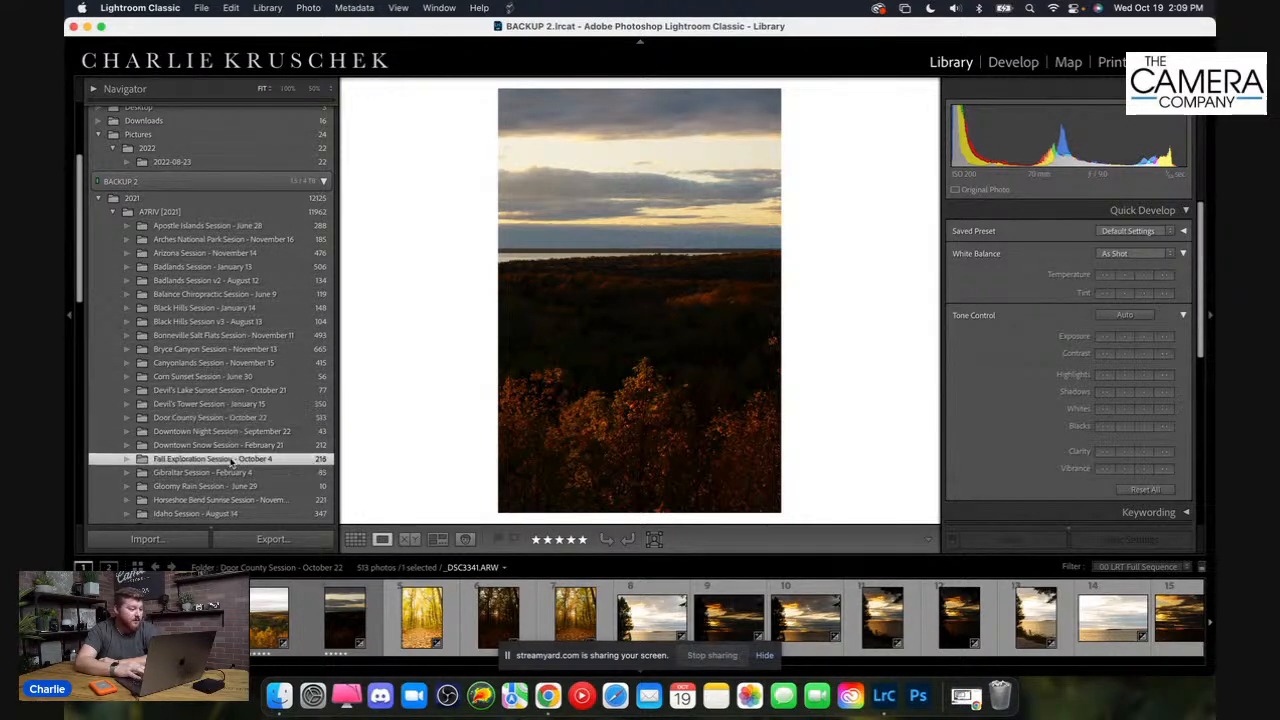
click(1013, 64)
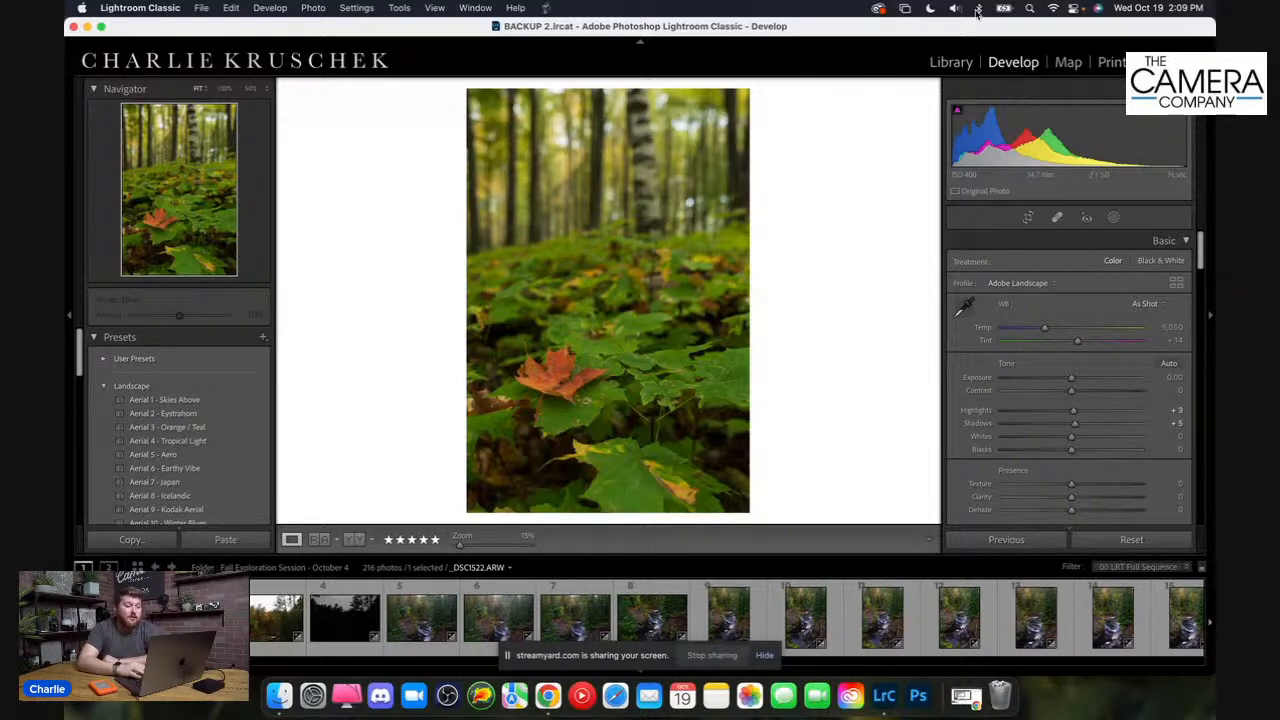
click(565, 378)
drag(620, 349, 659, 274)
click(659, 274)
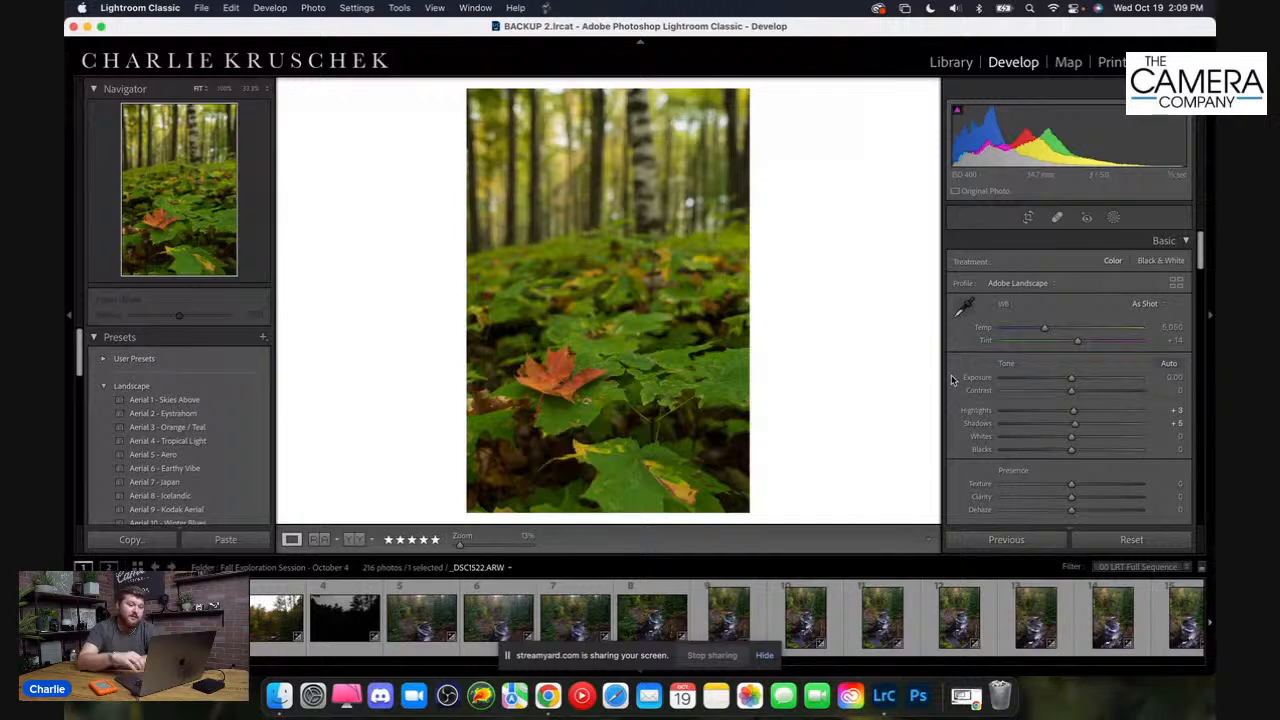
Switch the HSL/Color adjustments to HSL and look through the hue, saturation and luminance sliders for all colors
scroll(1000, 385, down, 8)
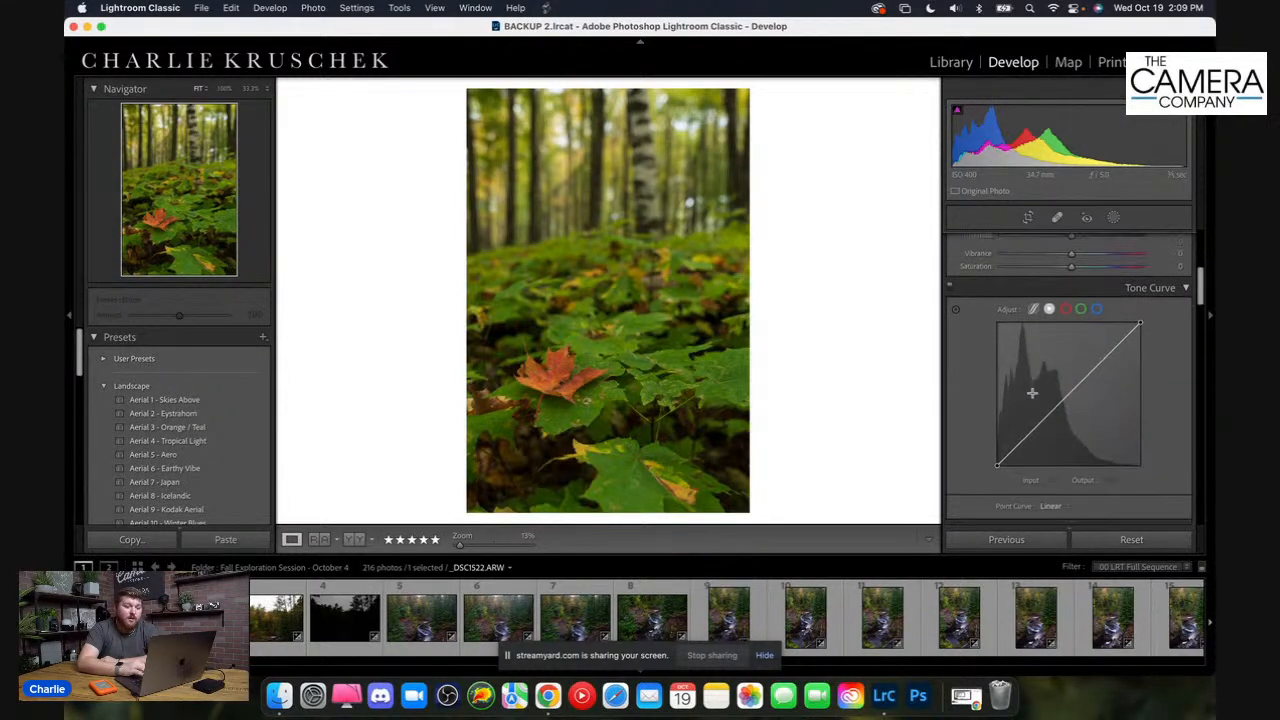
scroll(1032, 393, down, 2)
scroll(1032, 393, up, 4)
scroll(1032, 393, down, 3)
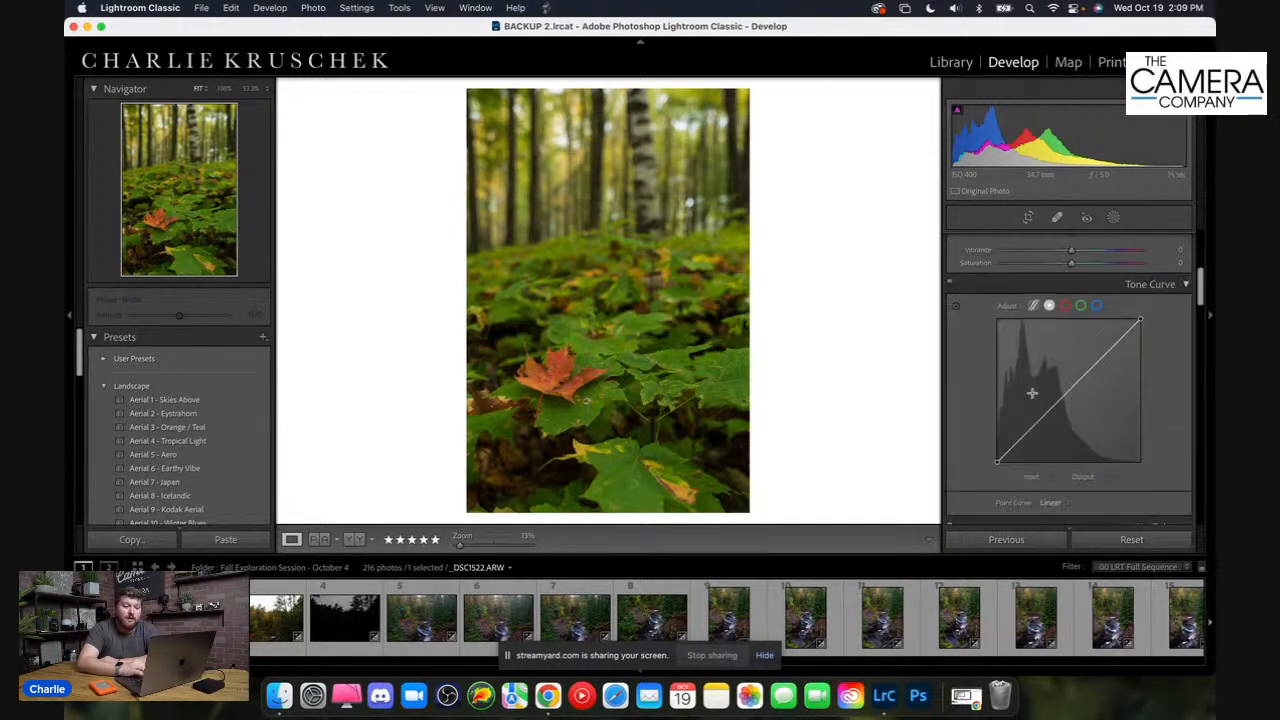
scroll(1032, 393, down, 5)
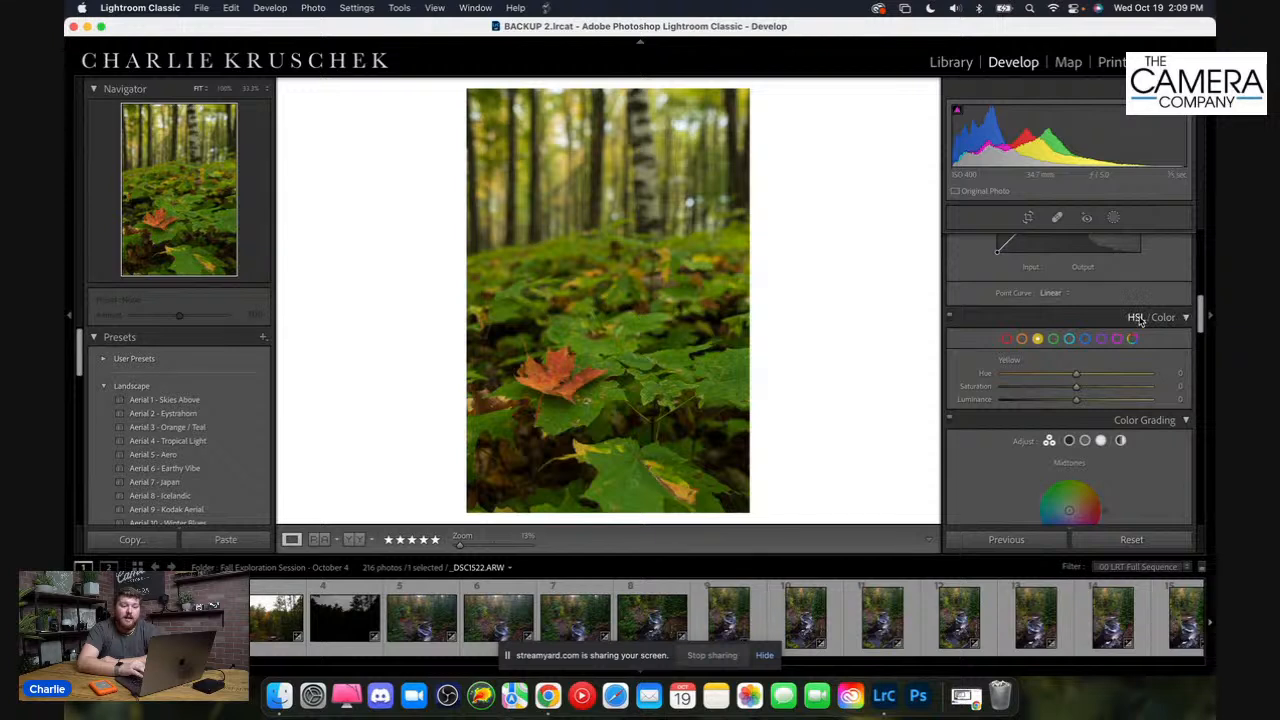
click(1136, 317)
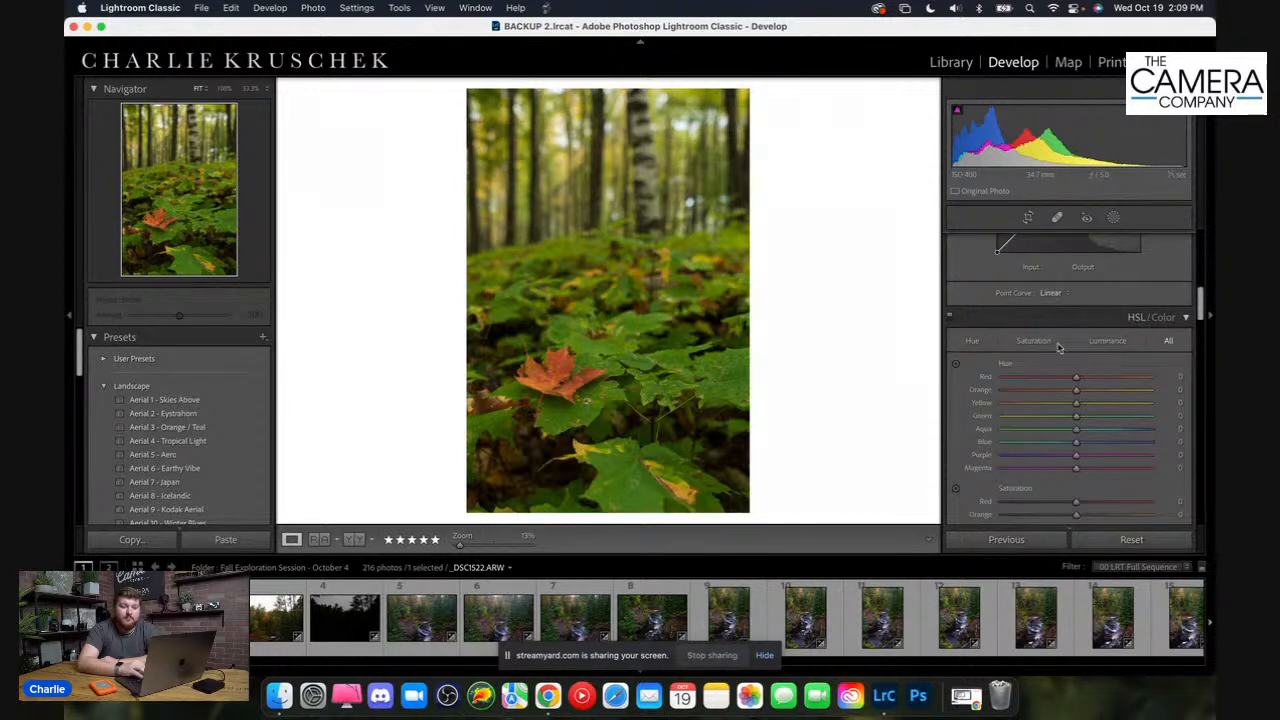
scroll(1062, 345, down, 2)
scroll(1060, 338, down, 6)
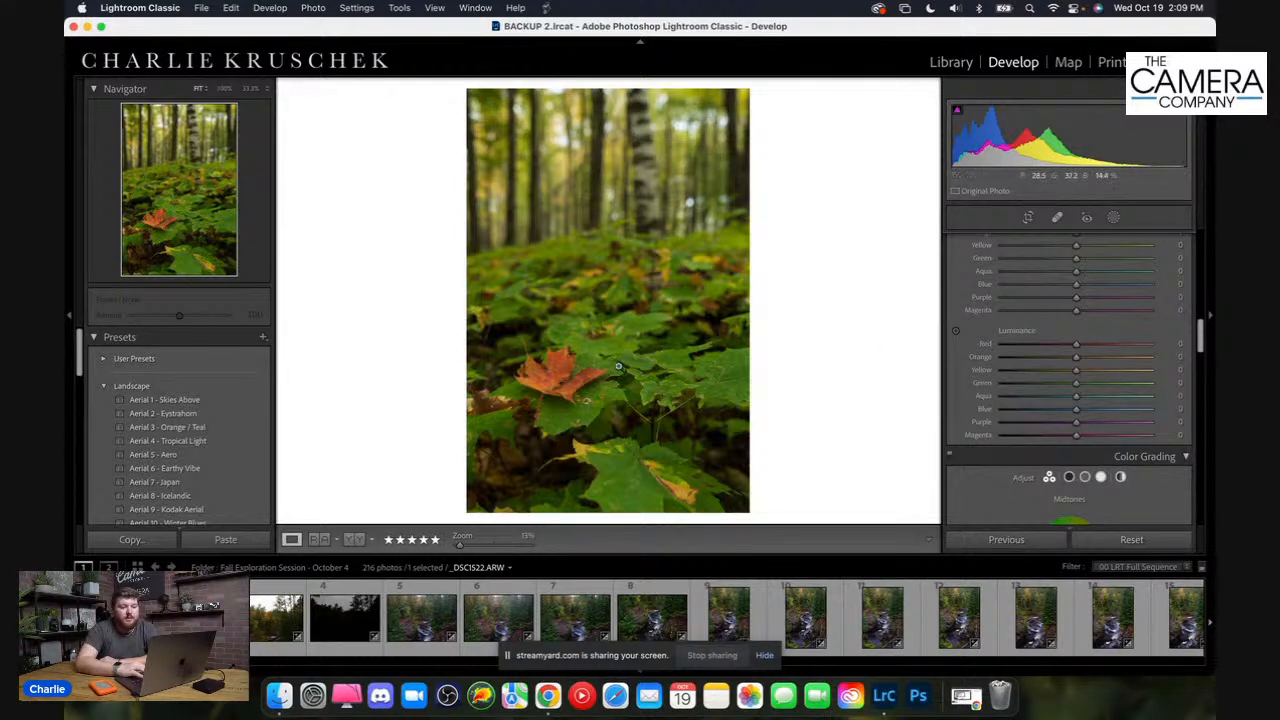
Inspect the red leaf up close and review the HSL hue, saturation and luminance slider groups
click(592, 389)
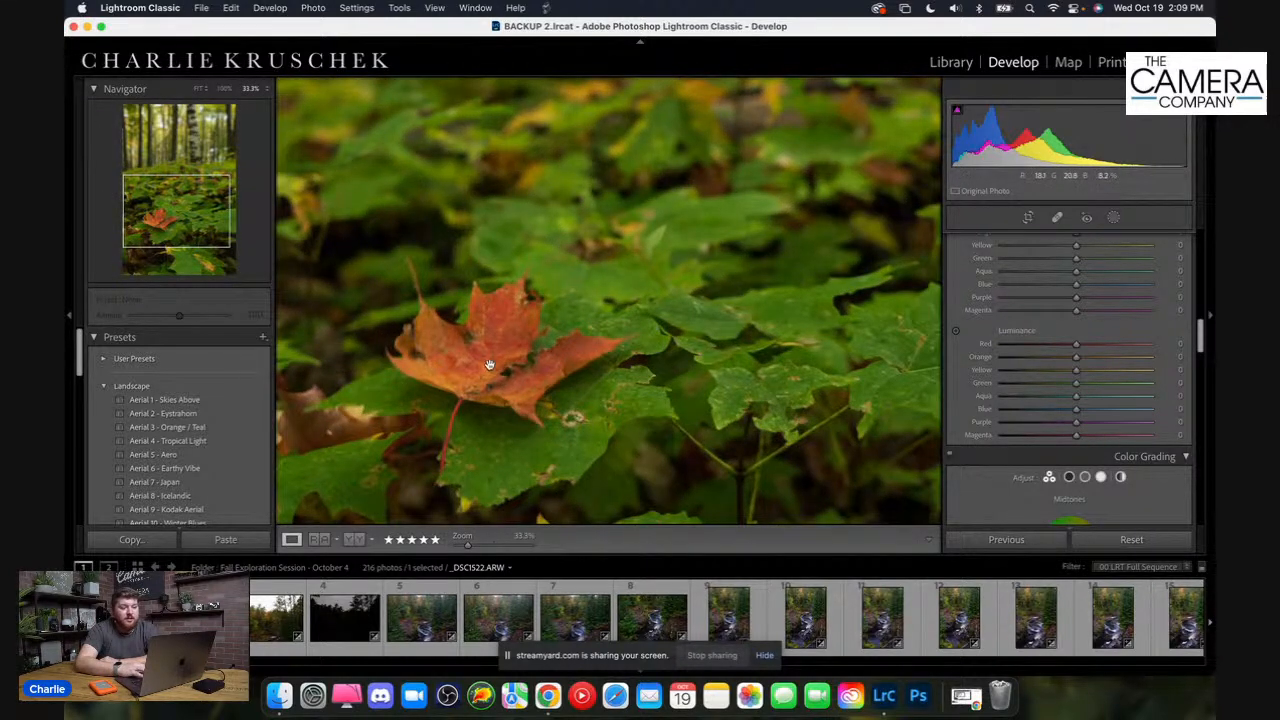
click(491, 363)
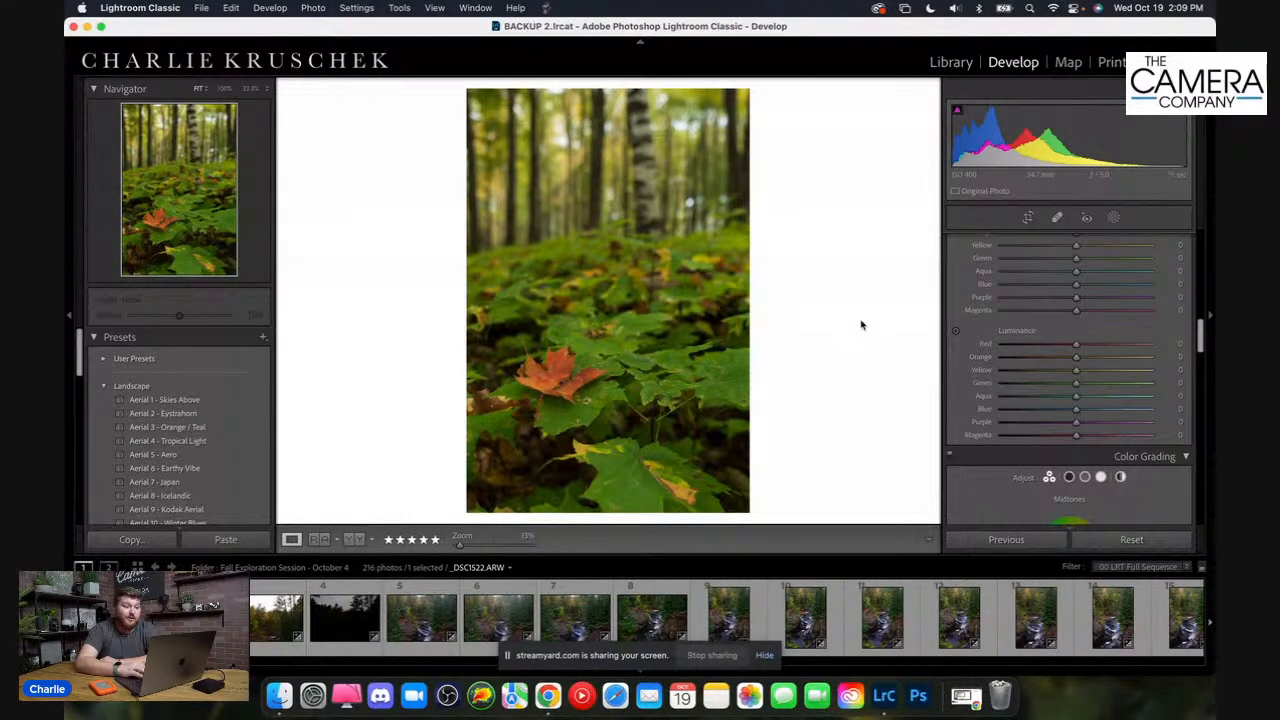
scroll(1075, 335, up, 2)
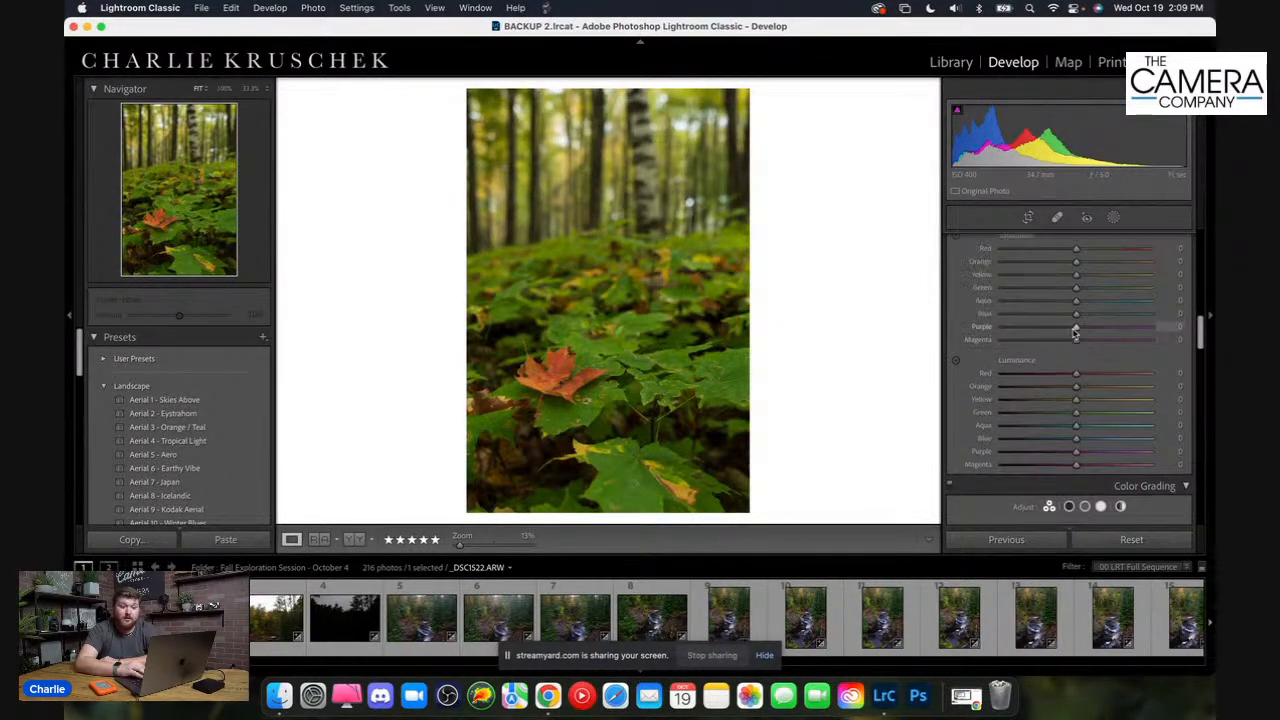
scroll(1075, 335, up, 6)
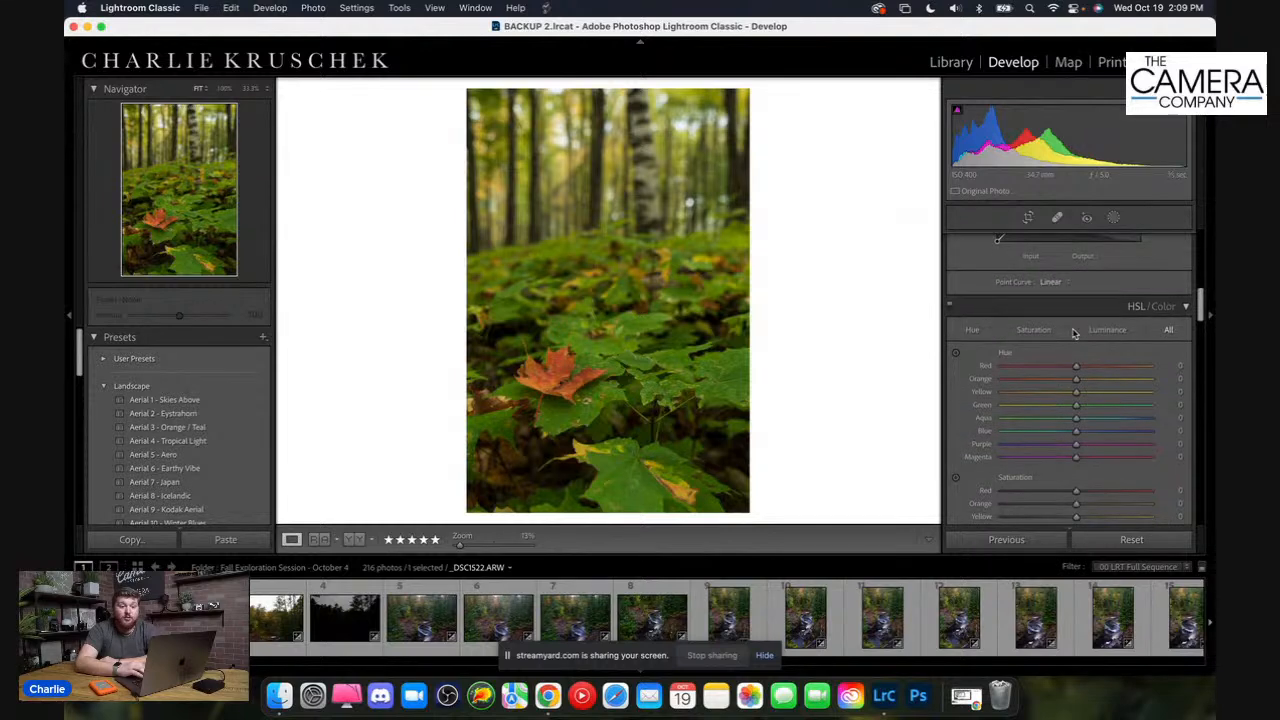
scroll(1072, 362, down, 4)
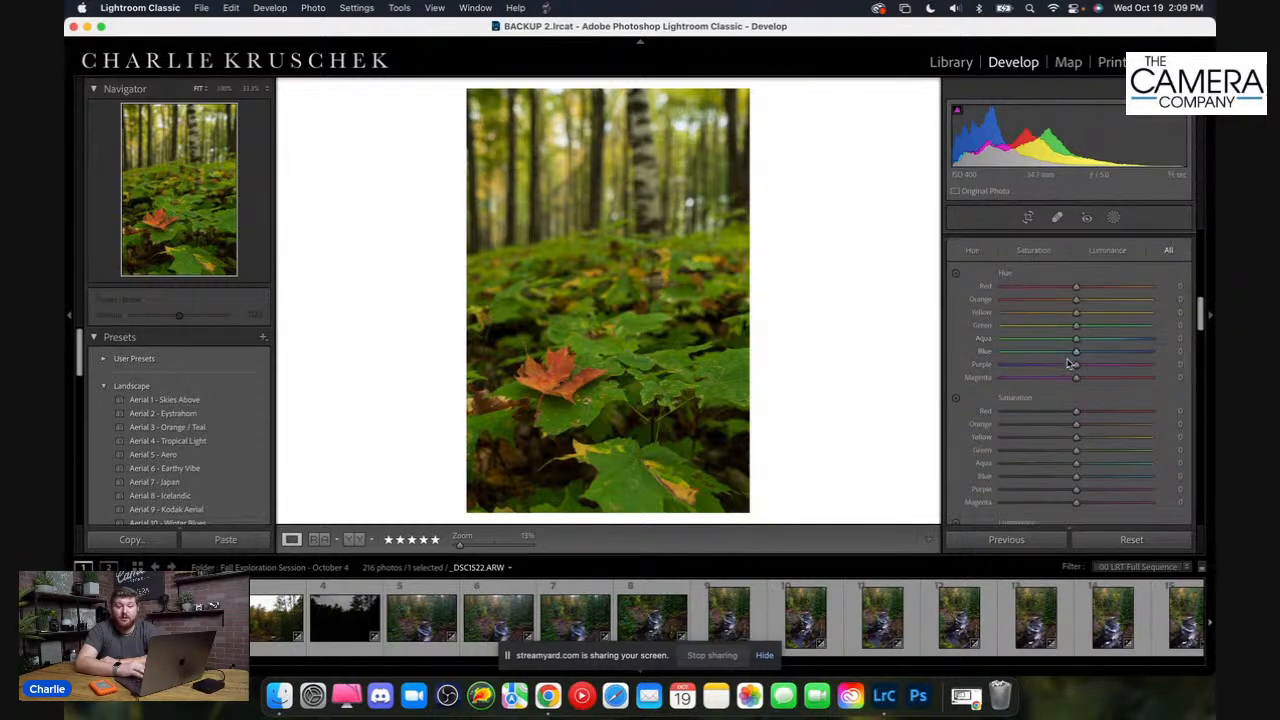
scroll(1070, 363, up, 3)
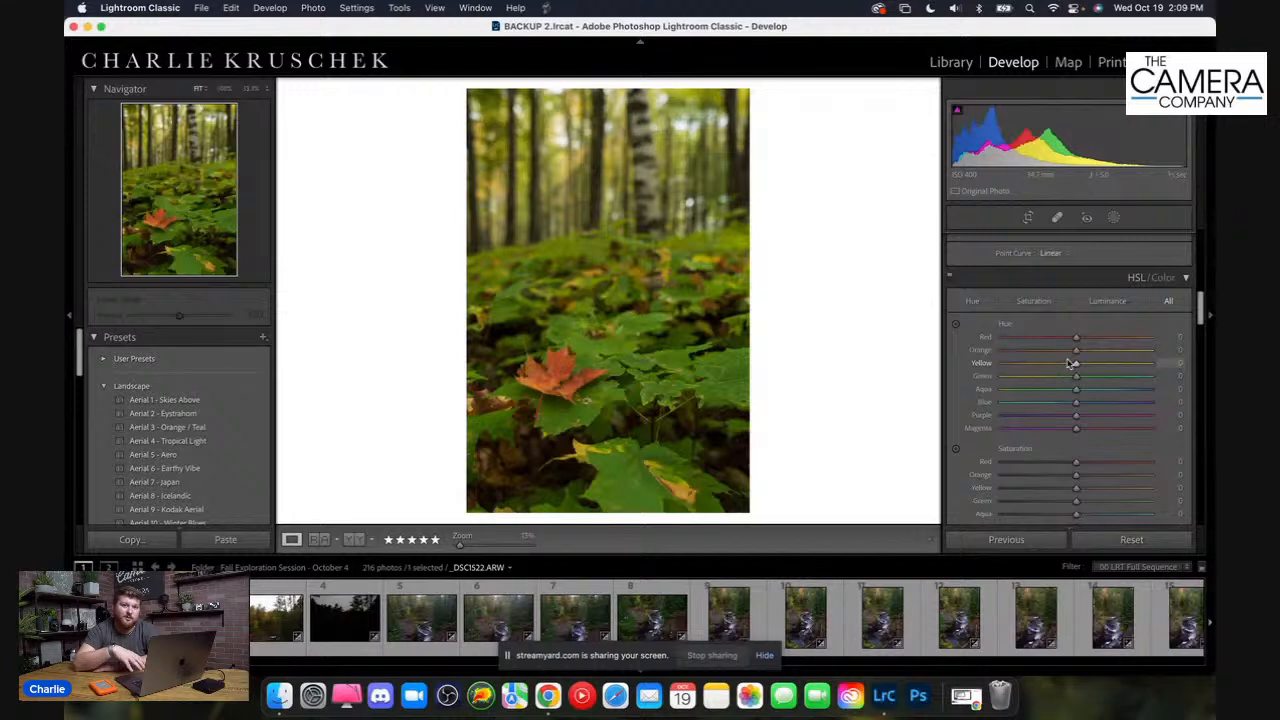
Compare the HSL and Color layouts of the color adjustments and keep the Color layout
click(1160, 279)
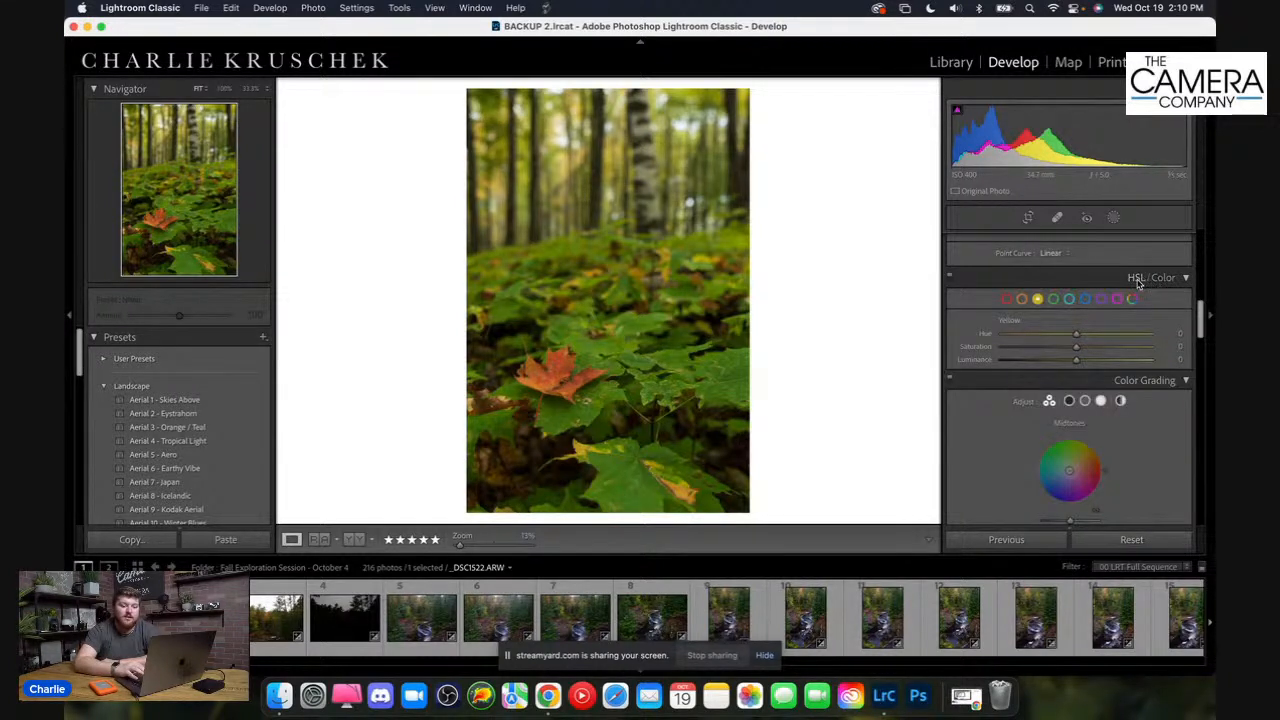
click(1136, 280)
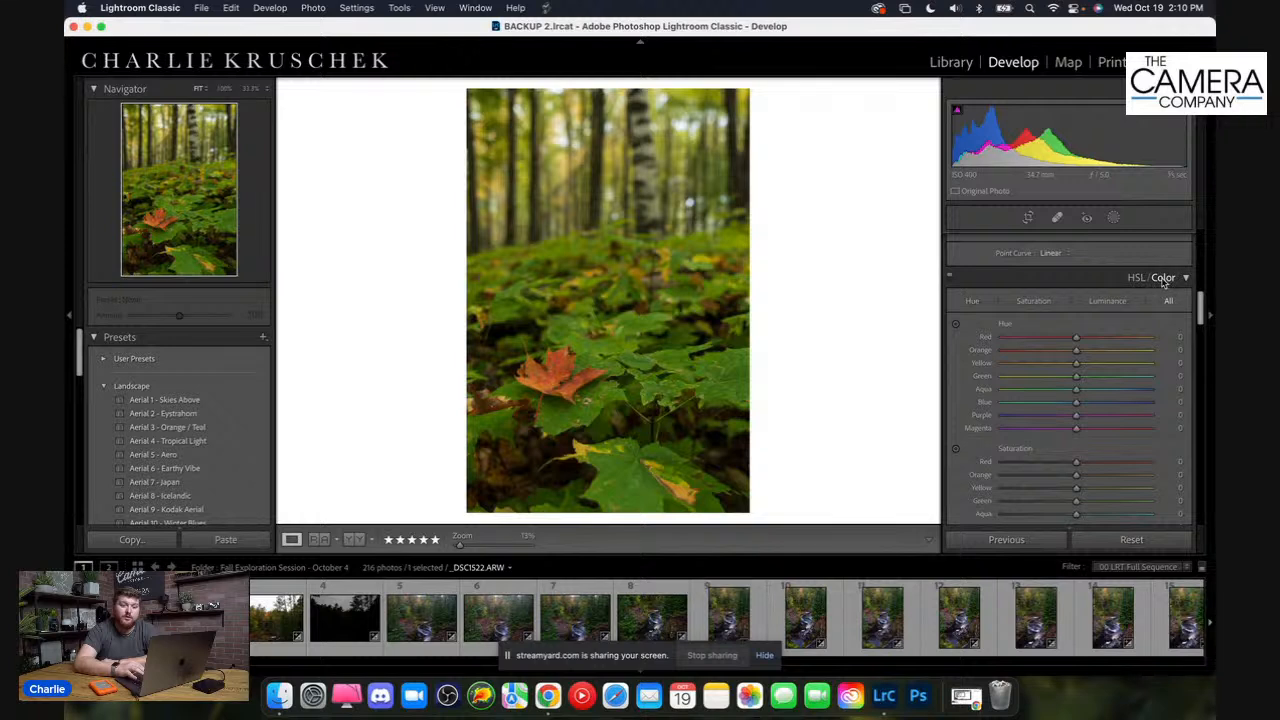
click(1163, 280)
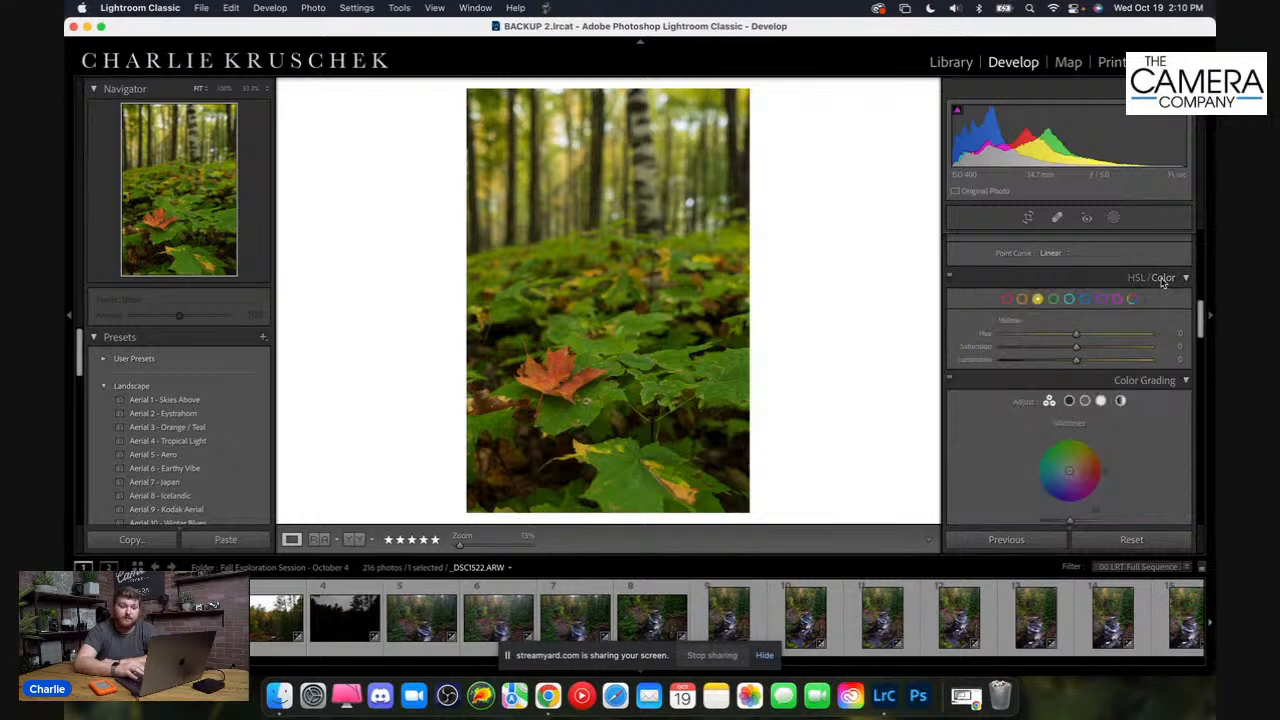
Adjust the greens to hue -4, saturation +79 and luminance -19
click(1054, 300)
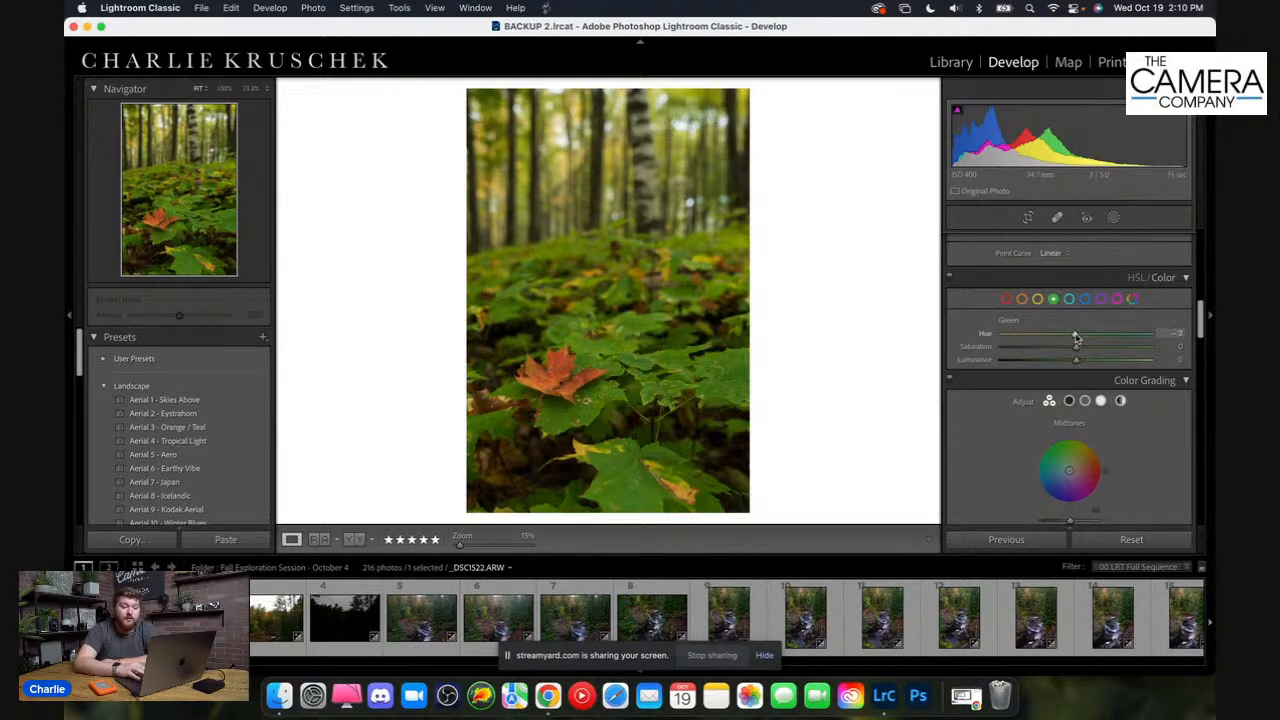
drag(1075, 338, 995, 372)
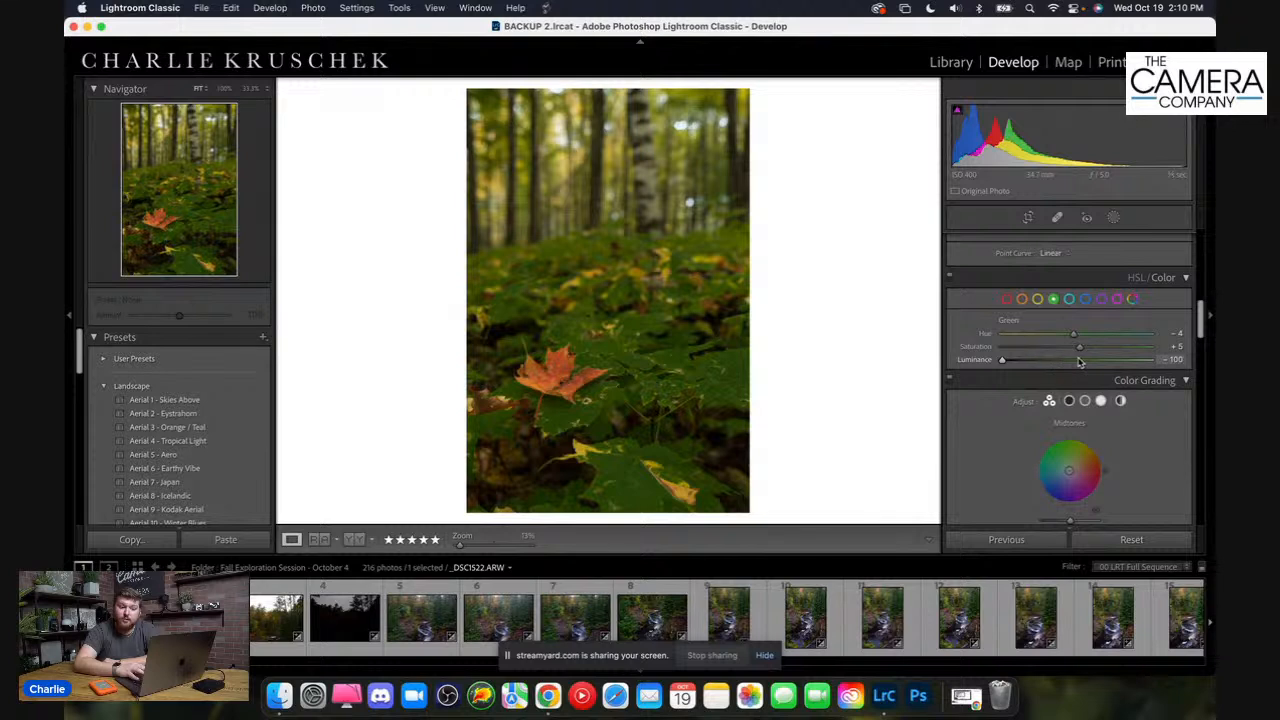
click(1080, 361)
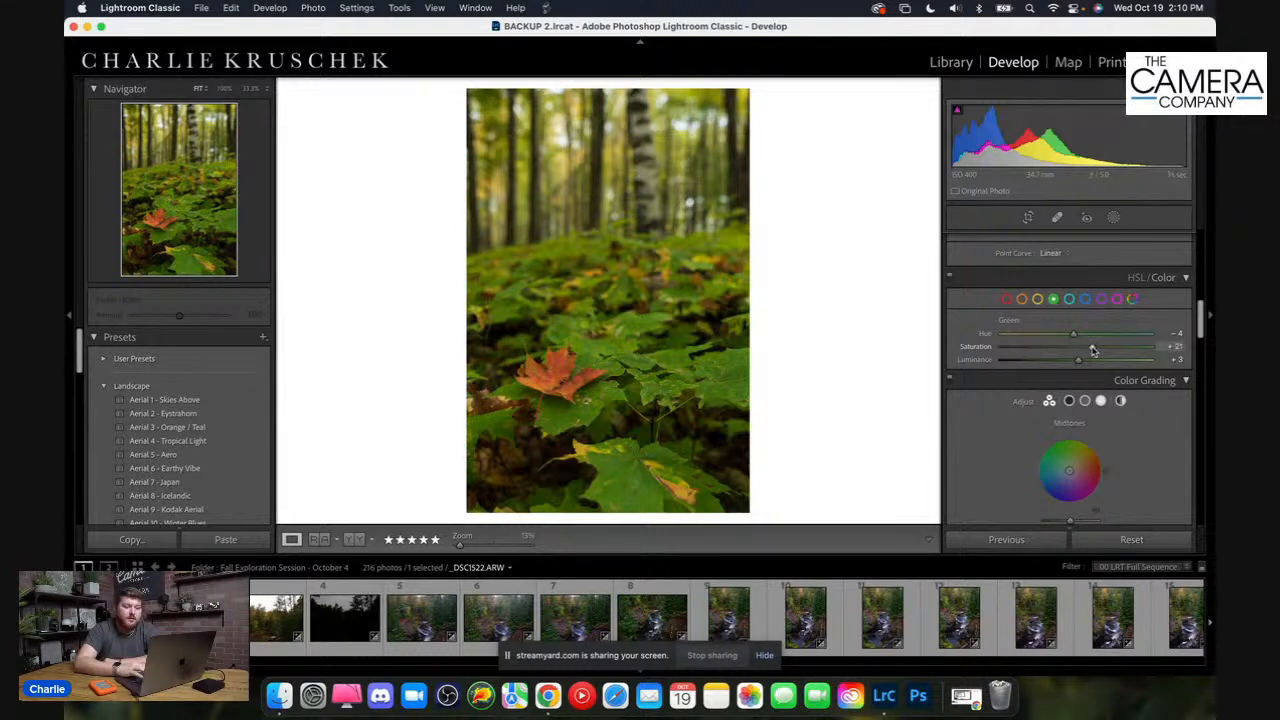
drag(1093, 350, 1063, 362)
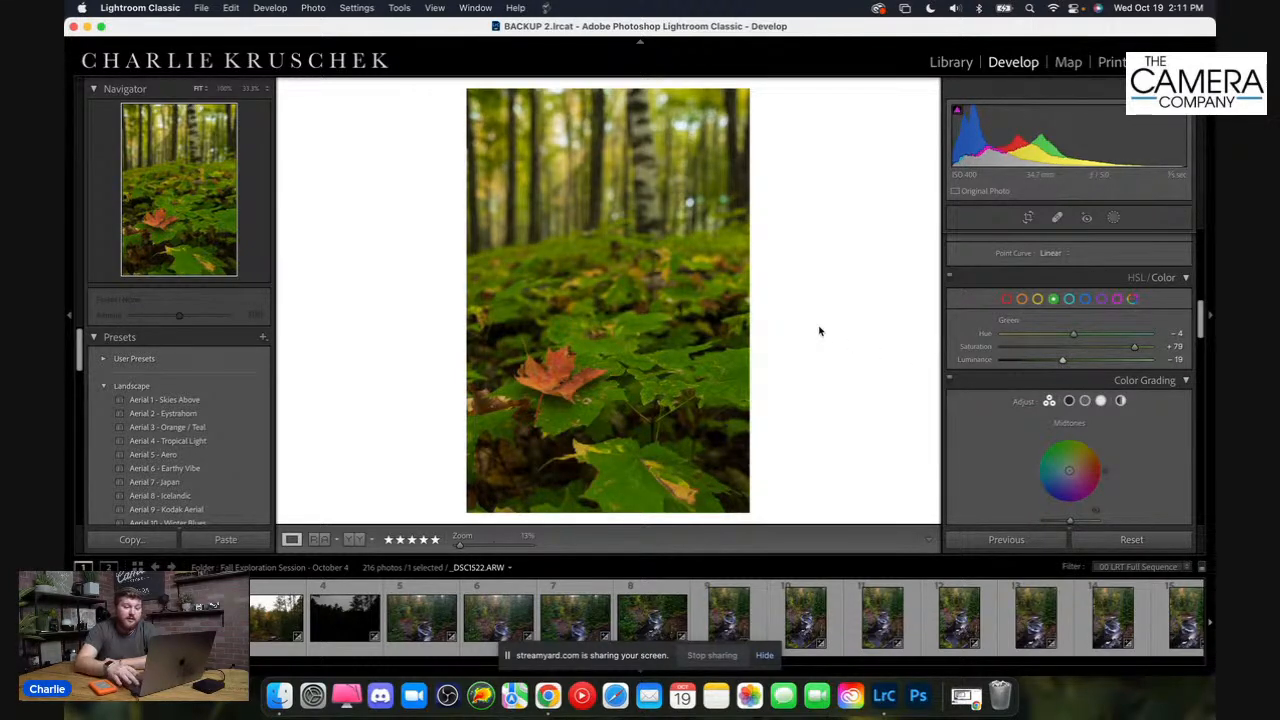
Compare the photo repeatedly with its before version, and inspect the red leaf up close with the green adjustments
key(backslash)
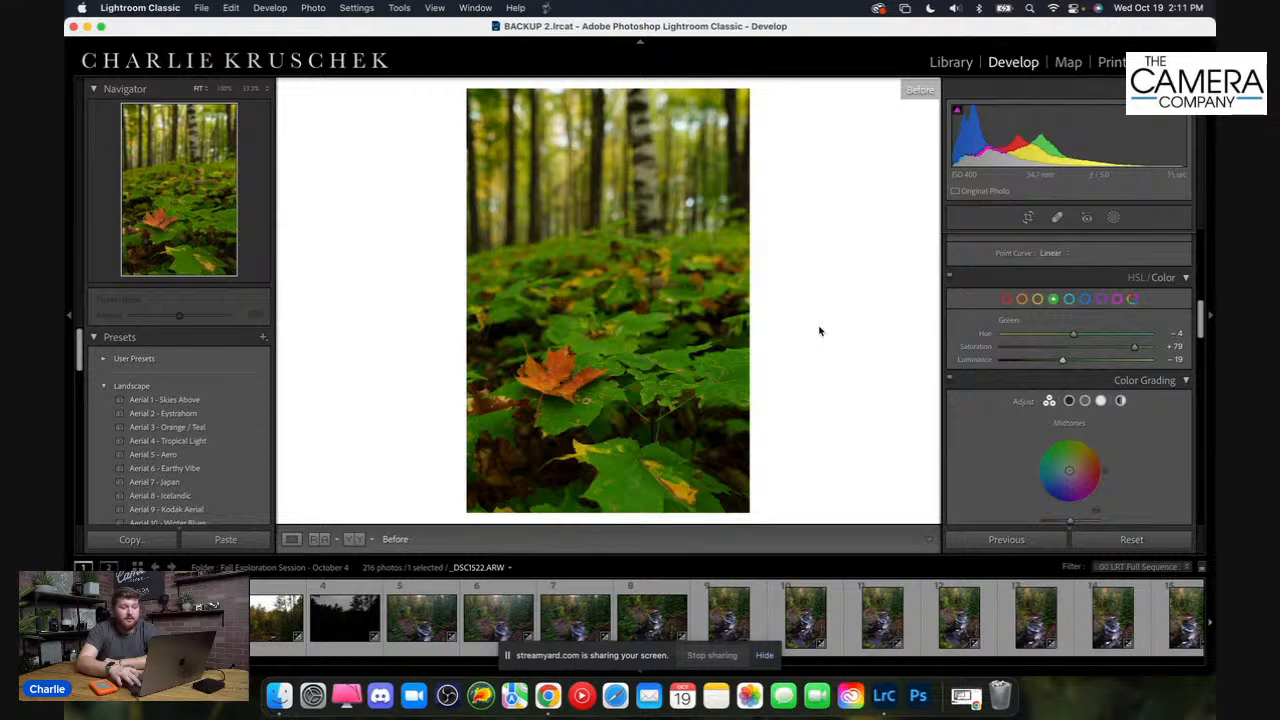
key(backslash)
key(backslash)
key(backslash)
key(backslash)
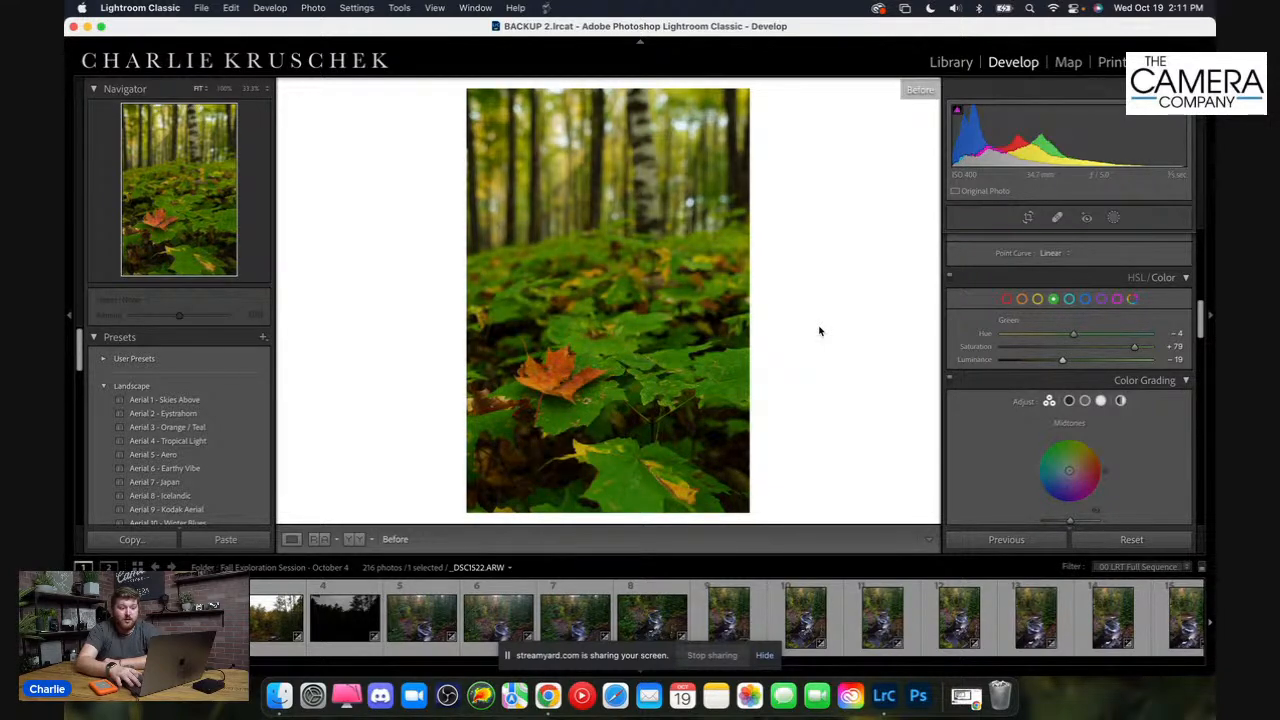
key(backslash)
key(backslash)
key(backslash)
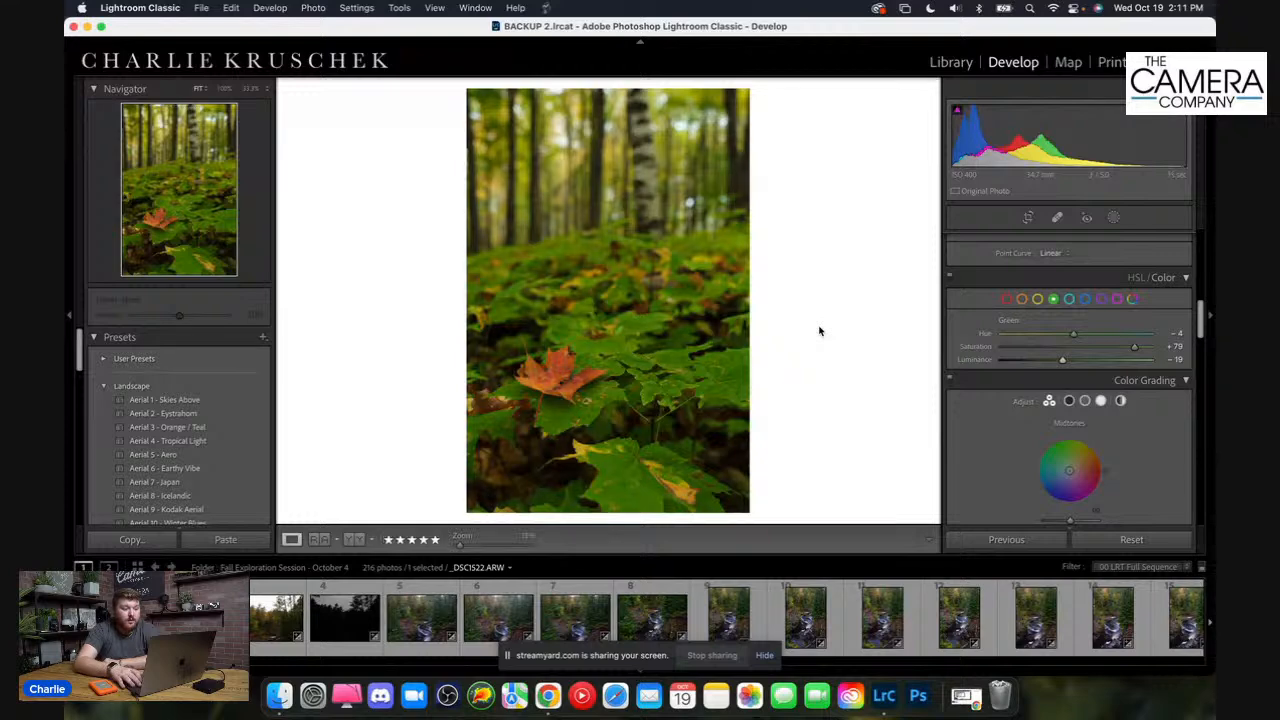
click(588, 368)
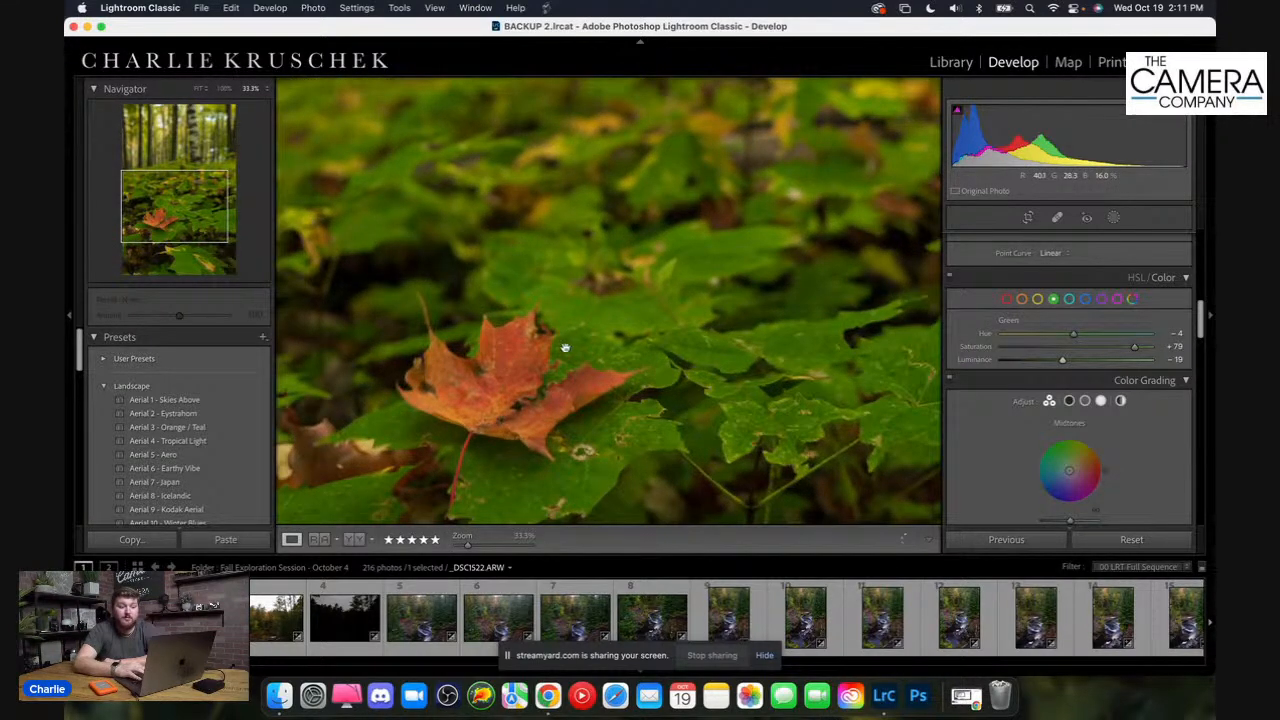
click(643, 342)
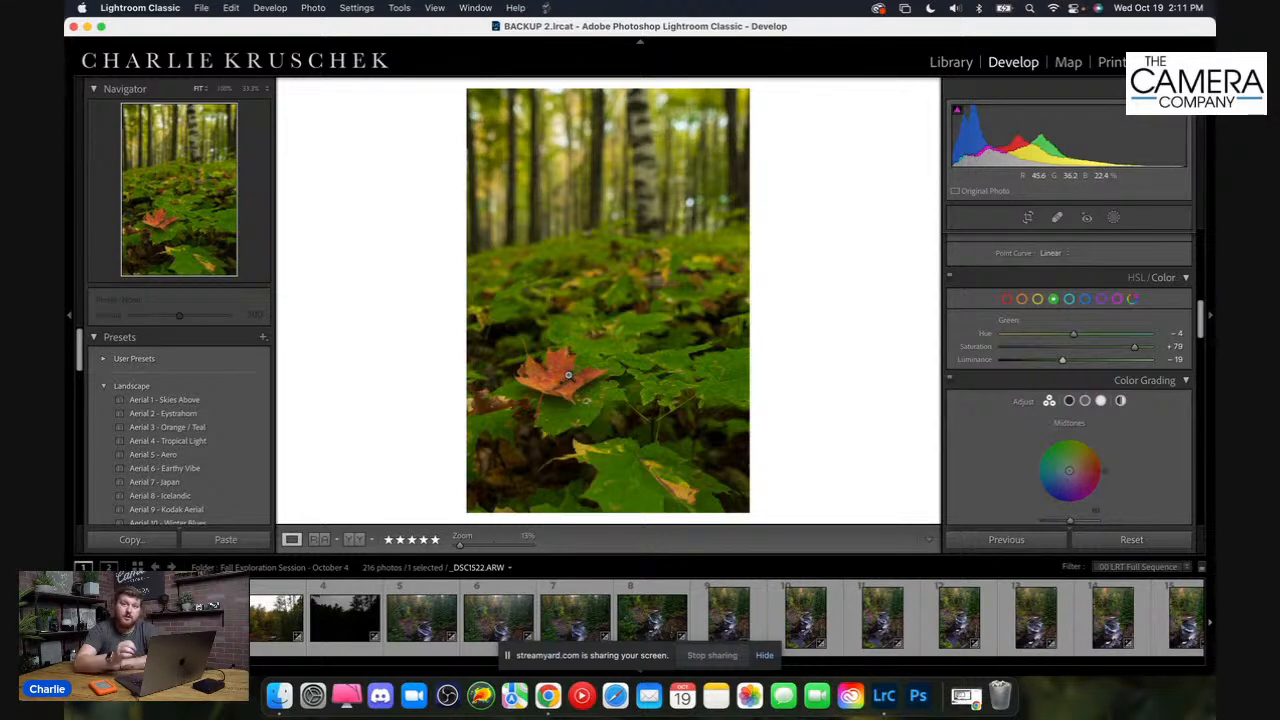
Experiment with the orange saturation while checking the maple leaf up close, and leave it at +1
click(1022, 300)
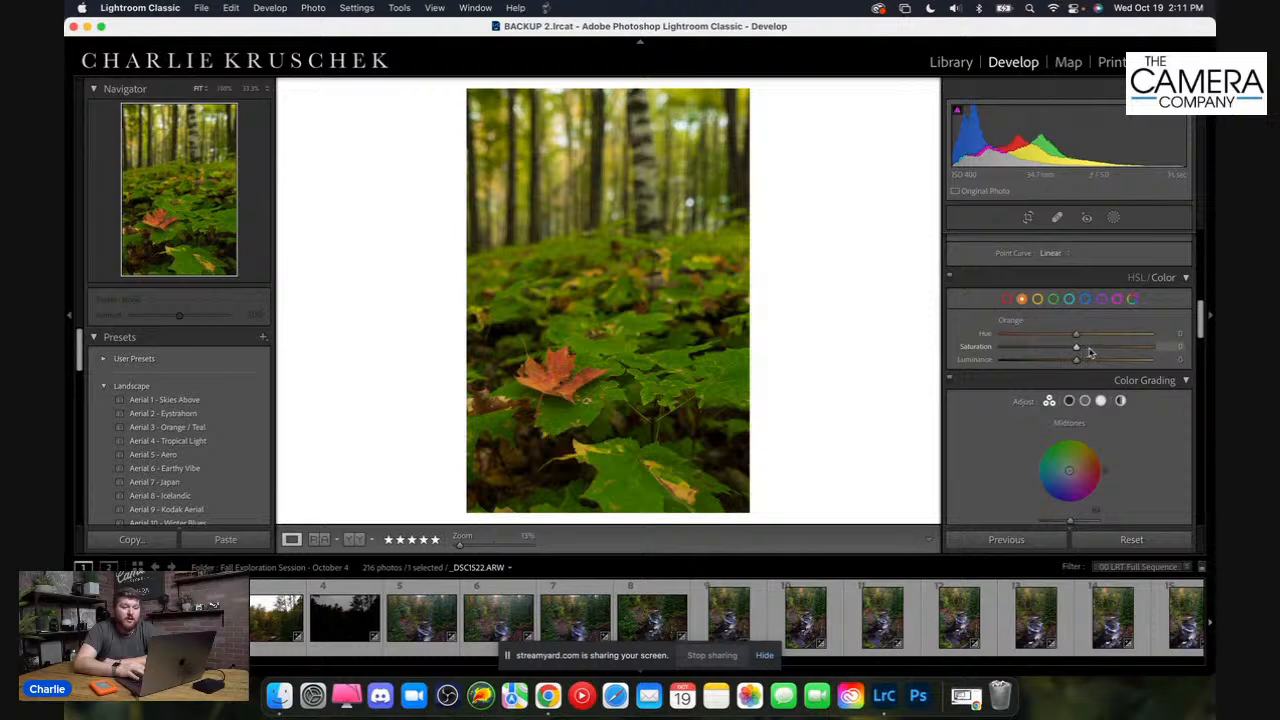
mouse_move(1090, 352)
mouse_down()
mouse_move(1146, 354)
mouse_move(1010, 350)
mouse_move(1079, 361)
mouse_up()
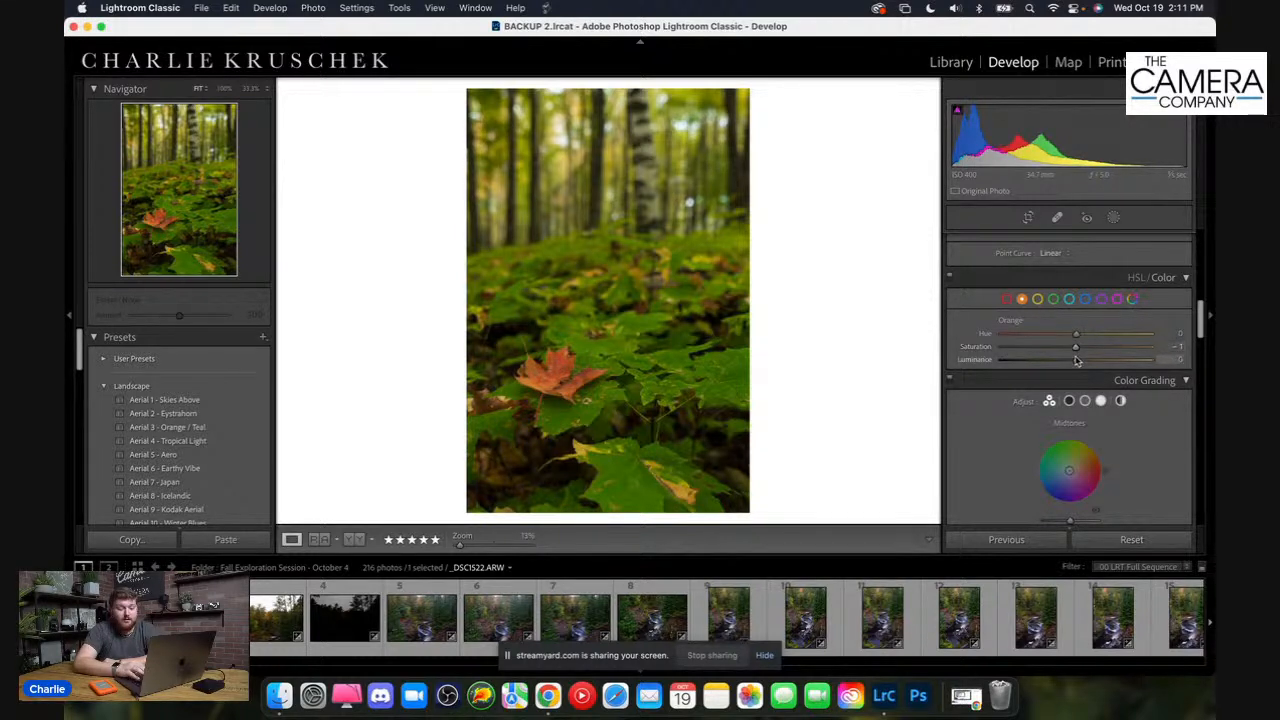
click(575, 369)
drag(570, 368, 616, 365)
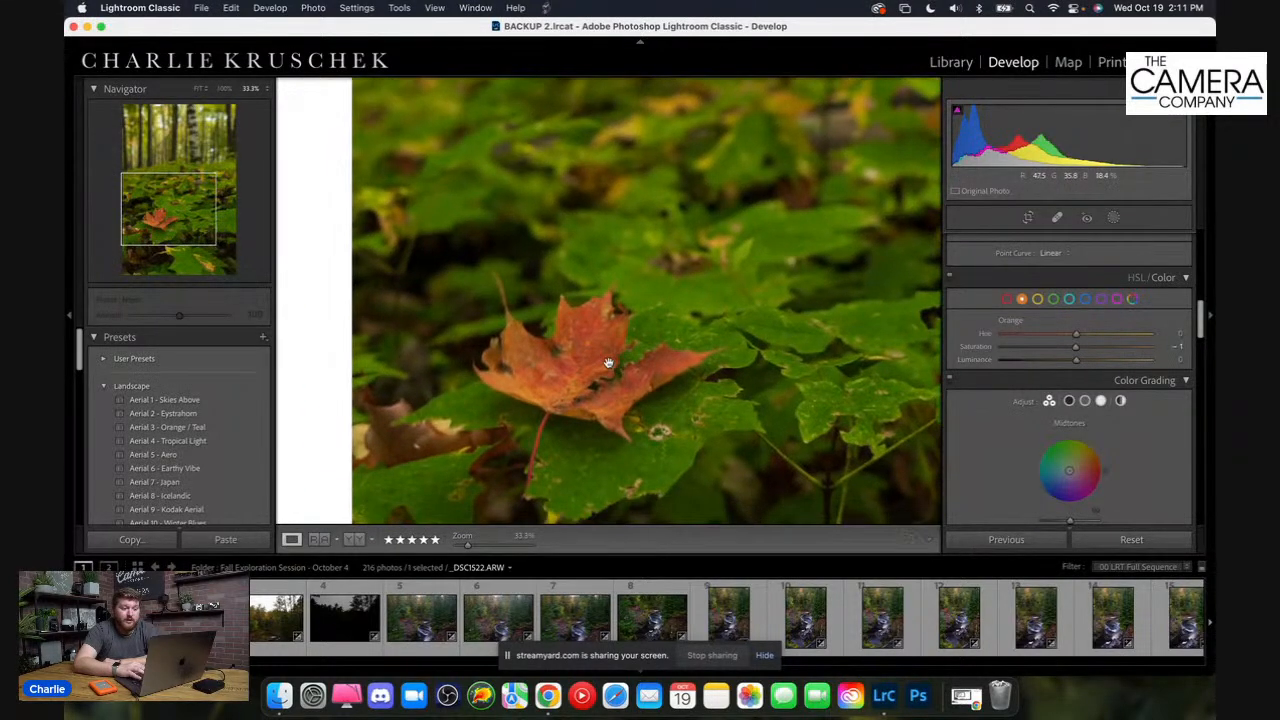
click(616, 365)
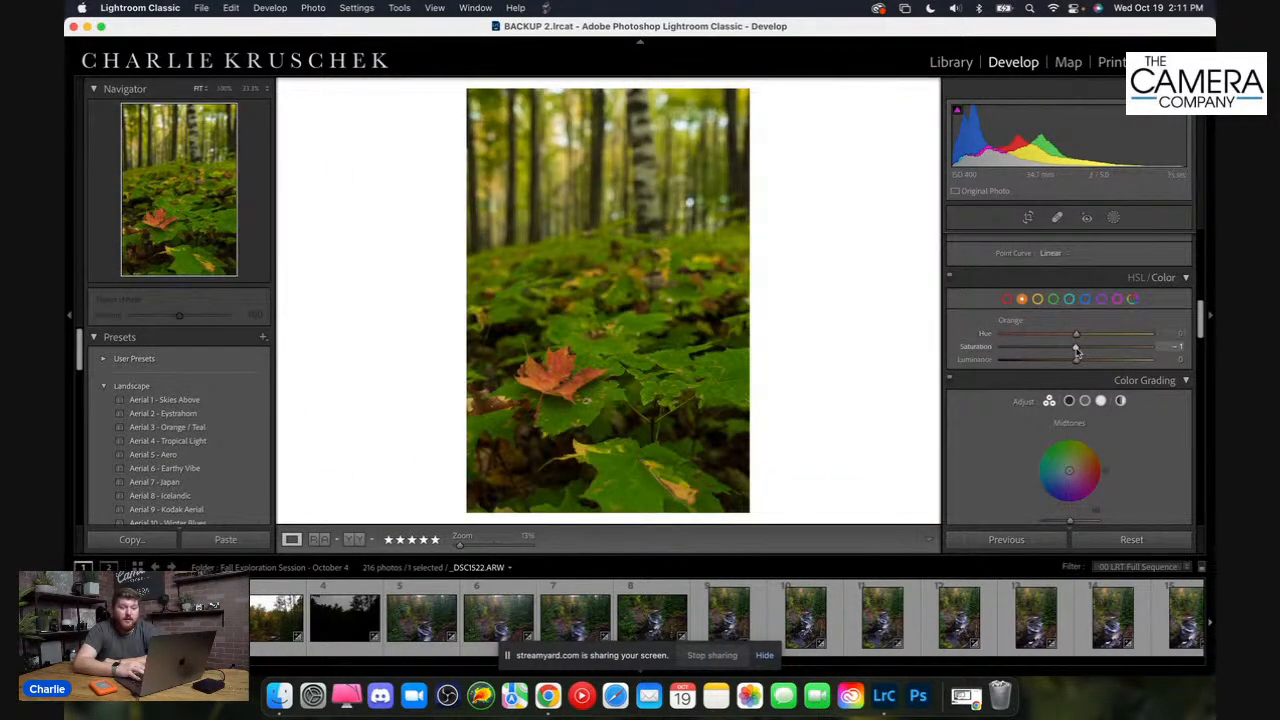
drag(1076, 350, 1185, 350)
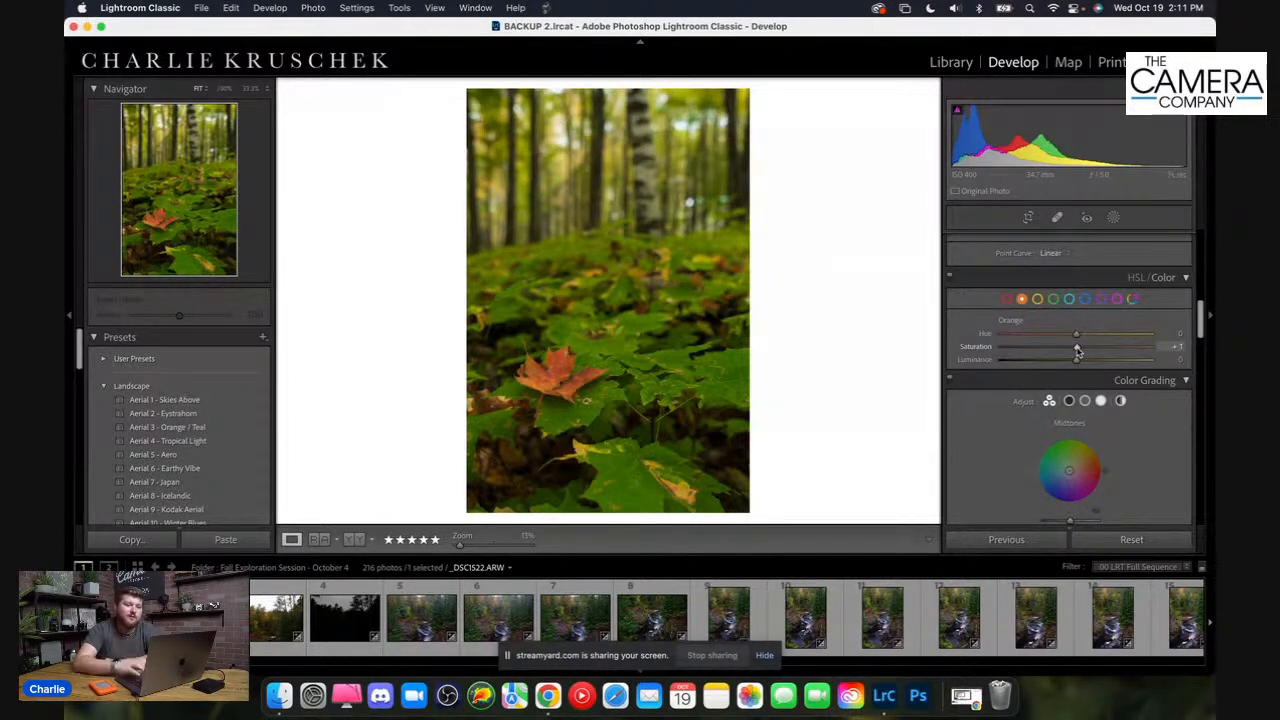
Raise the orange saturation to +100 and set the orange luminance to +59 to brighten the maple leaf
drag(1078, 349, 1154, 349)
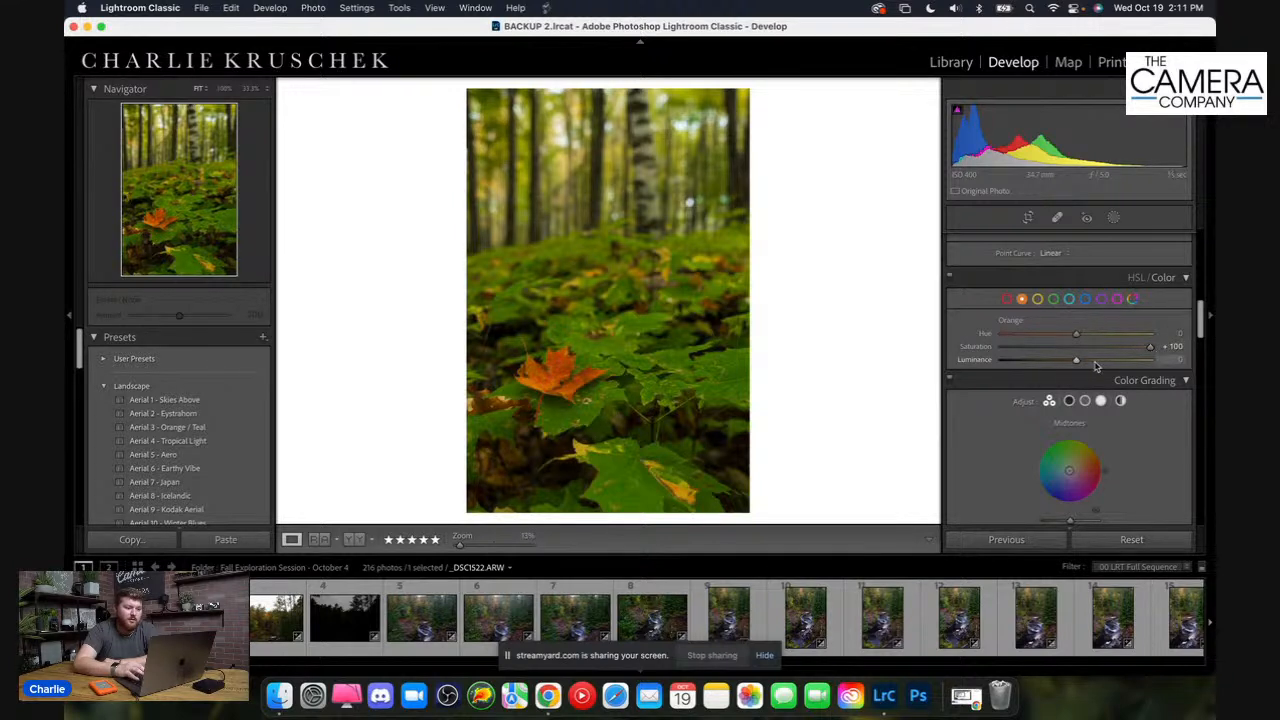
drag(1078, 362, 1172, 368)
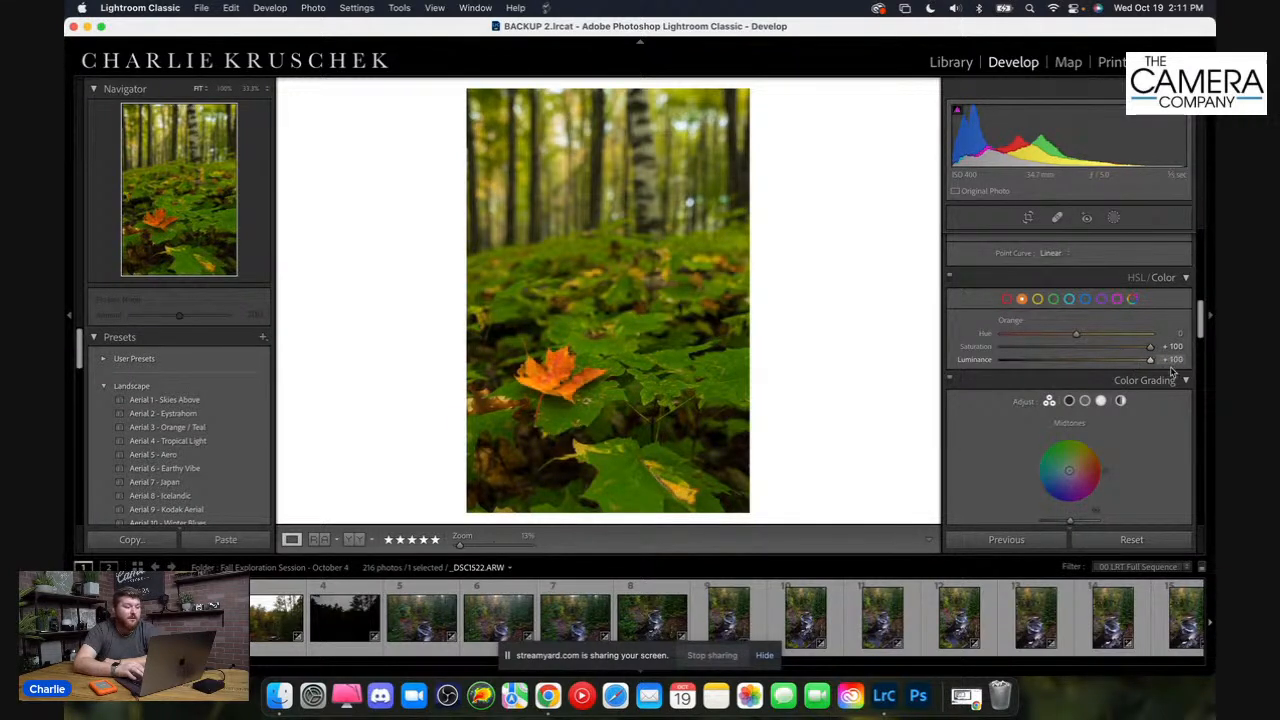
drag(1040, 362, 1118, 360)
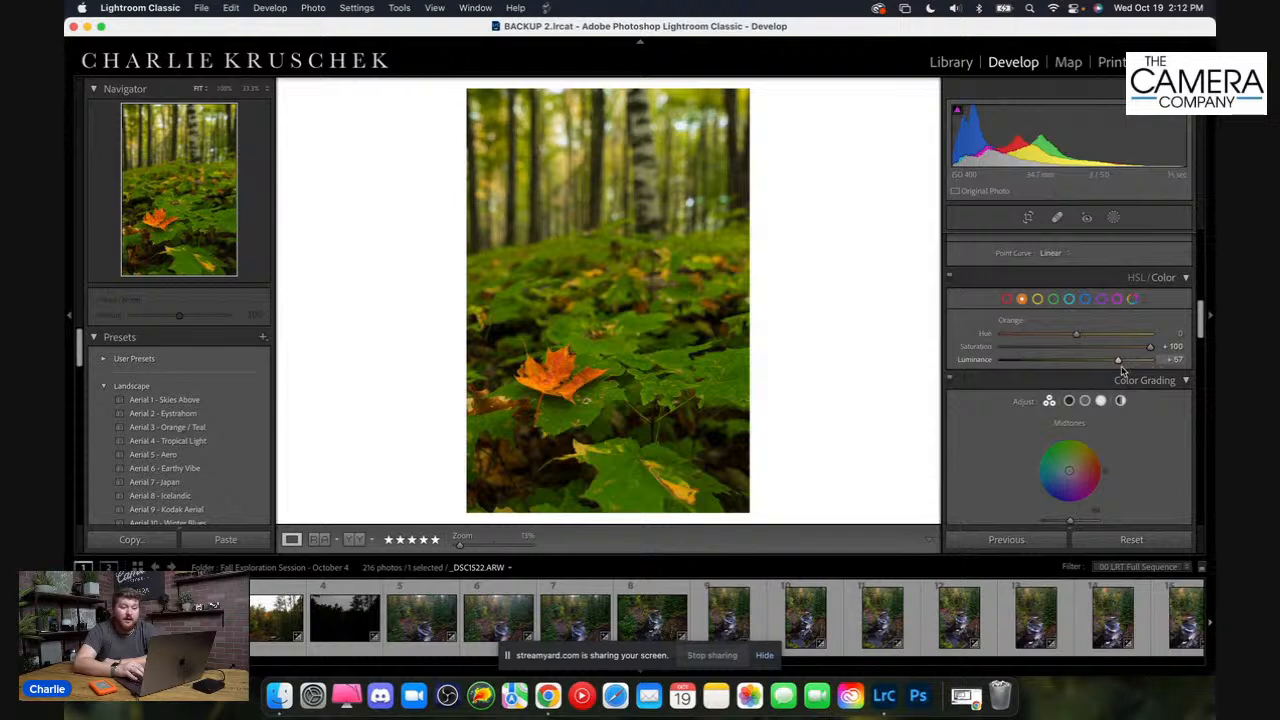
mouse_move(1119, 362)
mouse_down()
mouse_move(1097, 362)
mouse_move(1121, 367)
mouse_up()
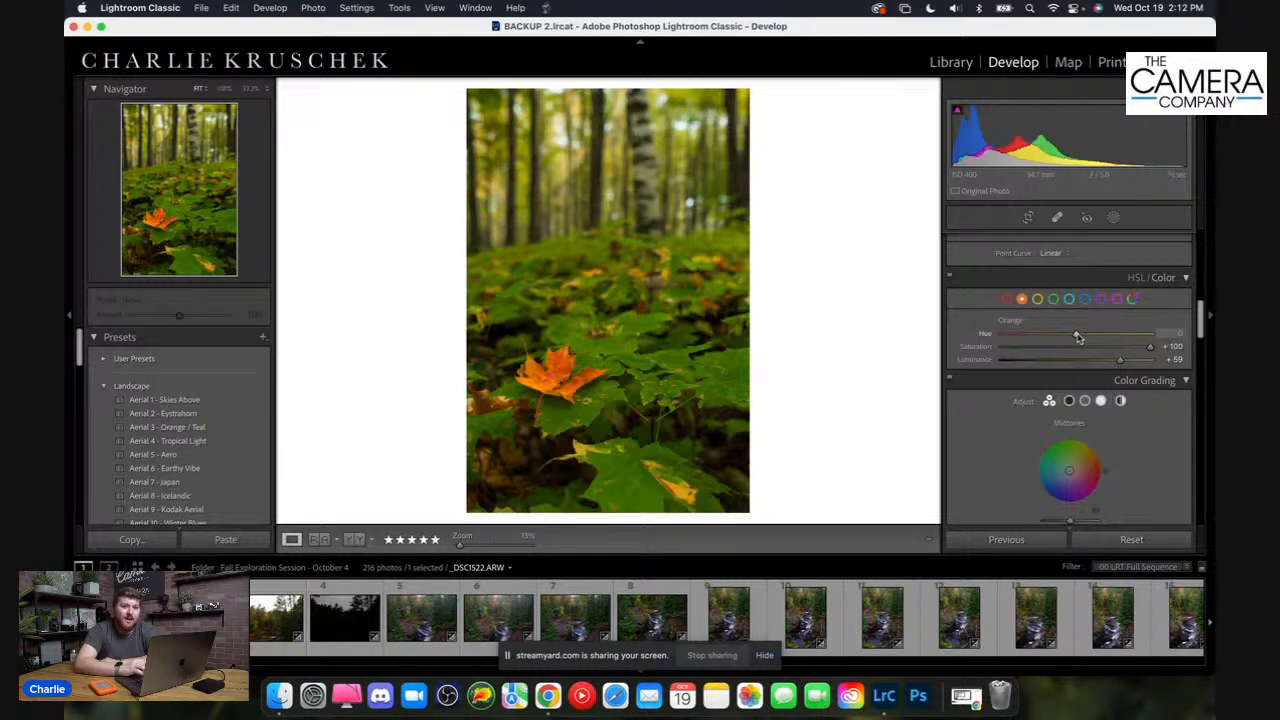
Experiment with the hue of the greens and leave it at +1
click(1037, 299)
click(1022, 301)
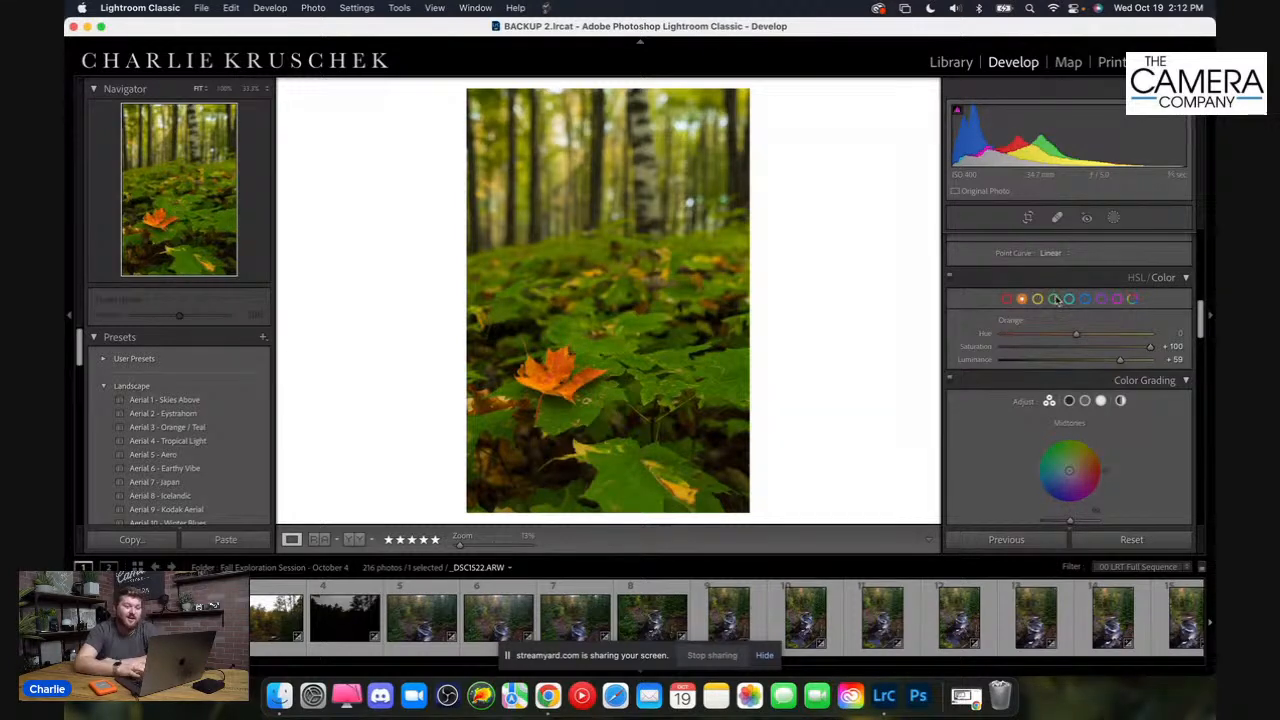
click(1053, 299)
drag(1030, 342, 1078, 345)
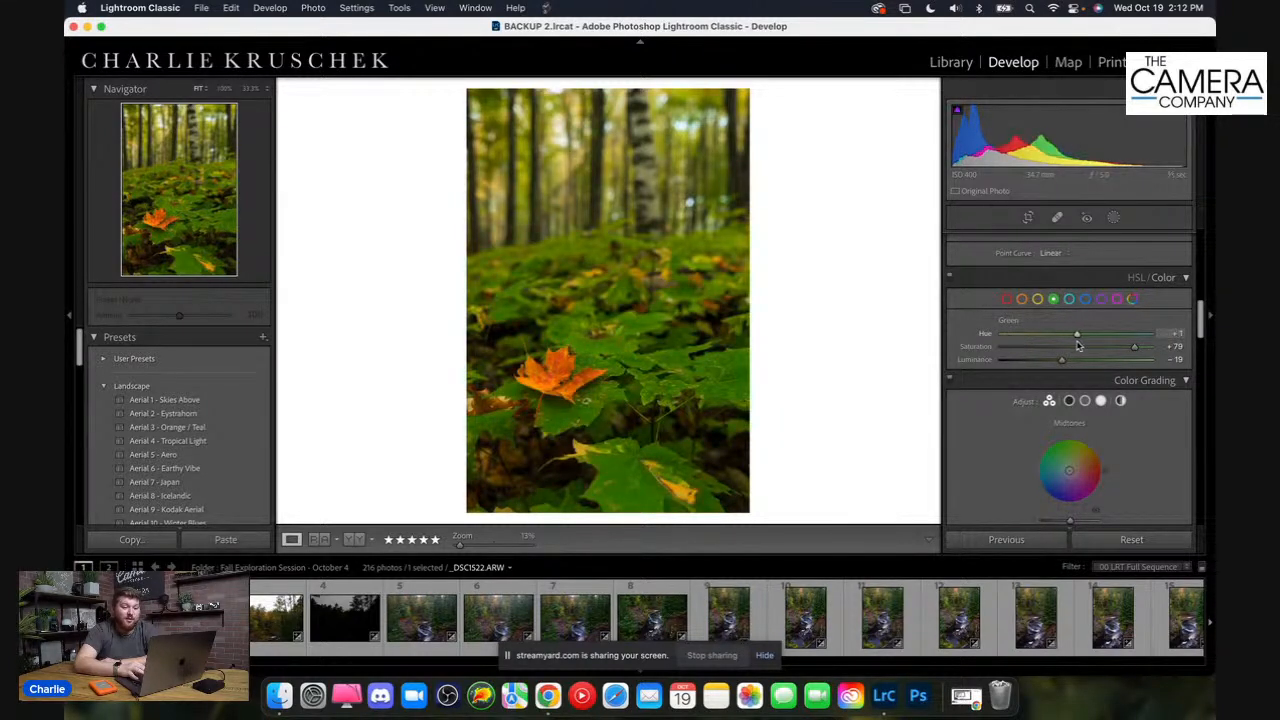
Shift the orange hue to -28 and compare the photo with its before version
click(1022, 300)
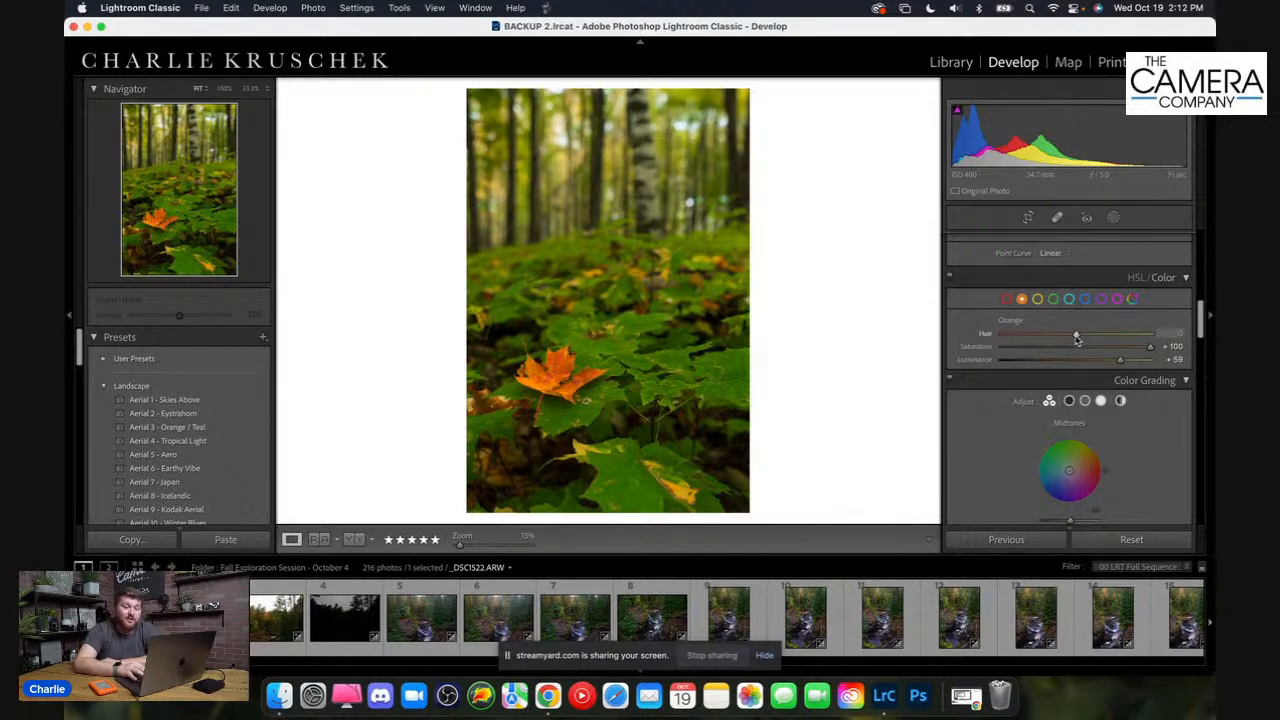
mouse_move(1076, 340)
mouse_down()
mouse_move(1009, 338)
mouse_move(1066, 335)
mouse_up()
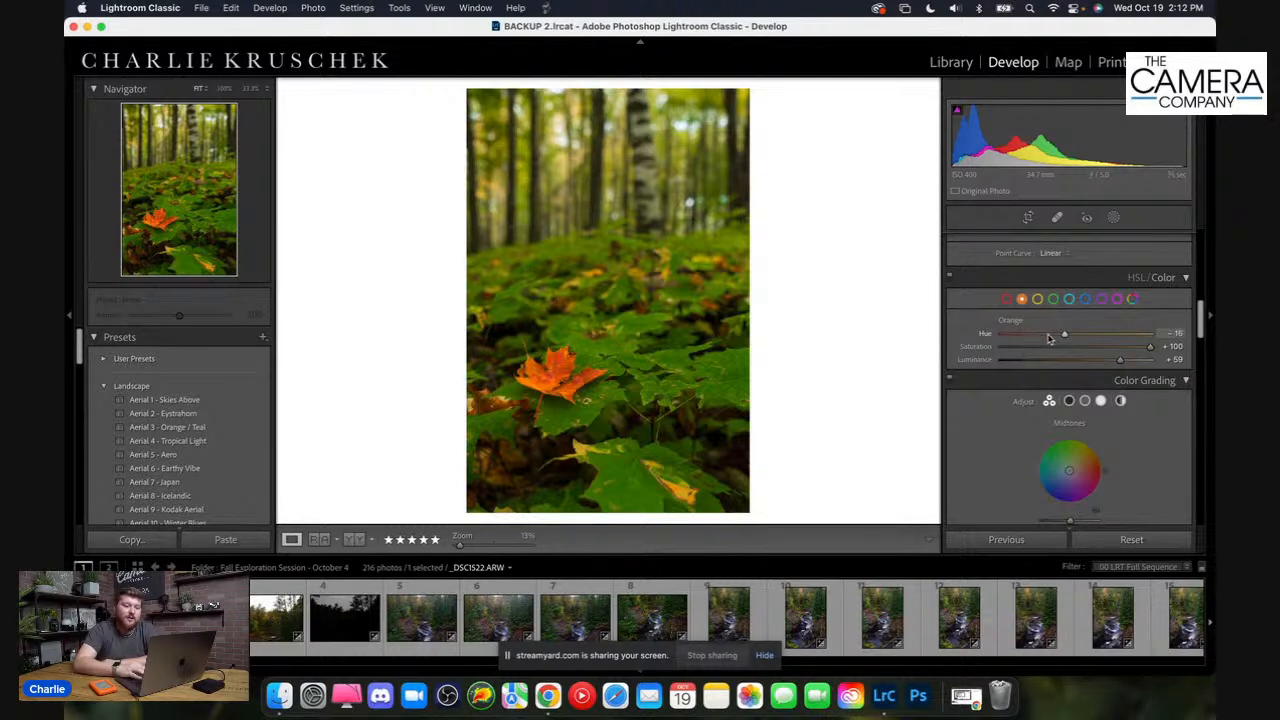
mouse_move(1064, 335)
mouse_down()
mouse_move(1080, 334)
mouse_move(1058, 335)
mouse_up()
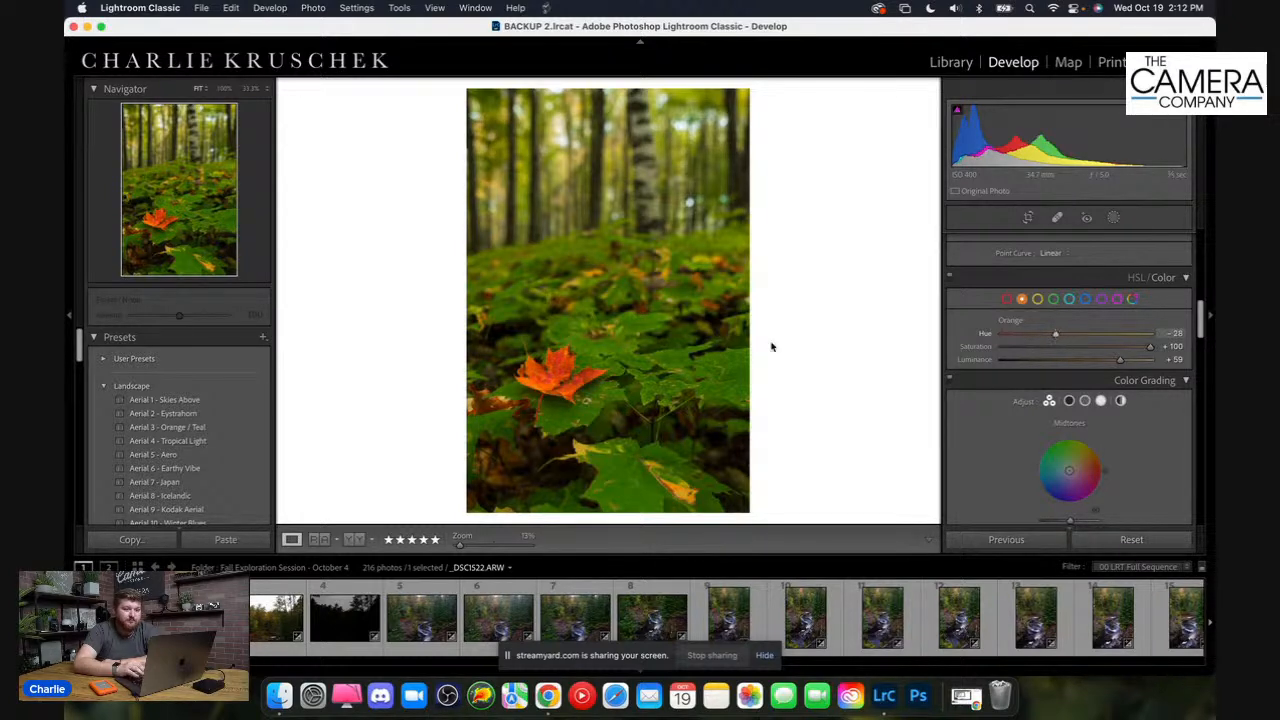
click(551, 383)
click(896, 348)
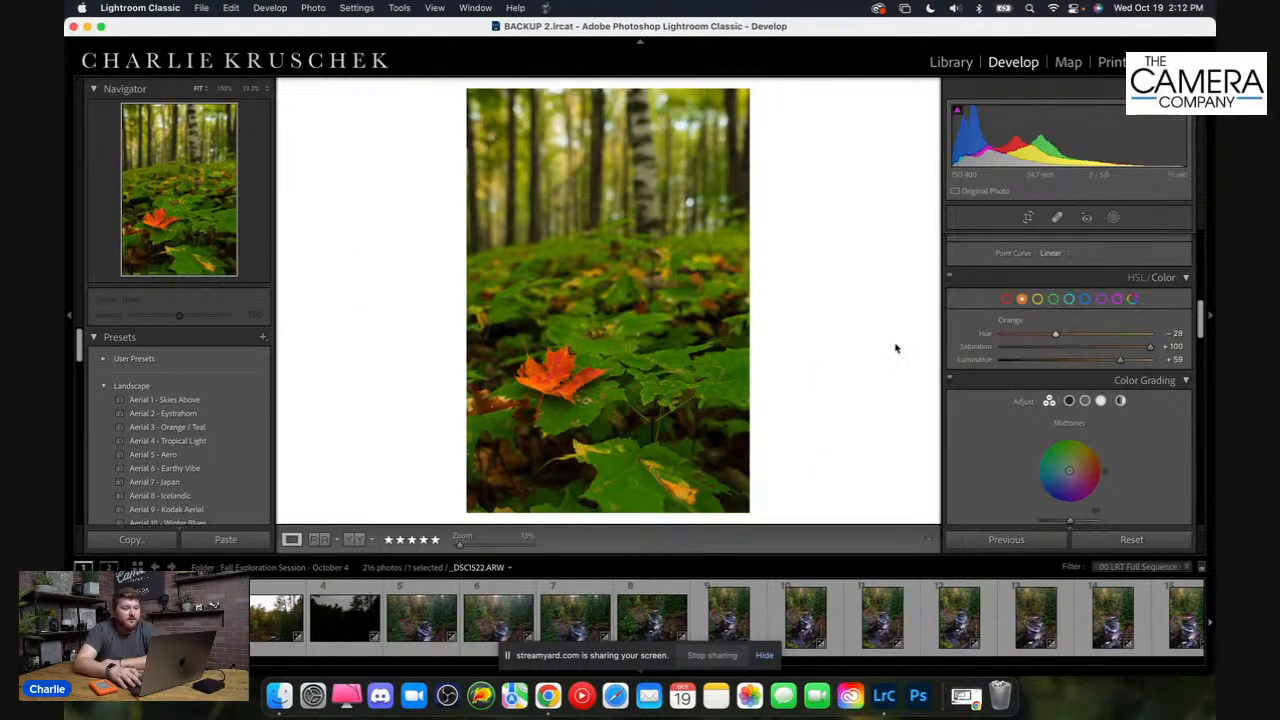
key(backslash)
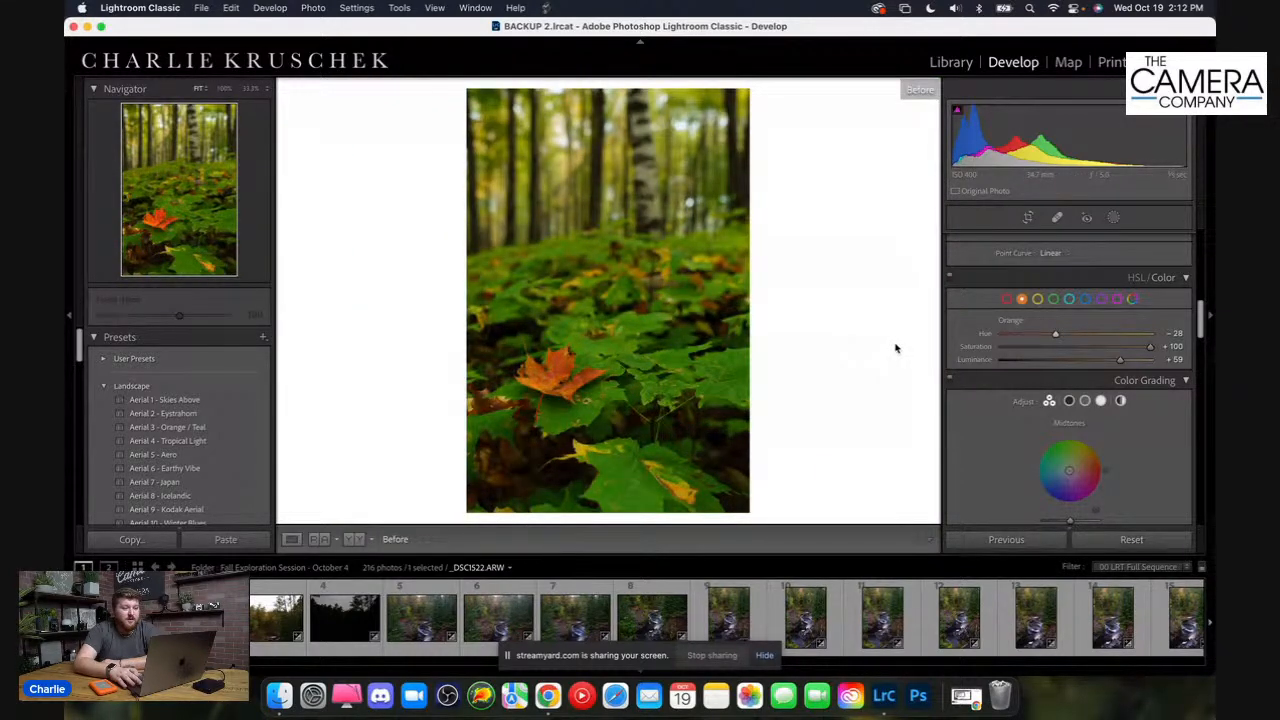
key(backslash)
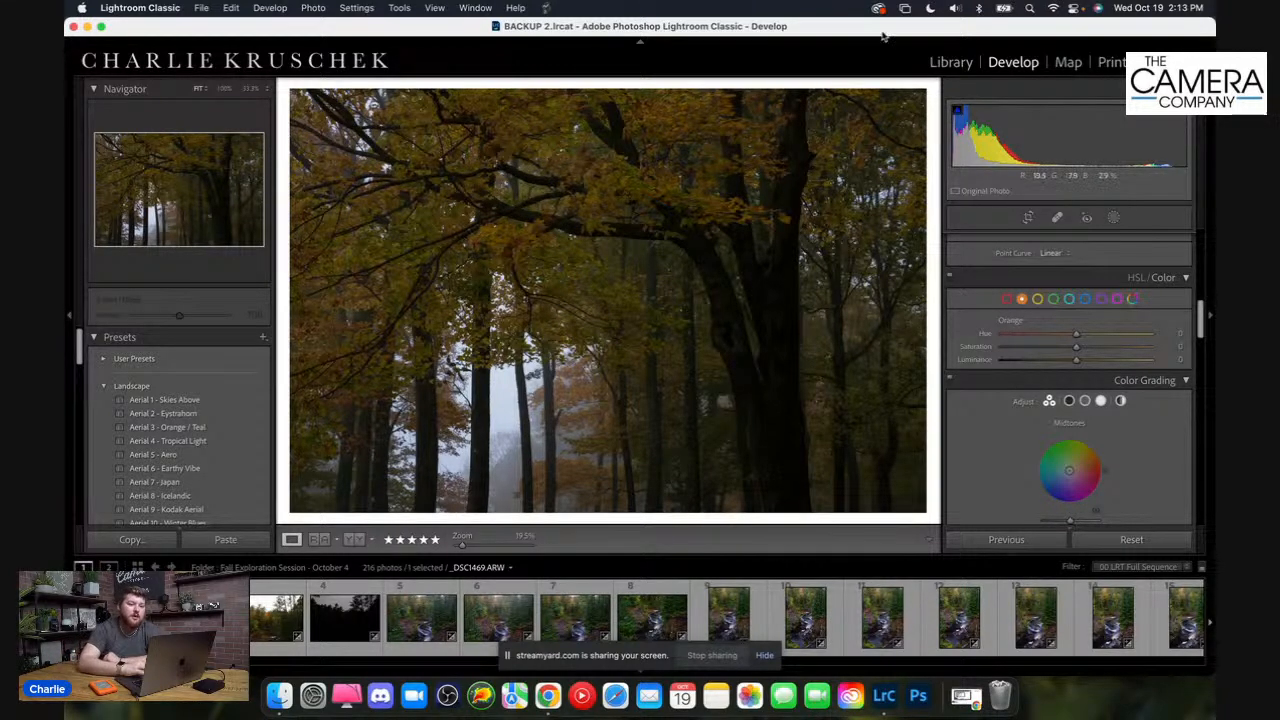
In the dark tree photo's Basic adjustments, try the highlights at -100, then set both highlights and shadows to +100
scroll(1090, 325, up, 10)
scroll(1090, 325, down, 1)
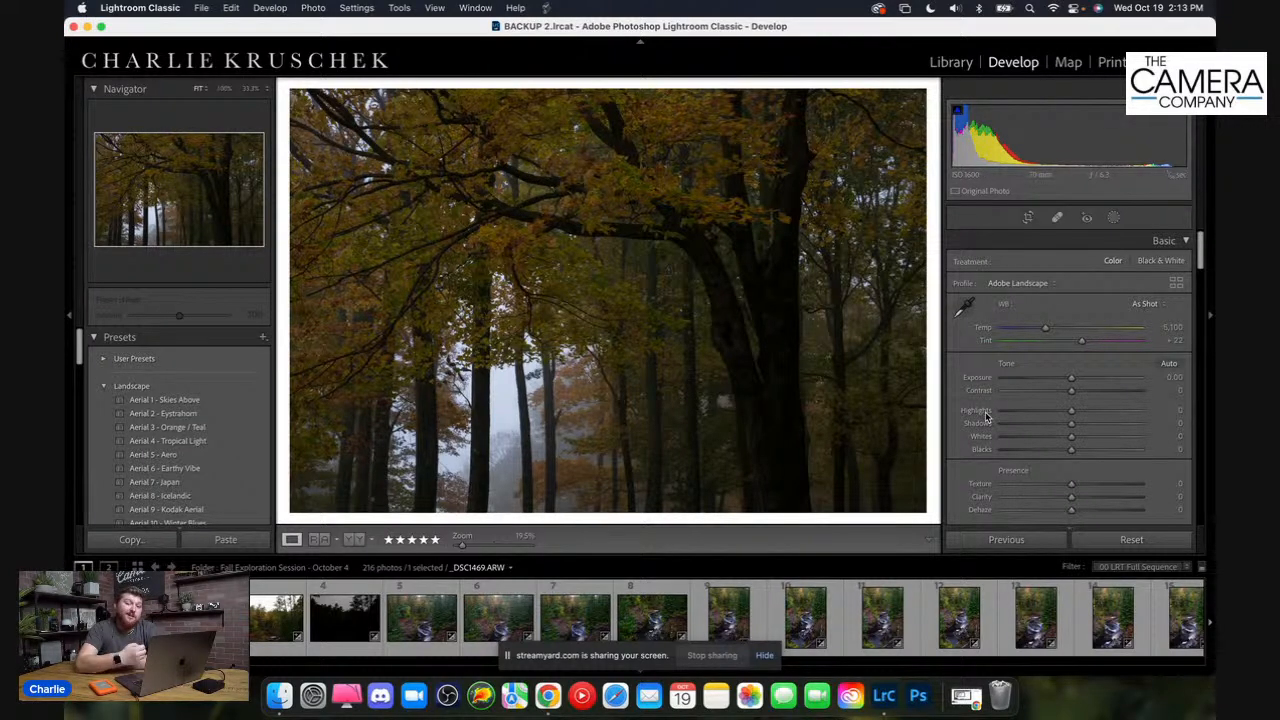
drag(1072, 414, 990, 410)
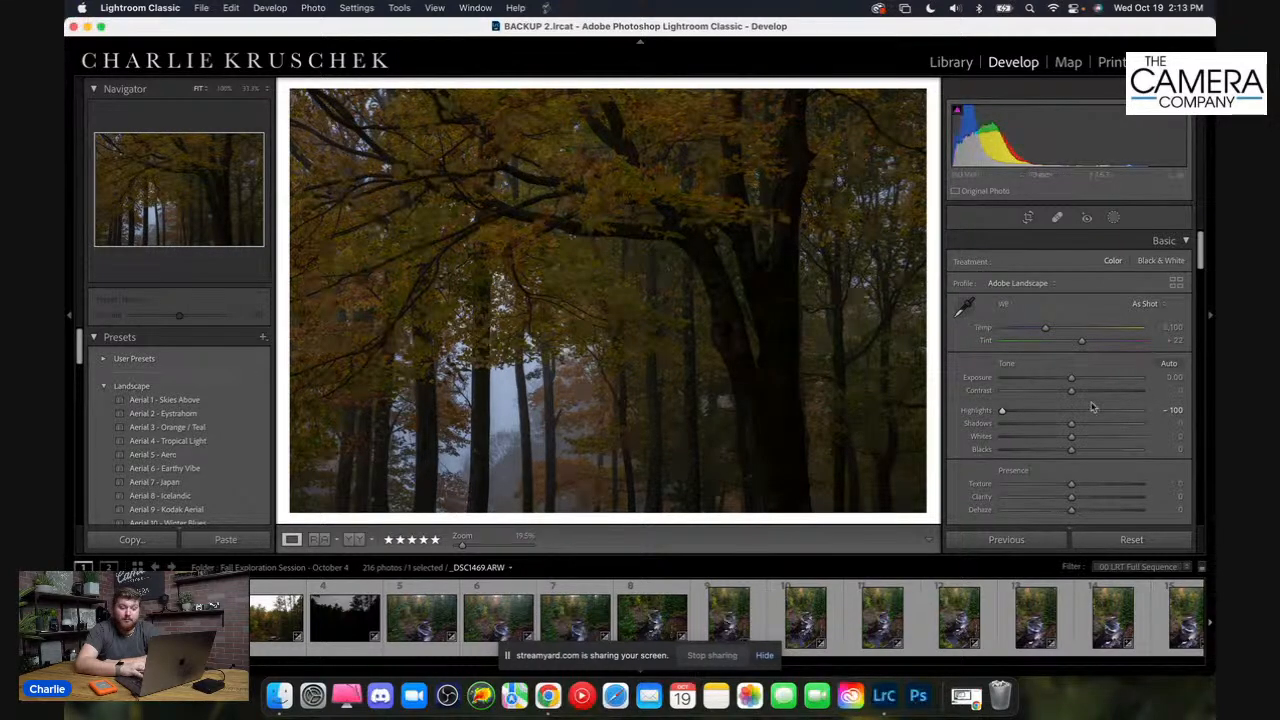
drag(1092, 409, 1190, 414)
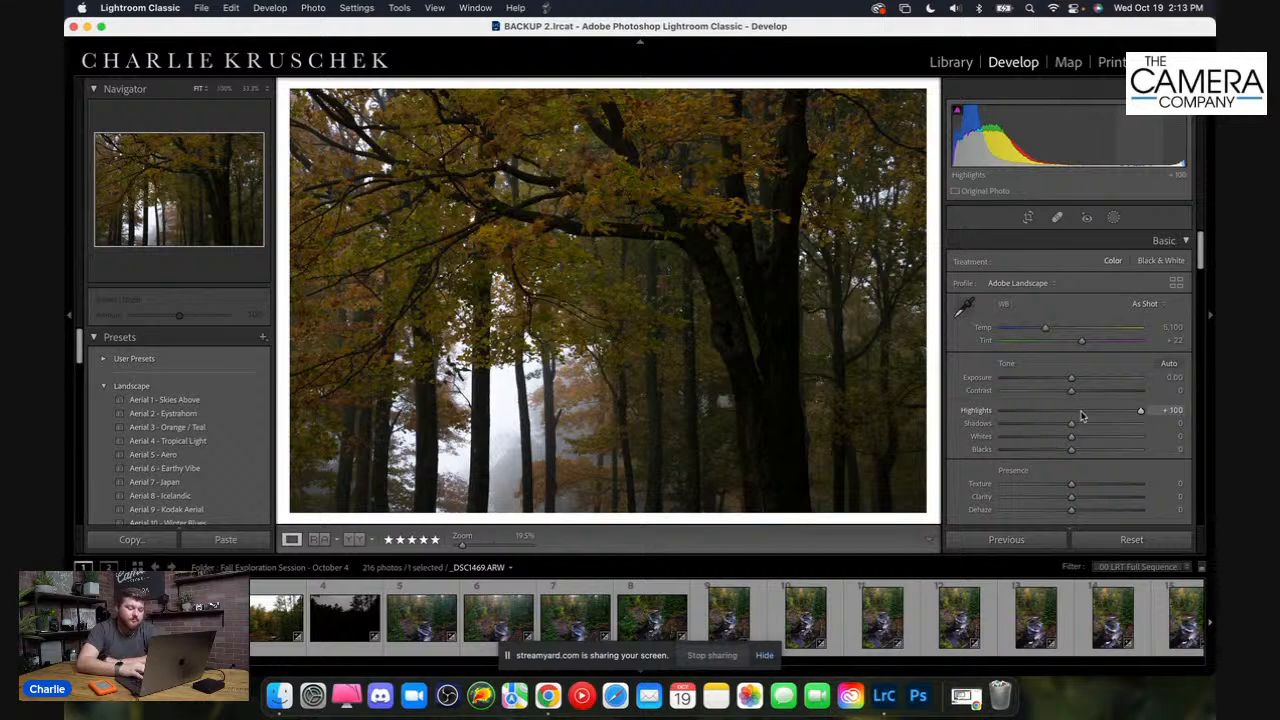
drag(1072, 428, 1083, 427)
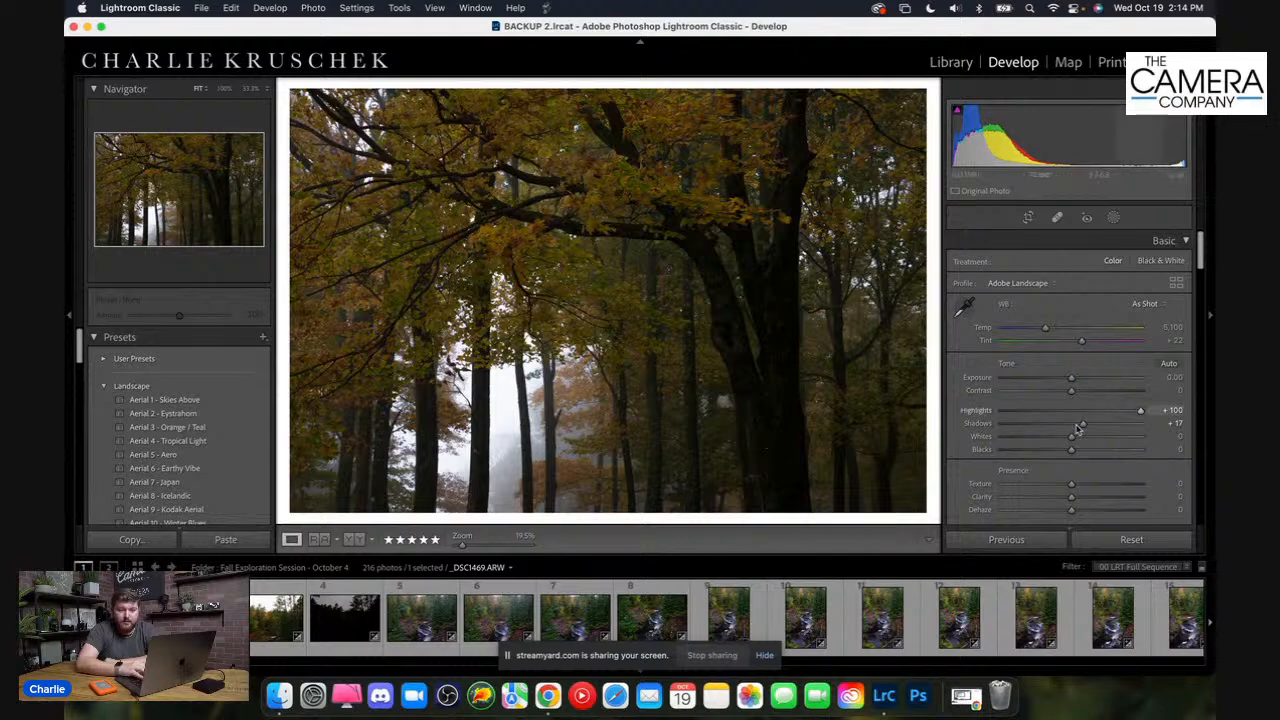
drag(1083, 426, 1162, 427)
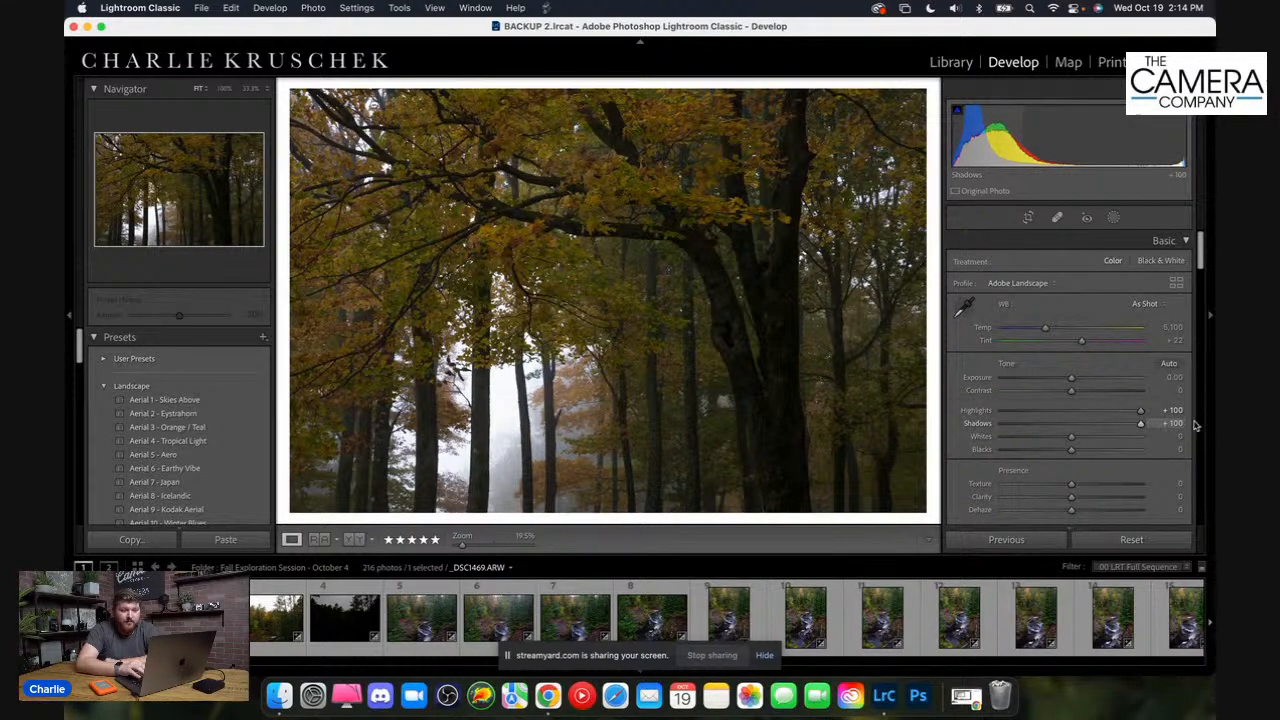
Inspect the dark tree trunk up close while lowering the shadows to +6, then set the shadows to +62
click(771, 339)
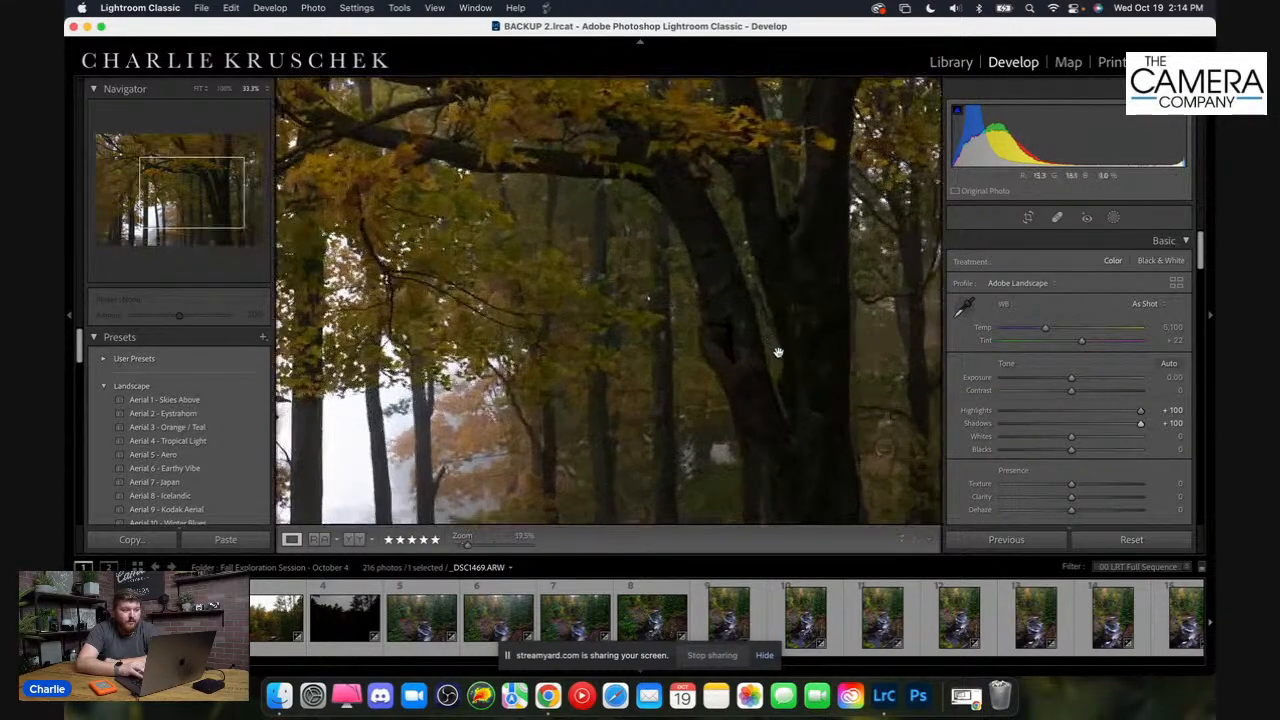
drag(777, 351, 686, 280)
key(super+=)
drag(813, 347, 726, 339)
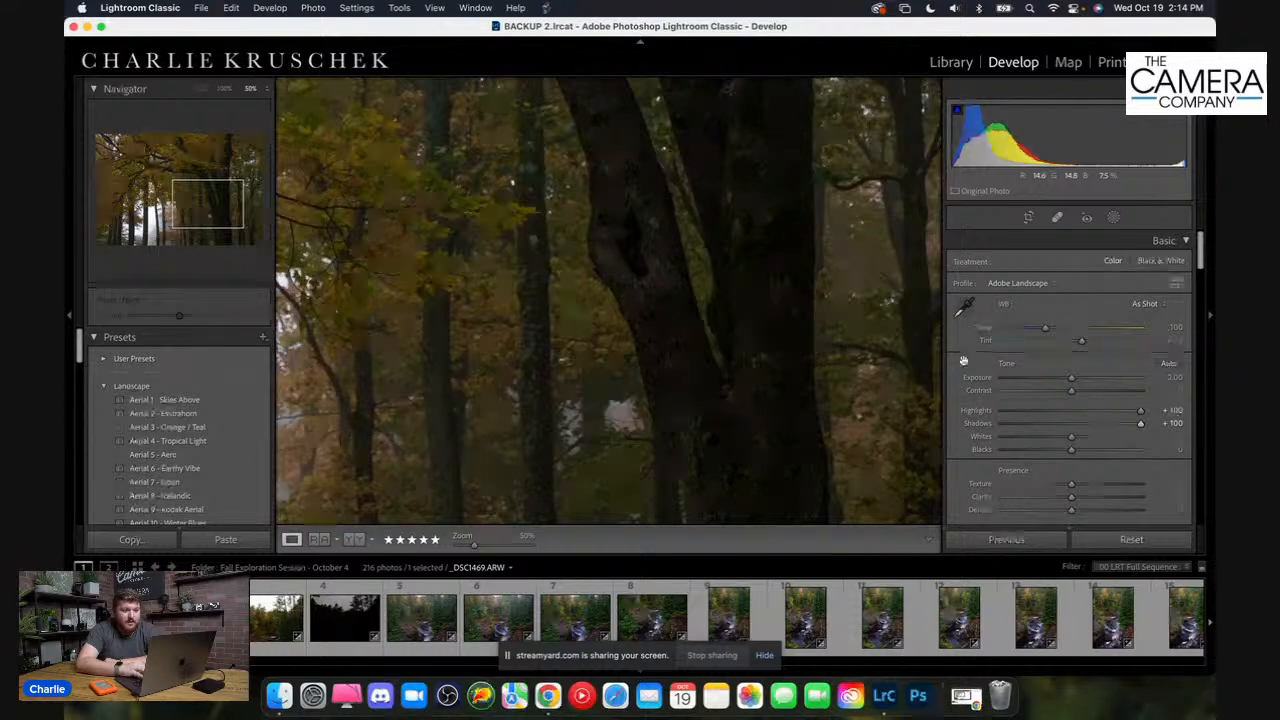
mouse_move(1068, 424)
mouse_down()
mouse_move(1000, 424)
mouse_move(1123, 423)
mouse_move(1078, 430)
mouse_up()
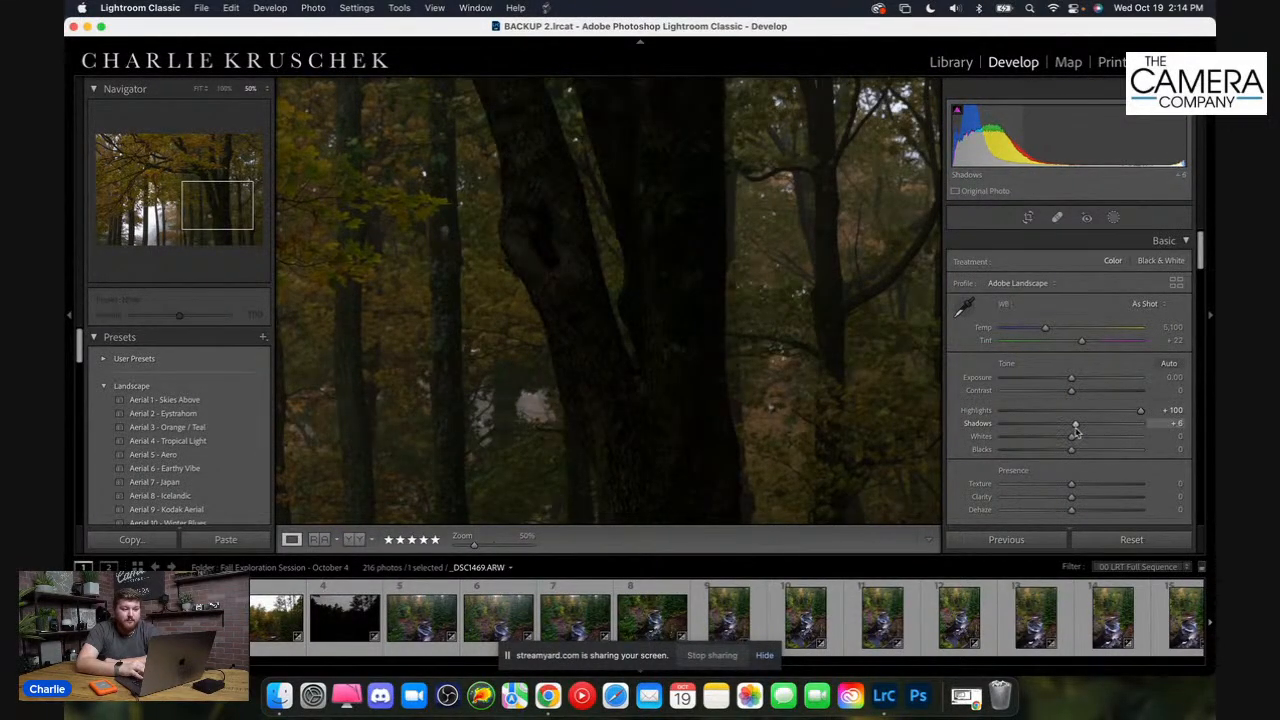
click(709, 317)
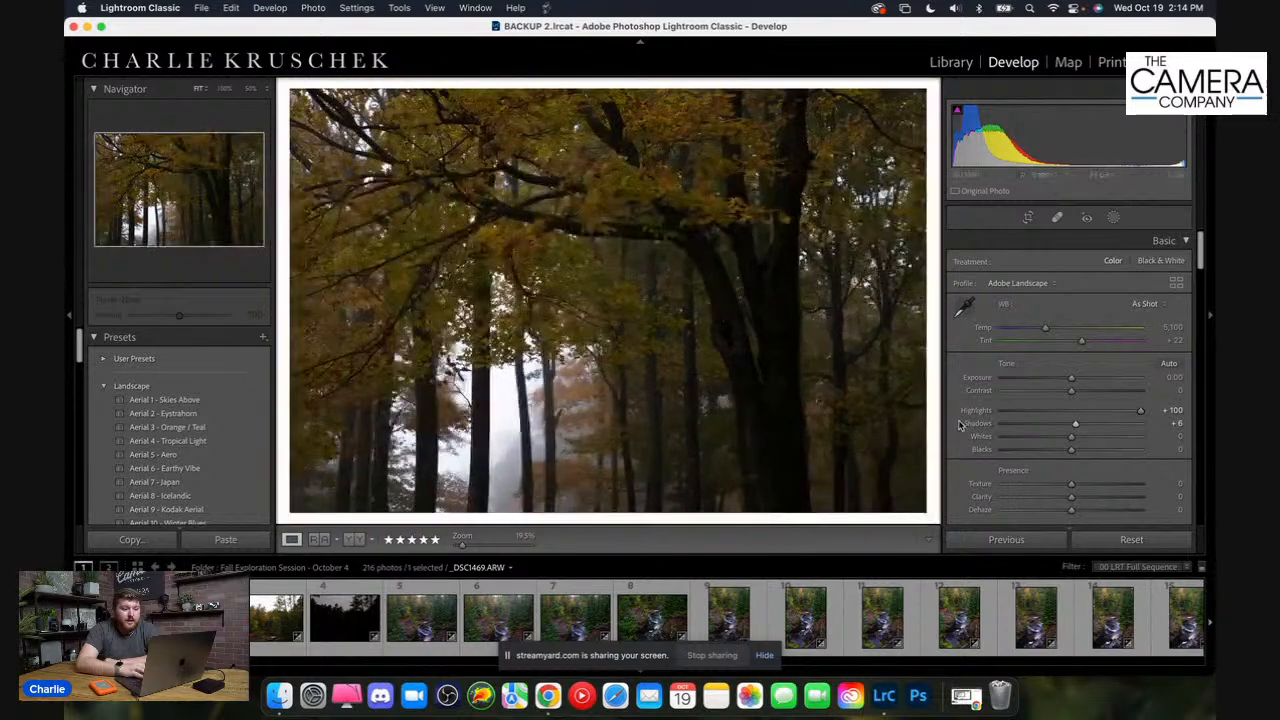
click(1114, 424)
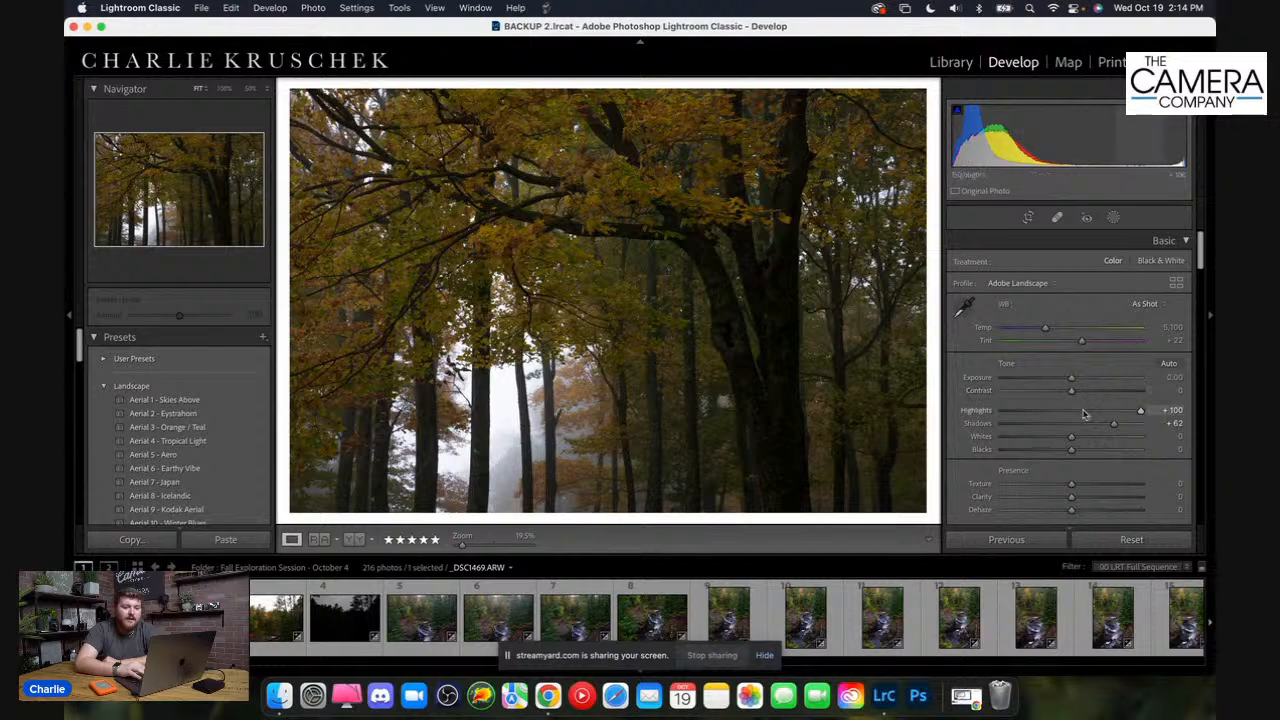
Reduce the highlights to +60 and inspect the leaves and branches up close
drag(1086, 410, 1113, 424)
click(499, 251)
drag(499, 251, 515, 290)
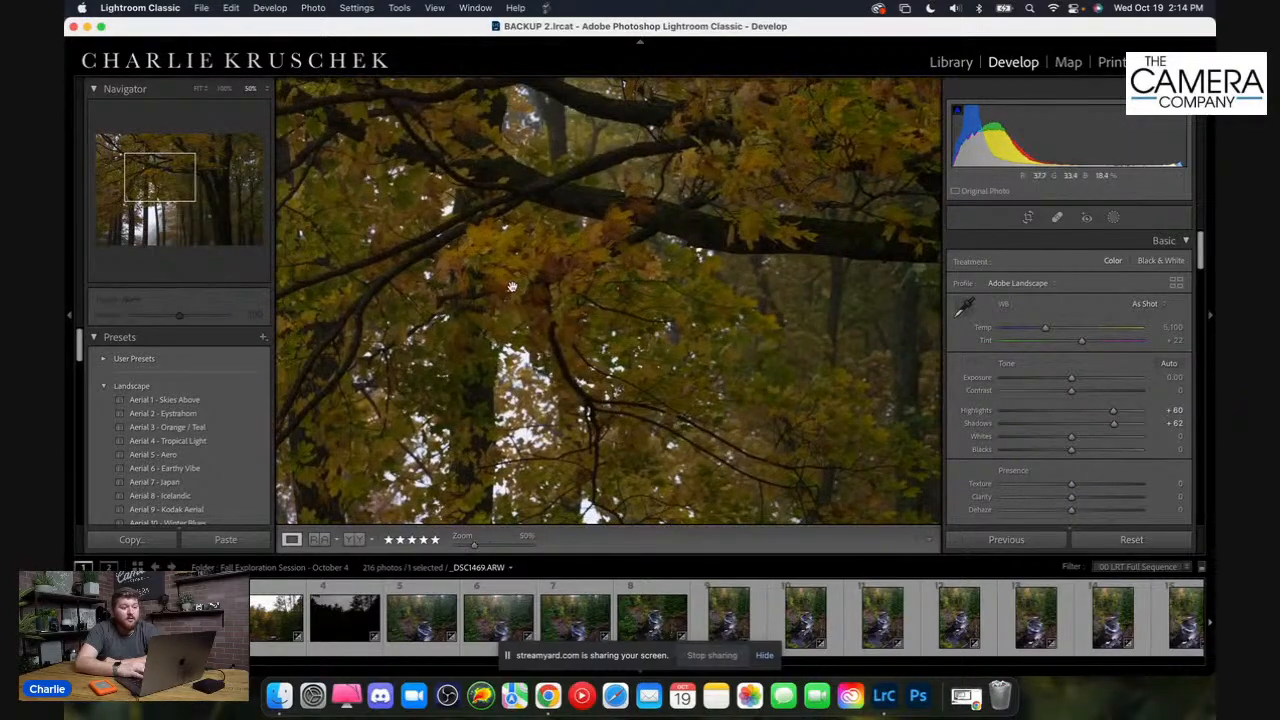
drag(651, 216, 551, 283)
click(608, 257)
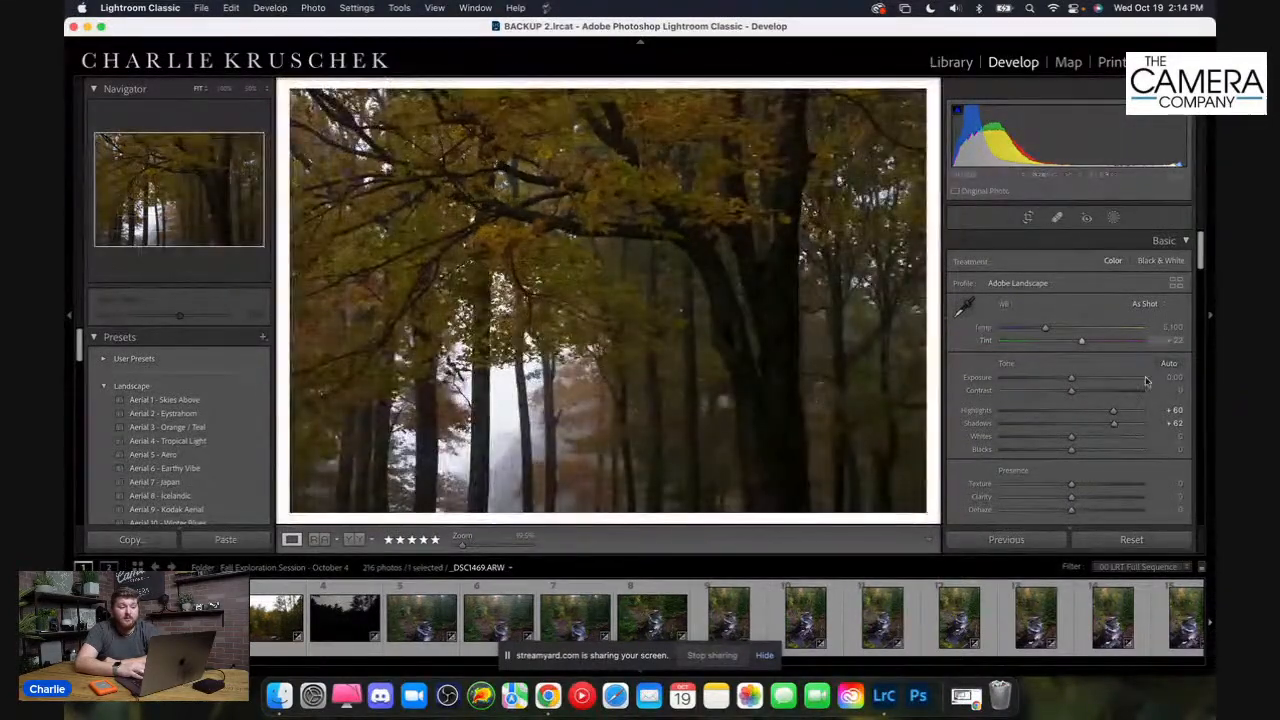
Try the highlights at -98, set them to +100, and inspect the upper branches up close
click(1073, 411)
drag(1073, 411, 1005, 418)
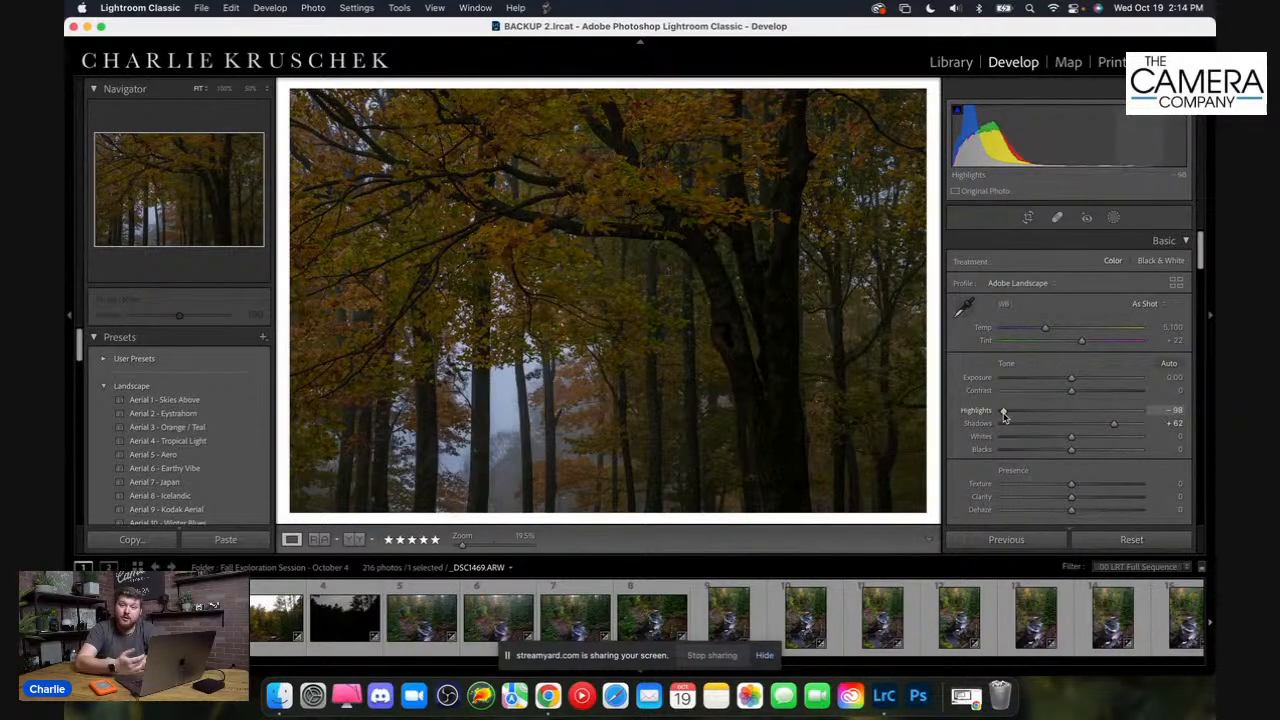
drag(1005, 418, 1145, 412)
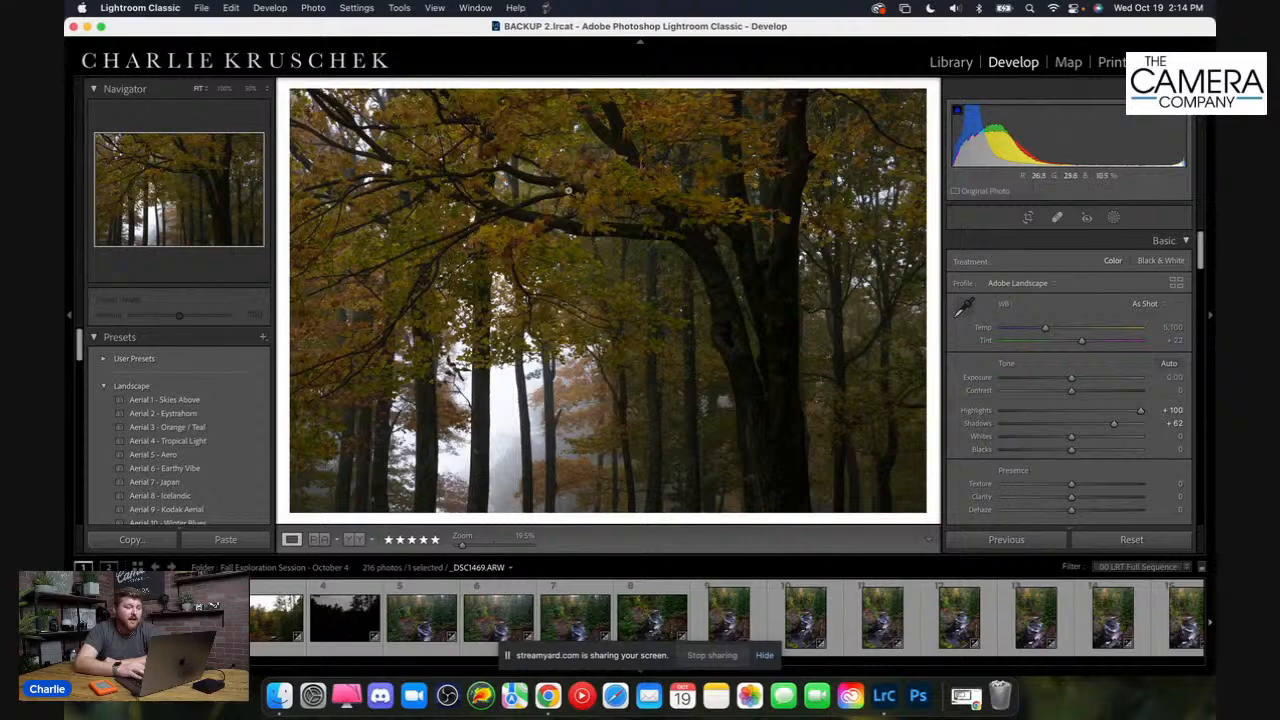
click(532, 183)
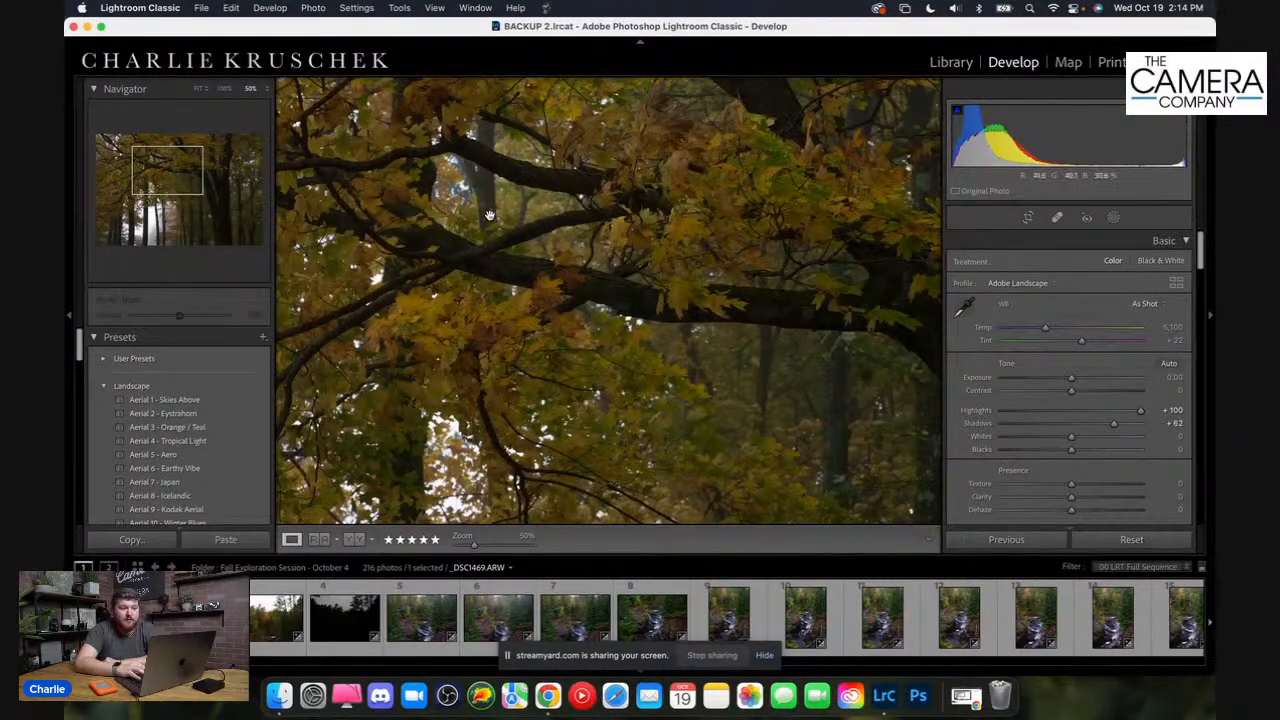
click(528, 201)
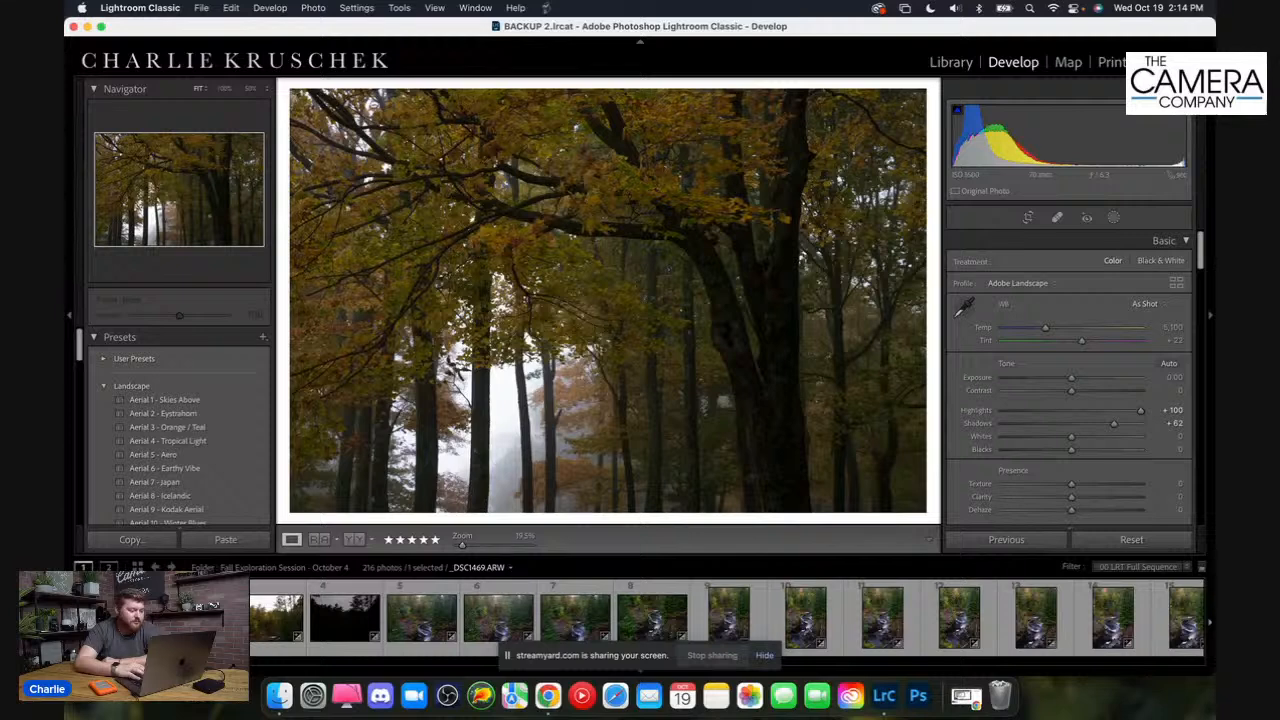
Return to the red maple leaf photo, raise its highlights to +100 and check the leaves up close
click(191, 615)
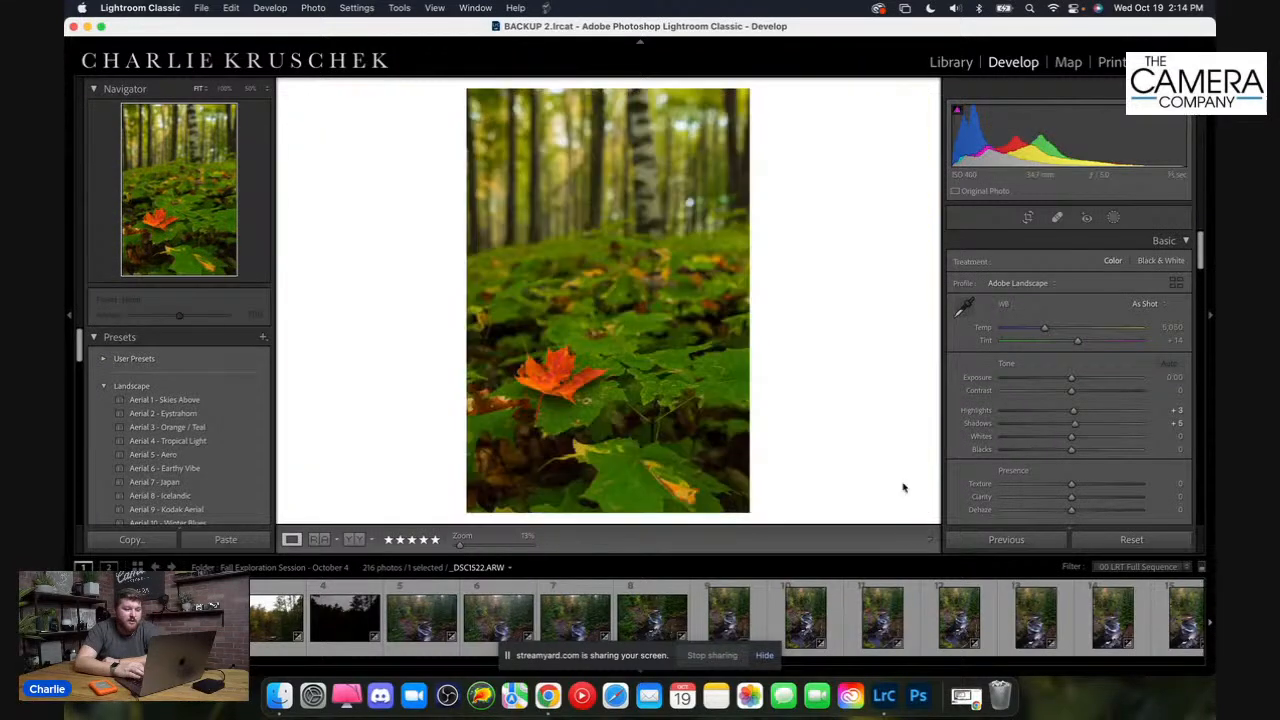
drag(1073, 410, 1140, 410)
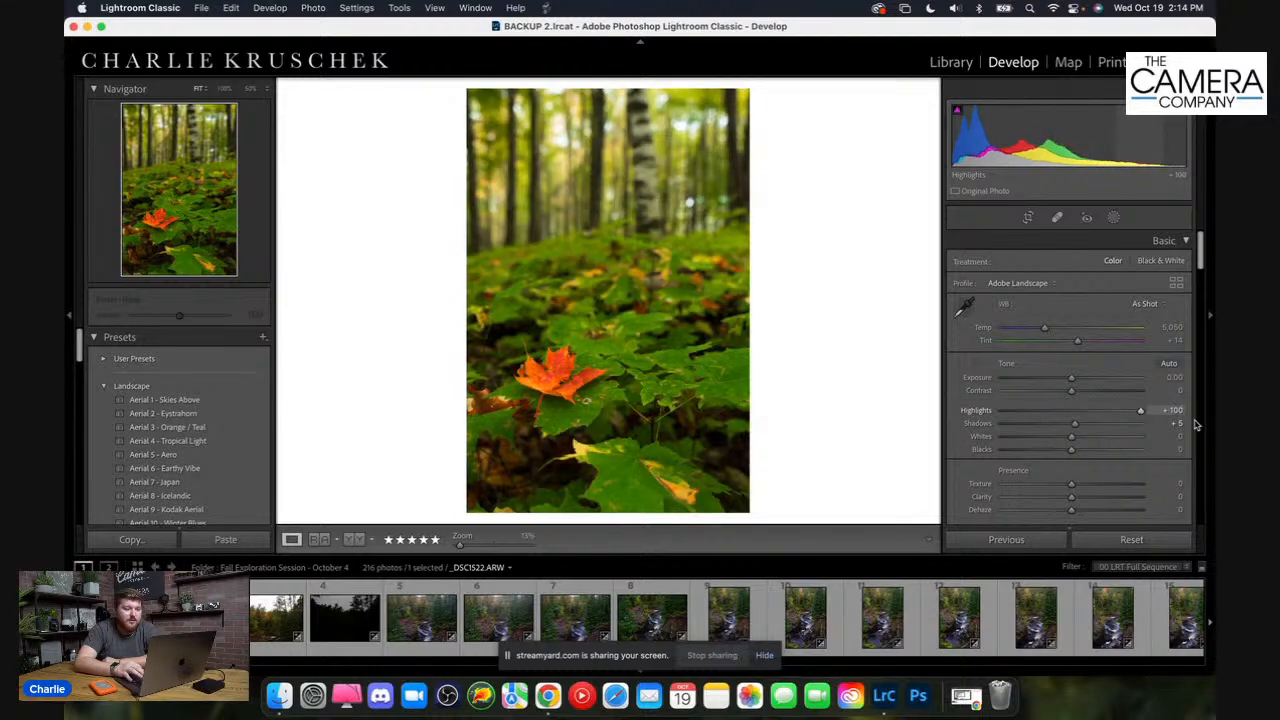
click(647, 360)
click(647, 360)
click(645, 352)
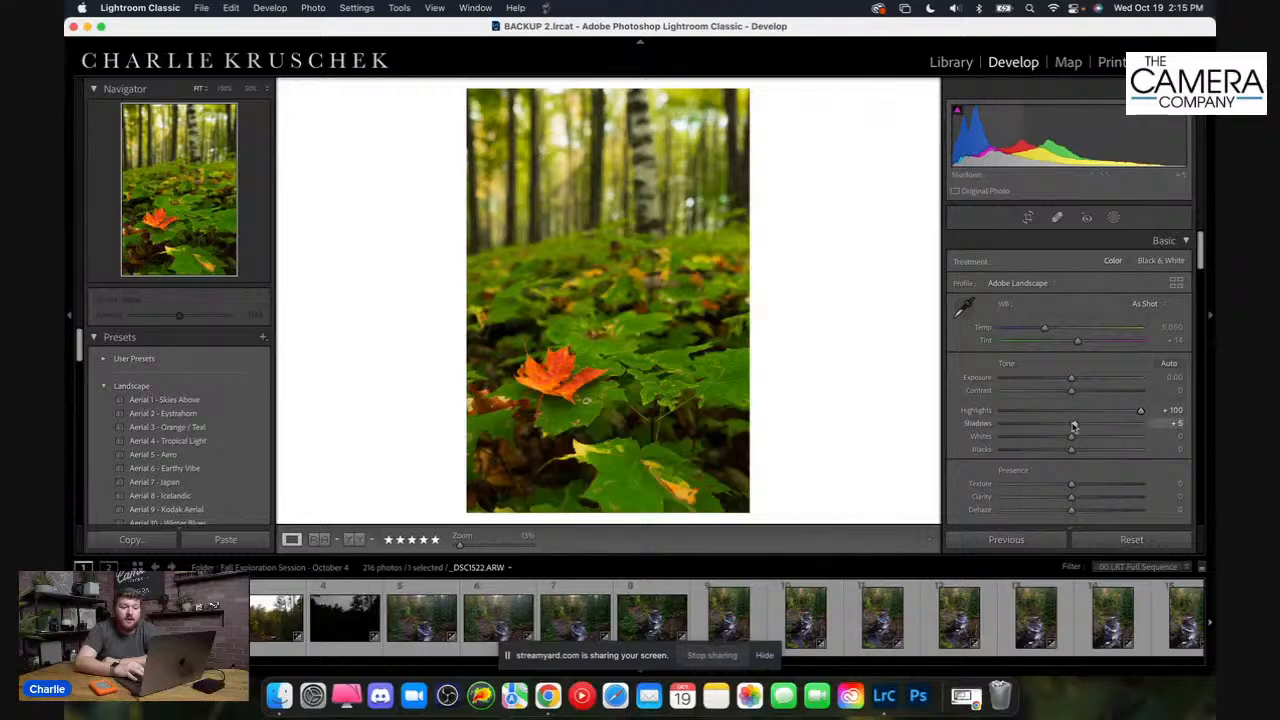
Raise the shadows to +38 and inspect the dark ground below the maple leaf up close
drag(1073, 427, 1099, 425)
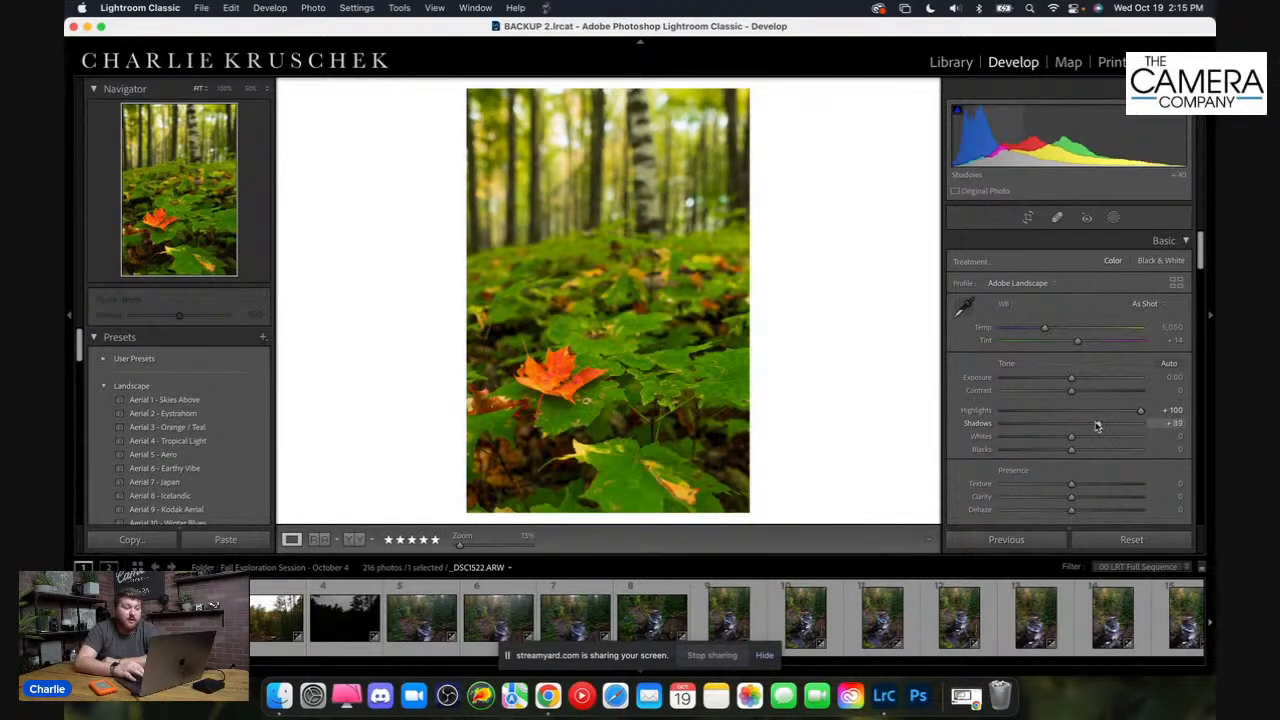
click(679, 388)
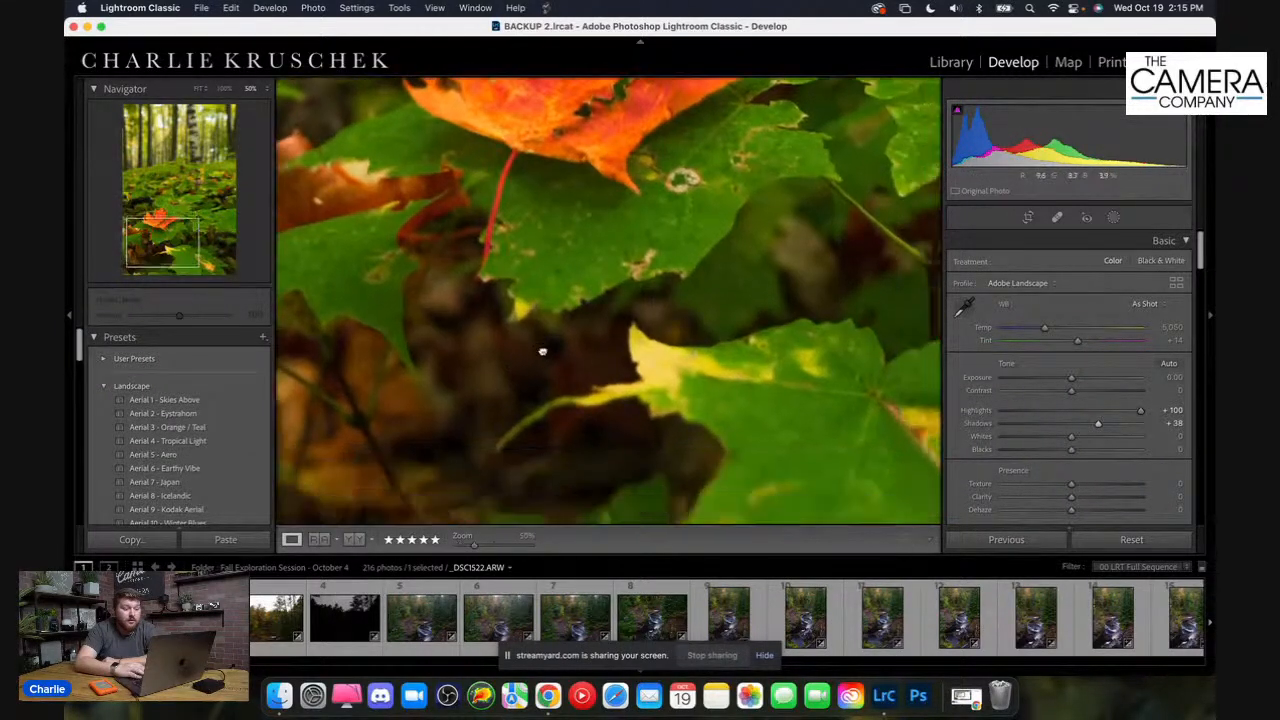
click(549, 344)
Lower the maple leaf photo's shadows to -49 and set its highlights to +57
drag(1097, 425, 1007, 425)
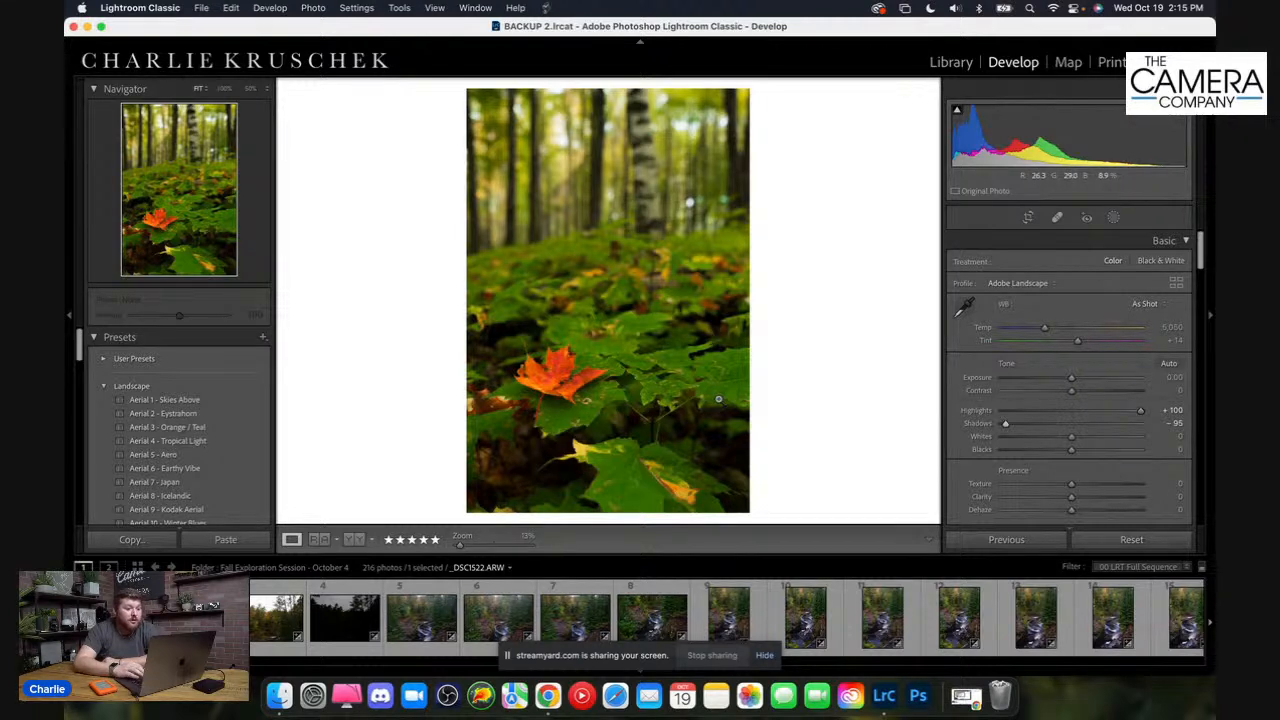
drag(1005, 424, 1037, 431)
drag(1140, 410, 1111, 413)
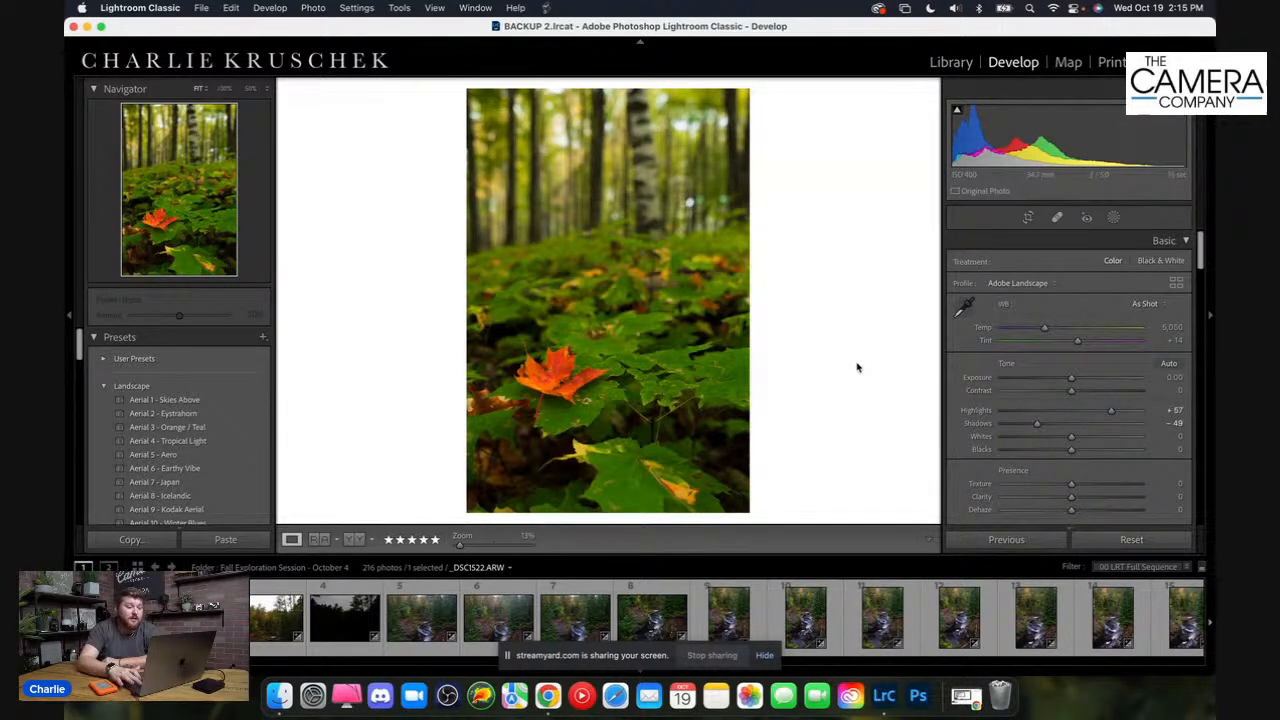
Compare the red maple leaf photo before and after its highlight and shadow edits
key(backslash)
key(backslash)
key(backslash)
key(backslash)
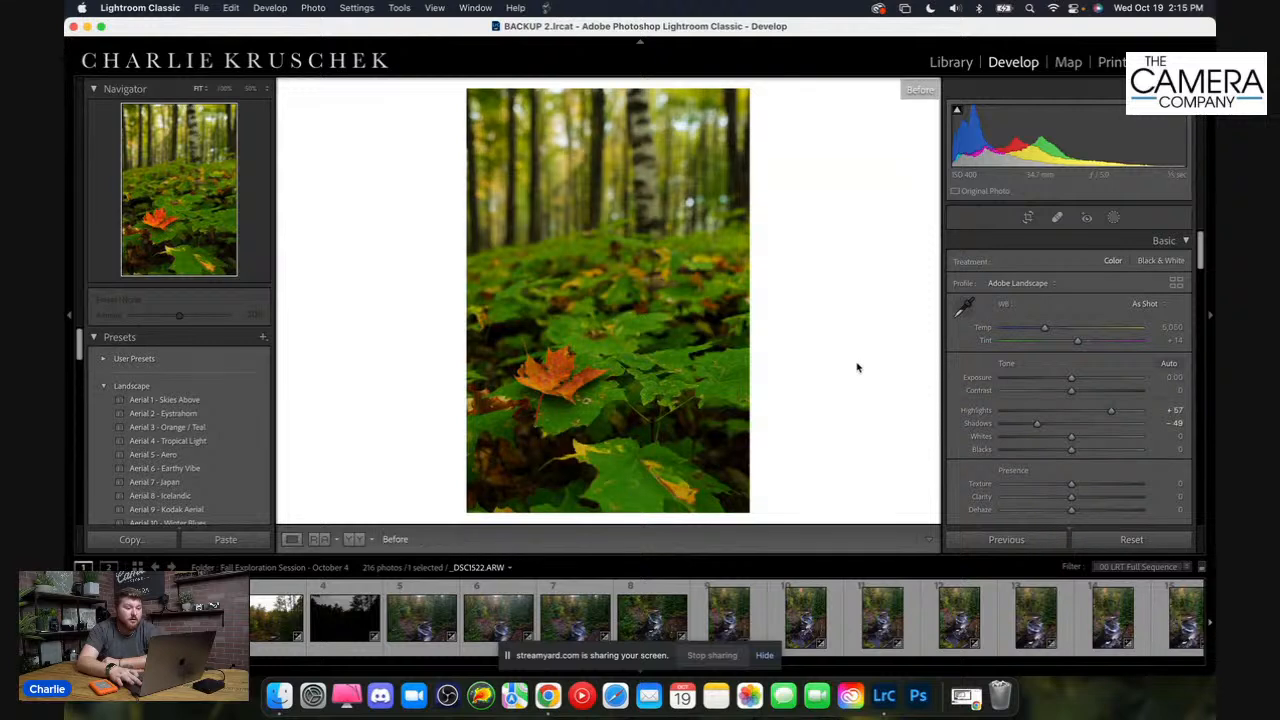
key(backslash)
key(backslash)
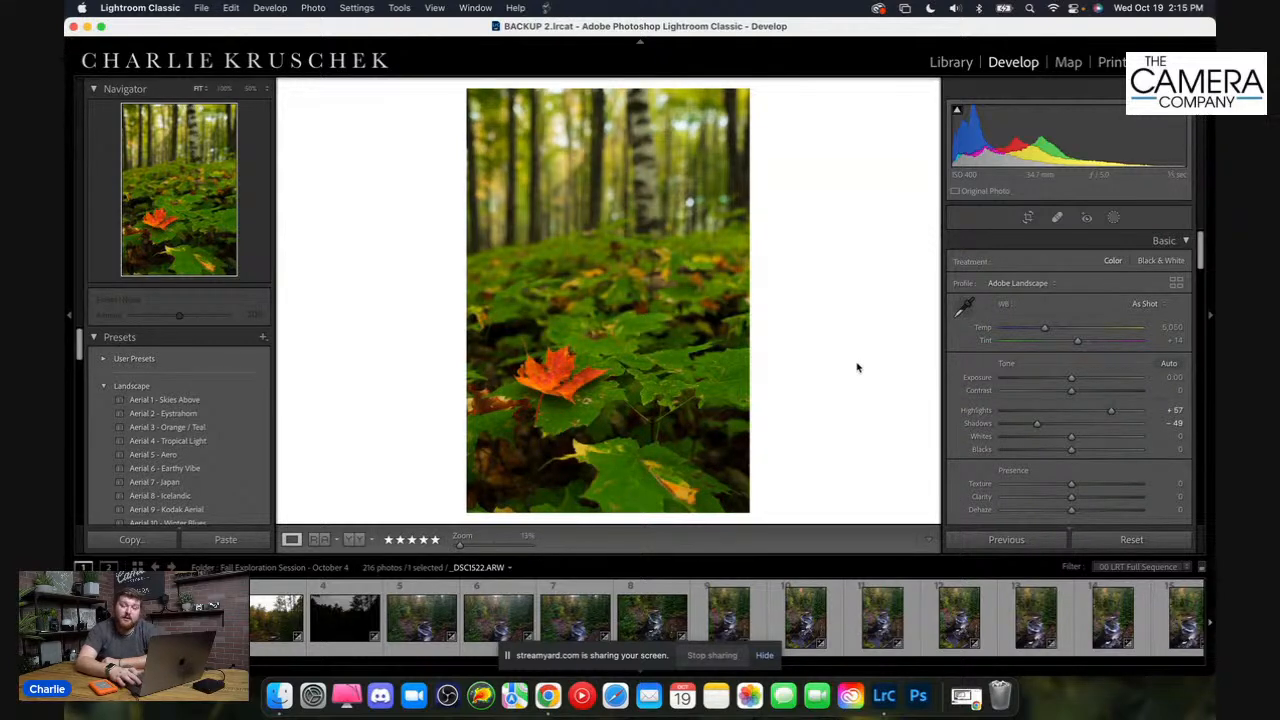
Open the Door County Session - October 22 folder and examine the dark forest in its sunset overlook HDR photo in the Develop module
click(952, 62)
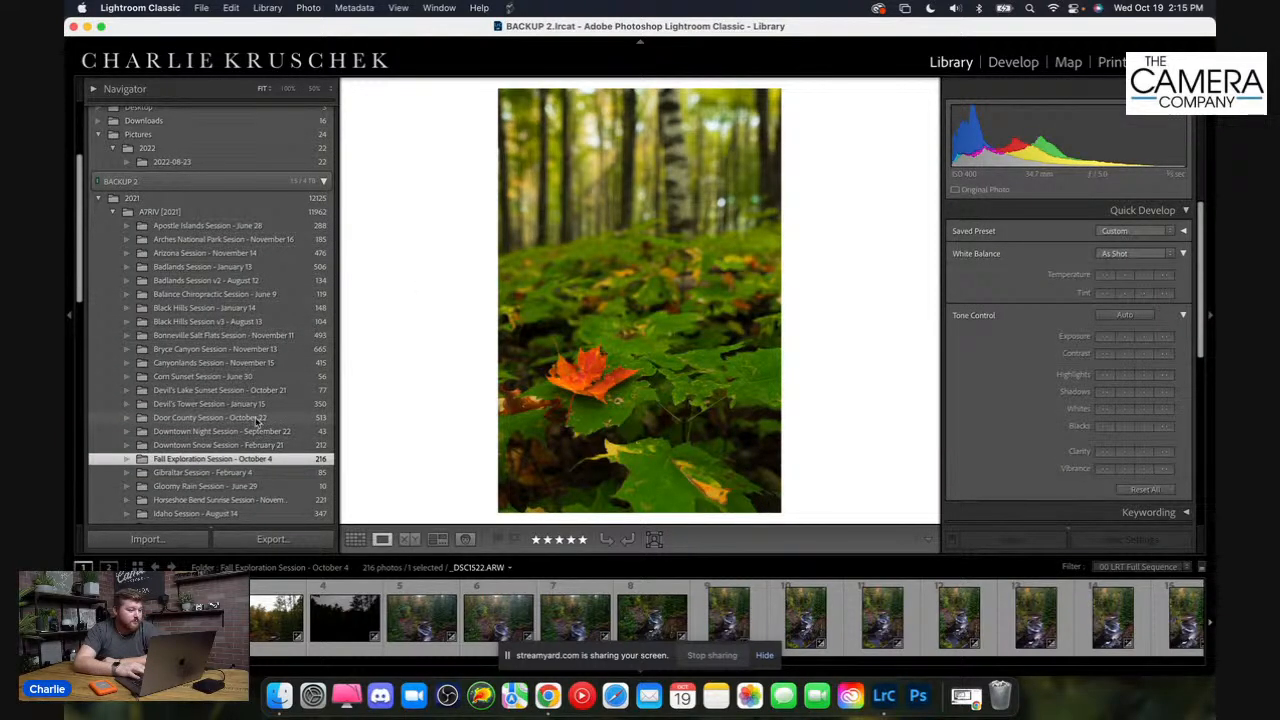
click(210, 417)
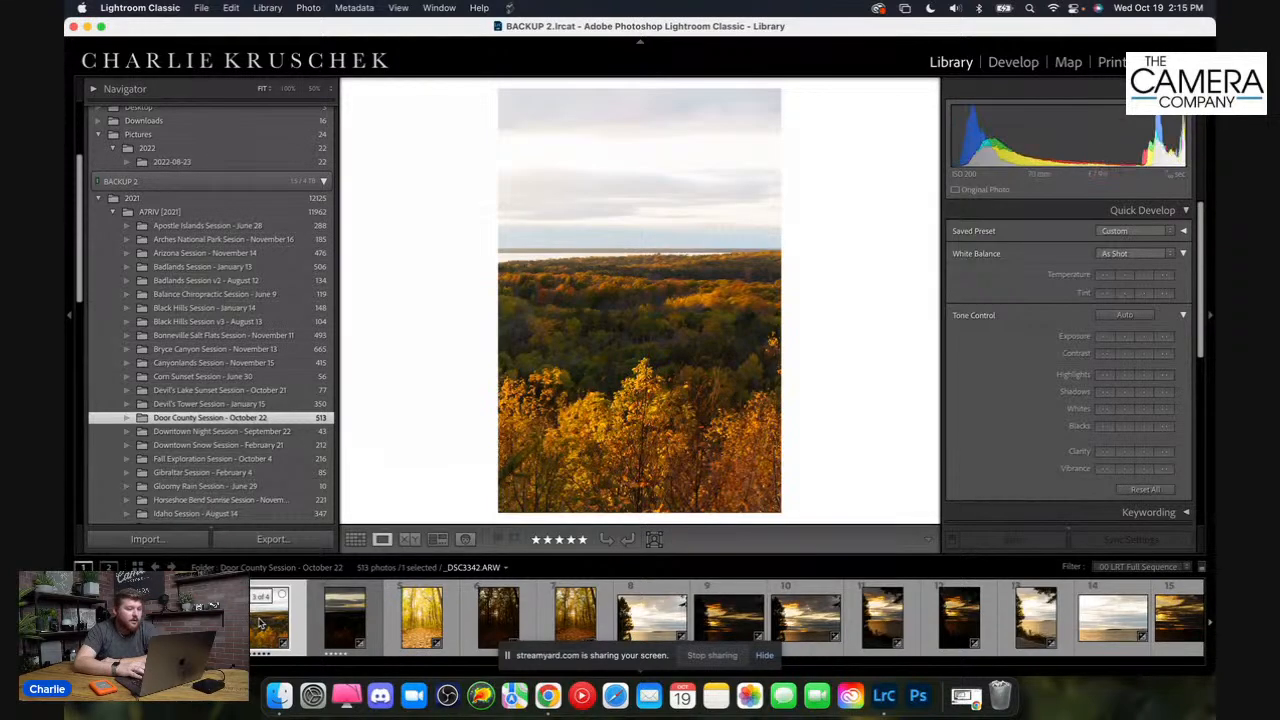
key(Right)
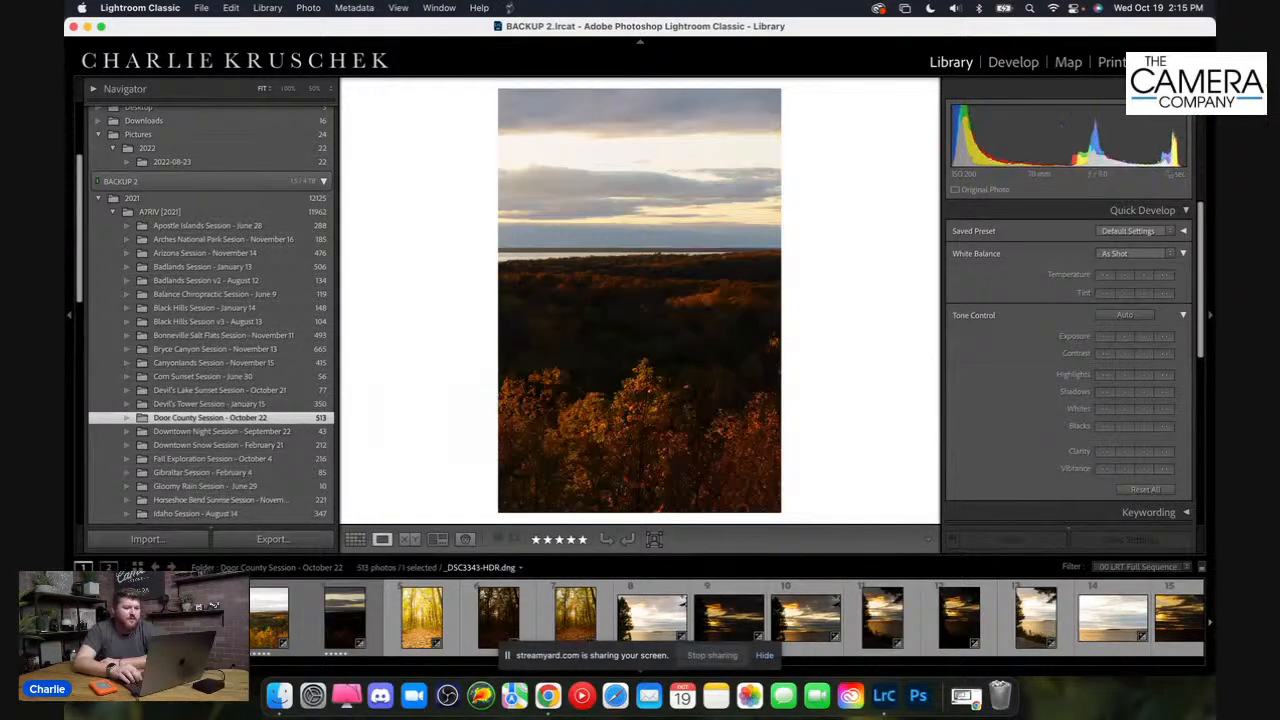
click(1012, 63)
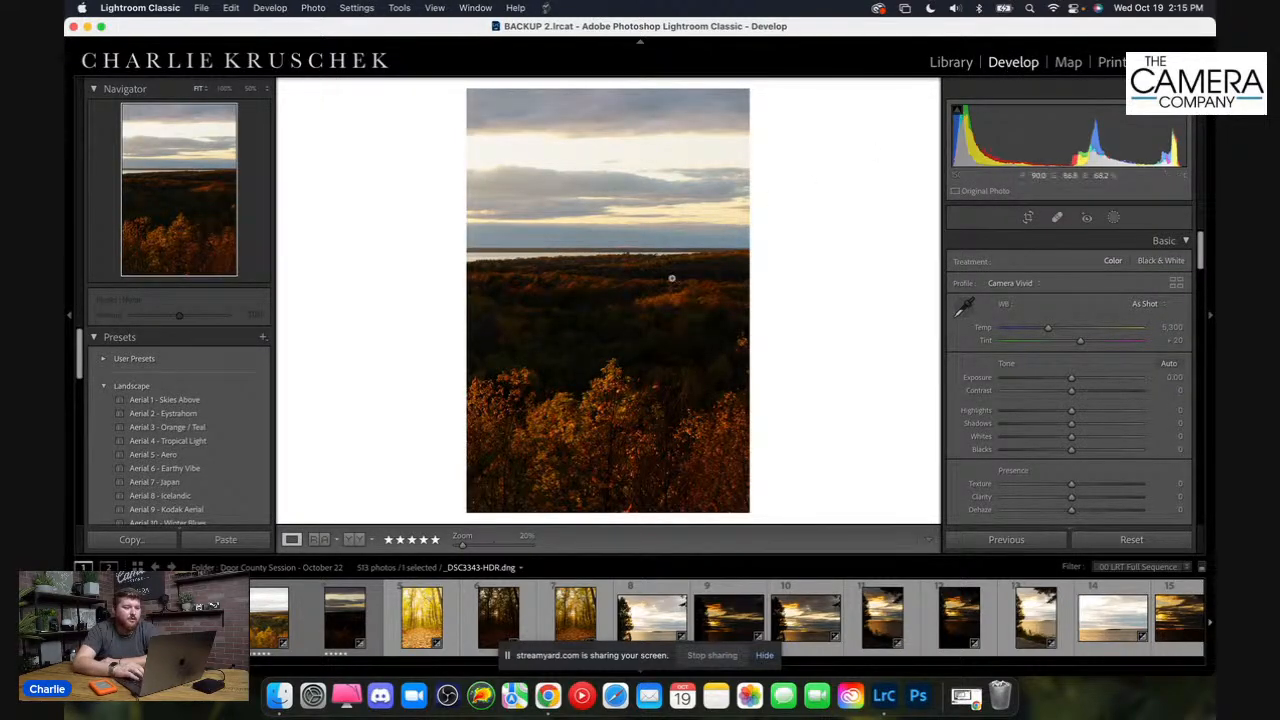
click(607, 283)
scroll(603, 272, down, 3)
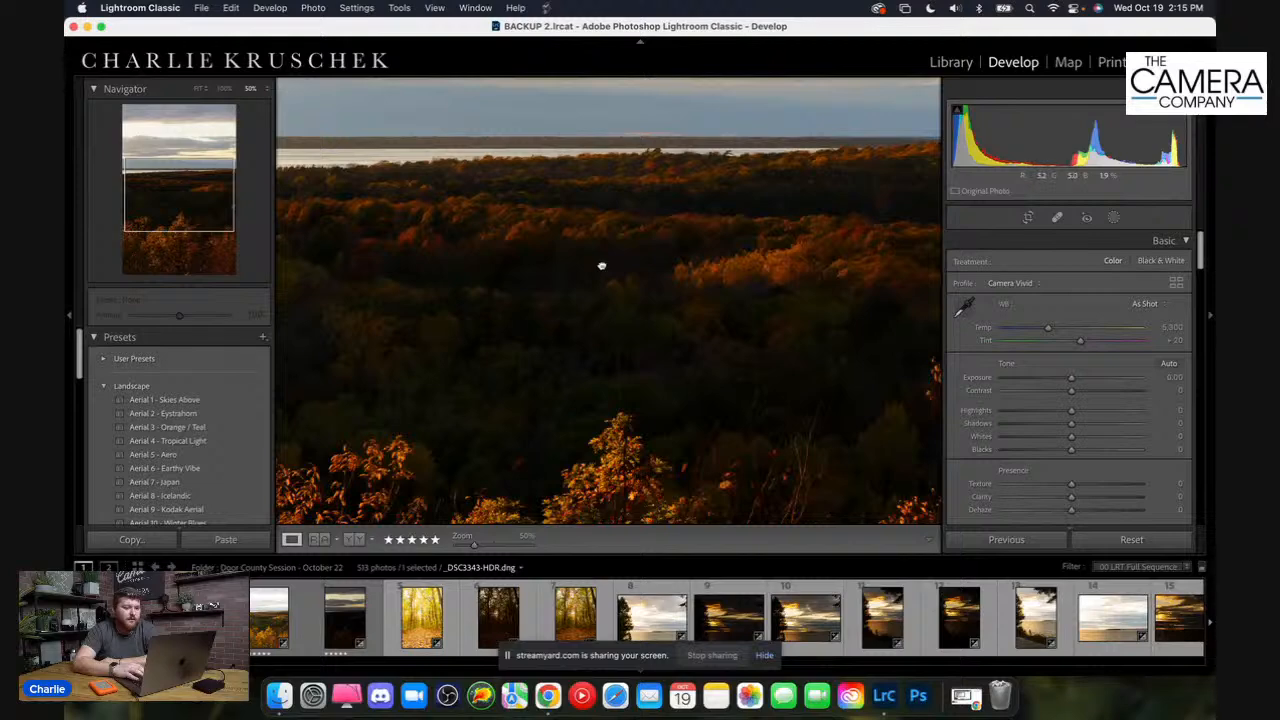
click(601, 265)
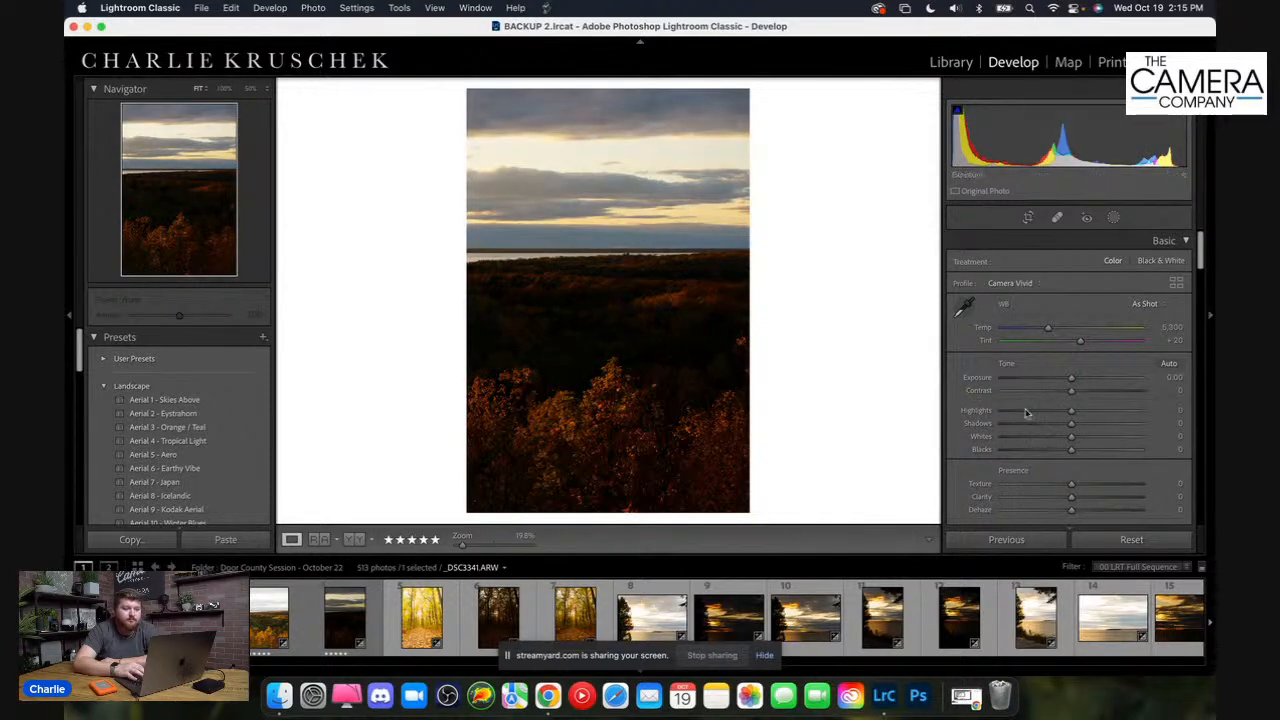
Set the profile of sunset overlook photo _DSC3341.ARW to Adobe Landscape and inspect the dark forest up close
click(1040, 285)
click(1037, 321)
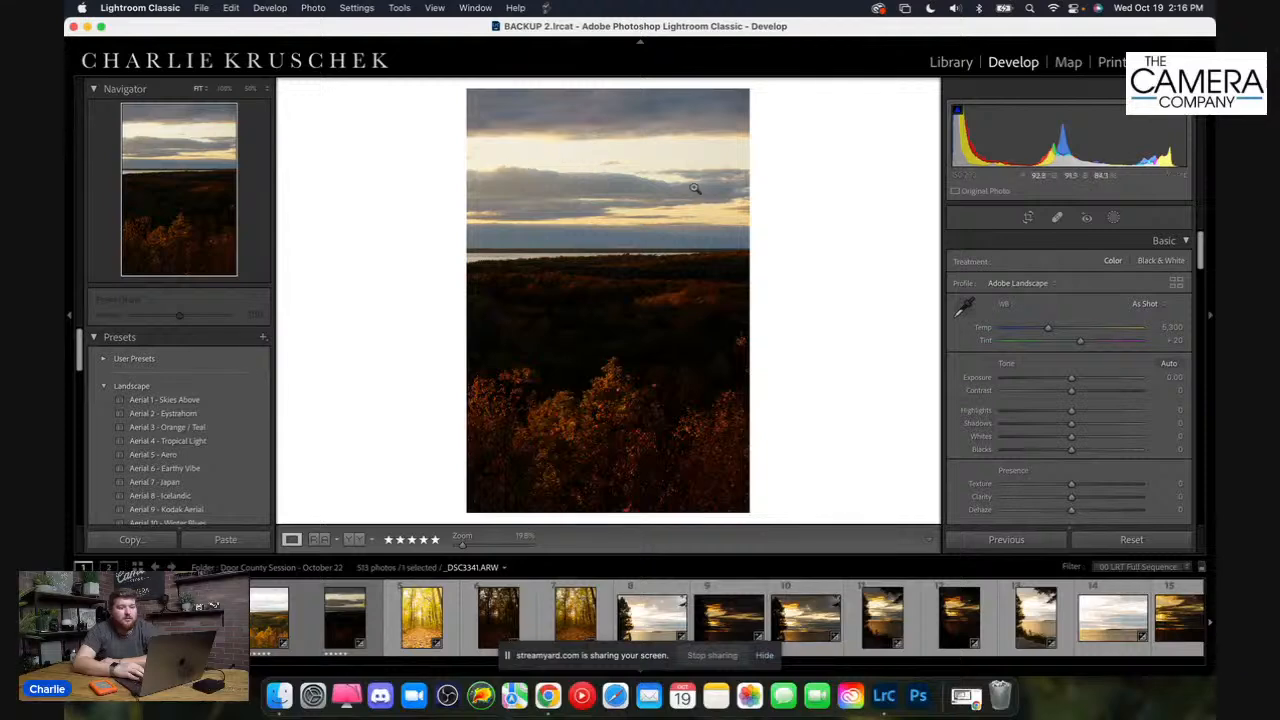
click(613, 296)
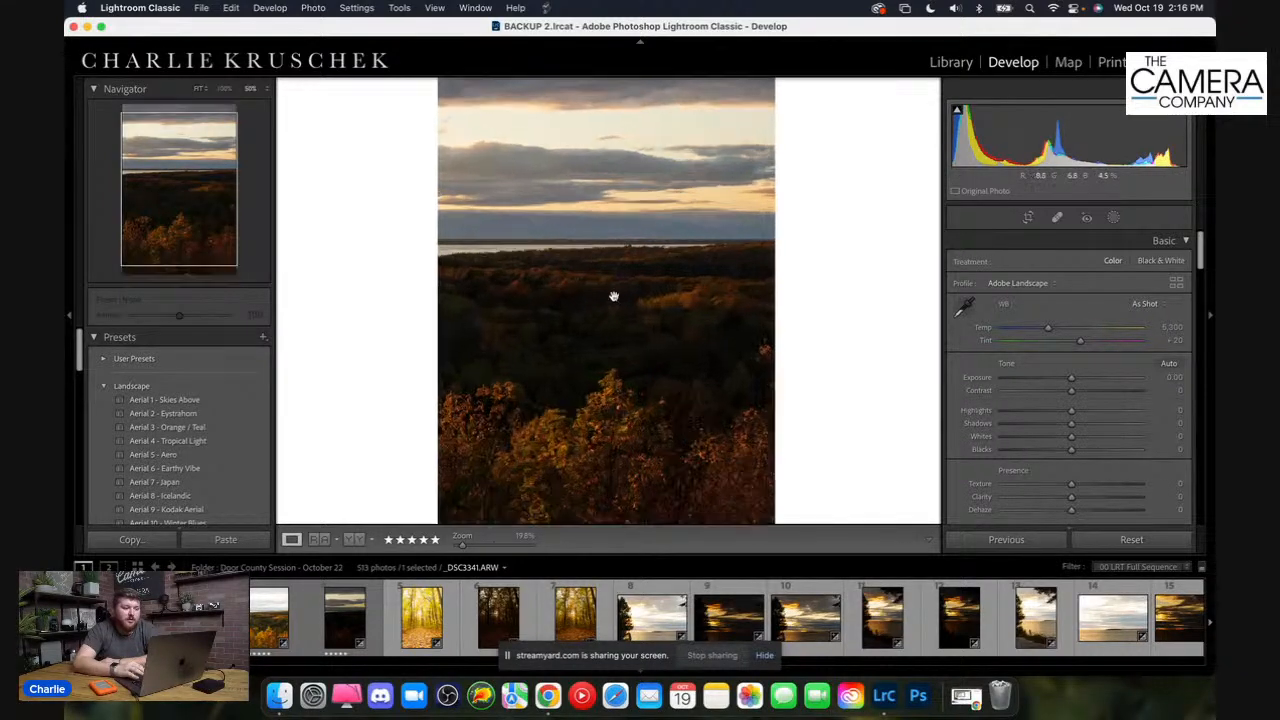
drag(613, 296, 531, 267)
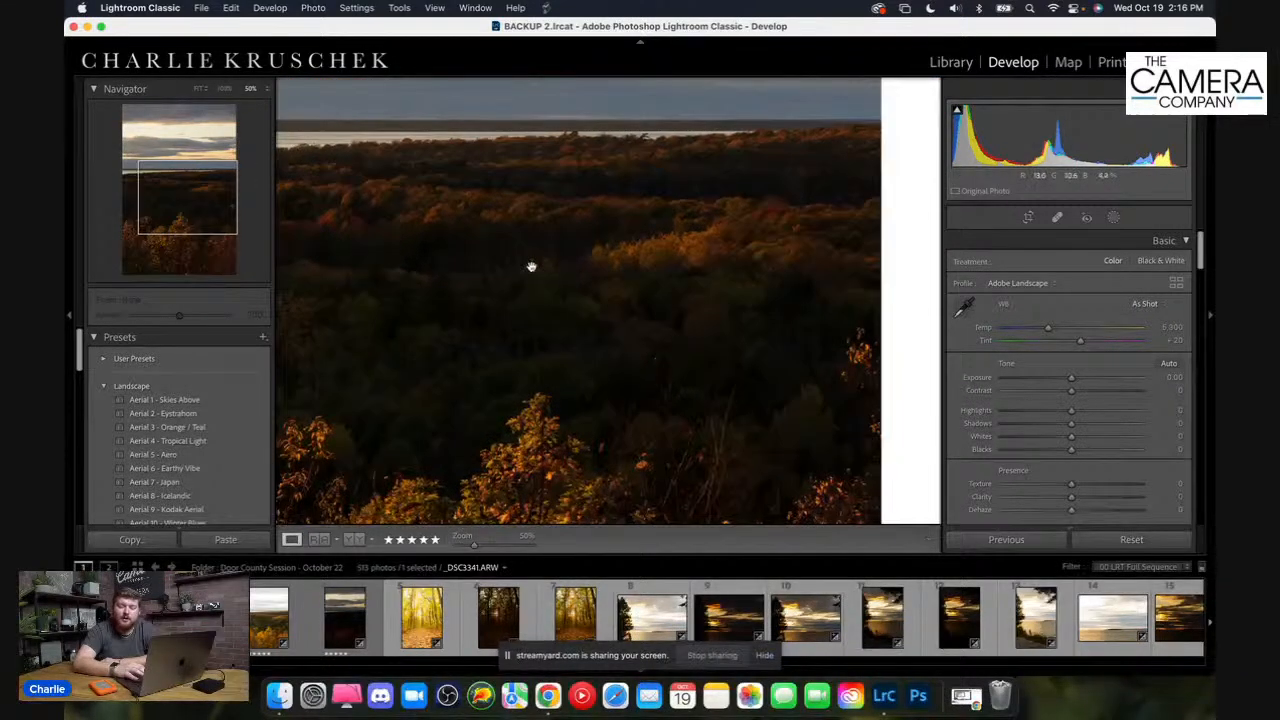
click(531, 267)
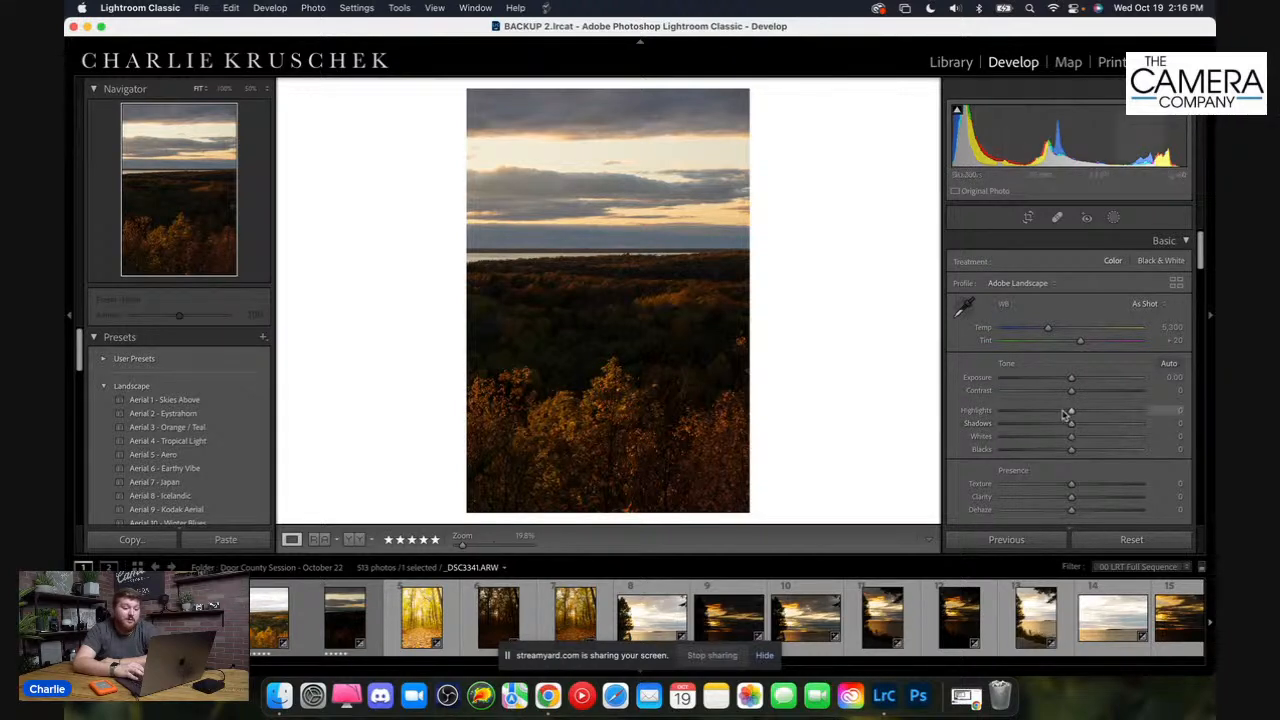
Lower the overlook photo's highlights to -85 and inspect the clouds and bright sky up close
drag(1071, 410, 1011, 411)
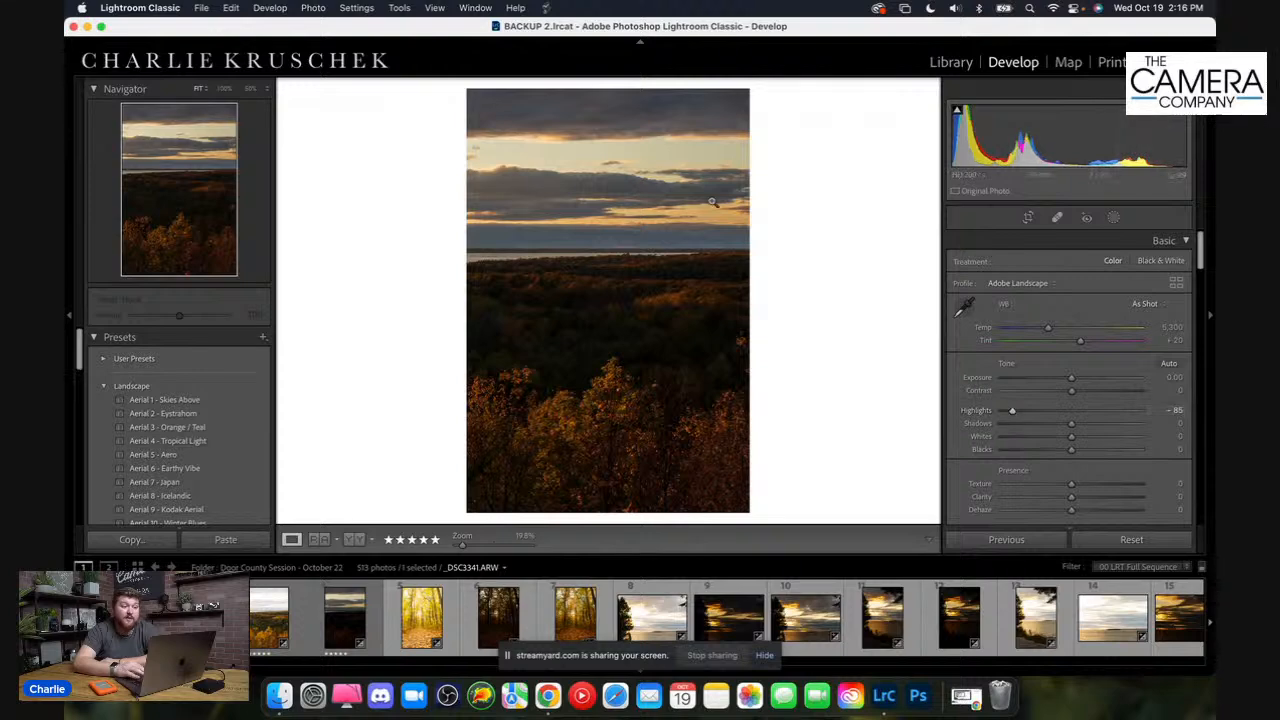
click(641, 146)
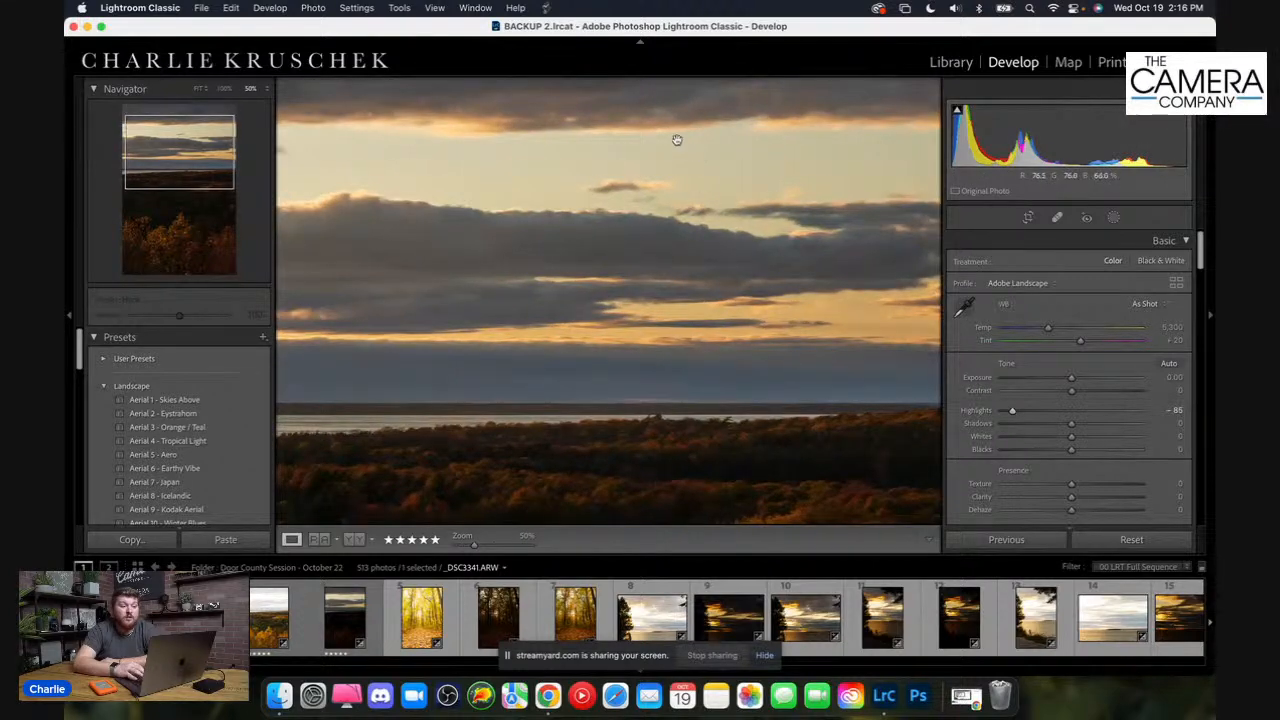
click(693, 166)
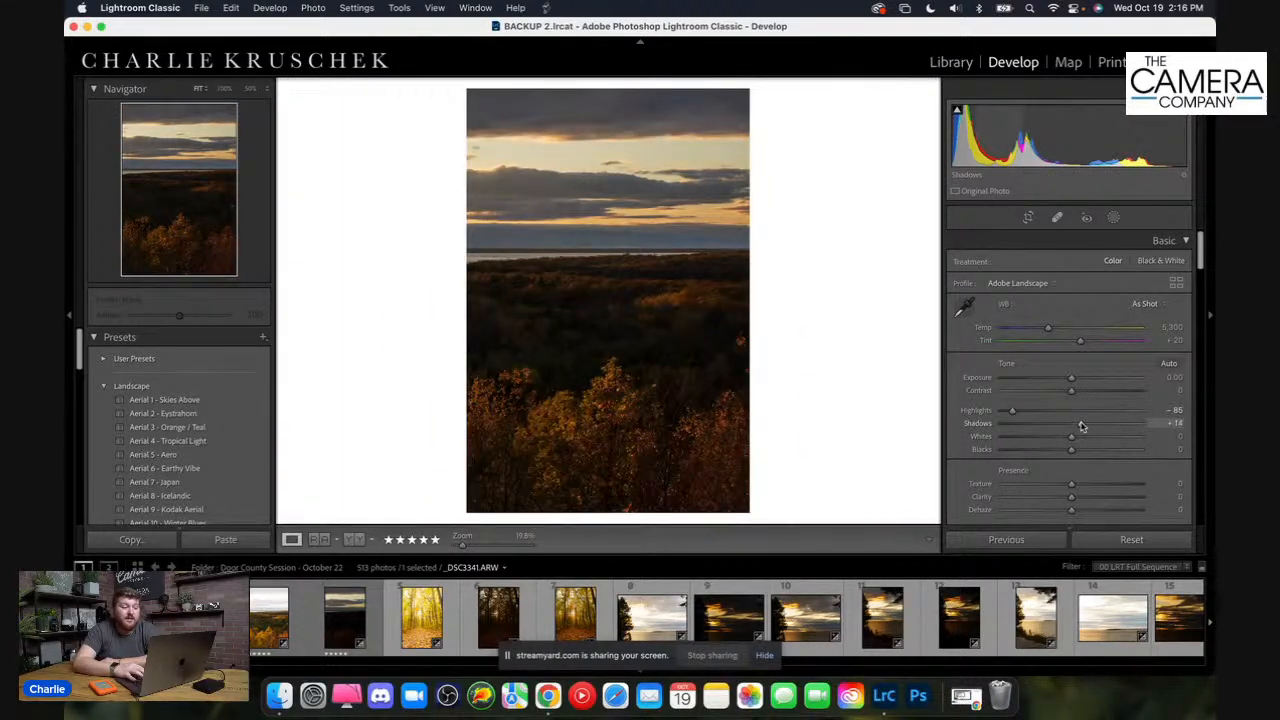
Raise the overlook photo's shadows to +75 and inspect the forest valley below the horizon up close
drag(1081, 426, 1123, 424)
click(655, 287)
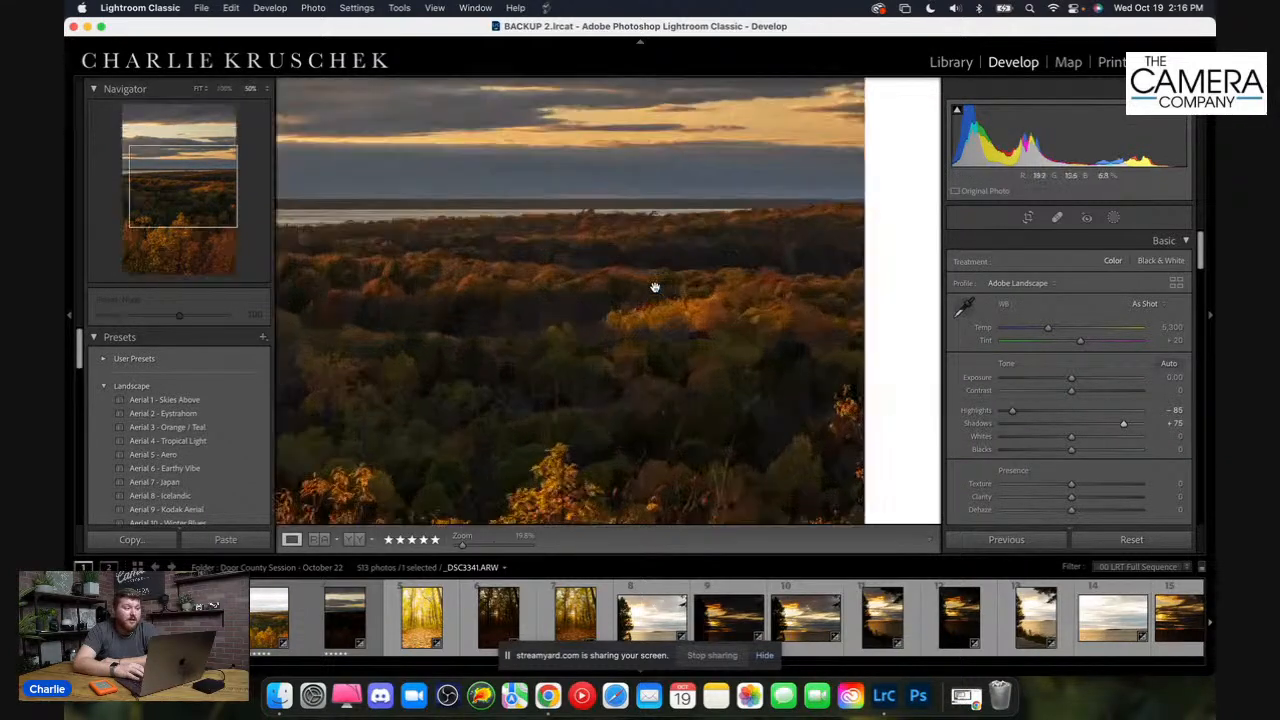
key(super+=)
drag(689, 304, 678, 339)
click(650, 335)
click(684, 305)
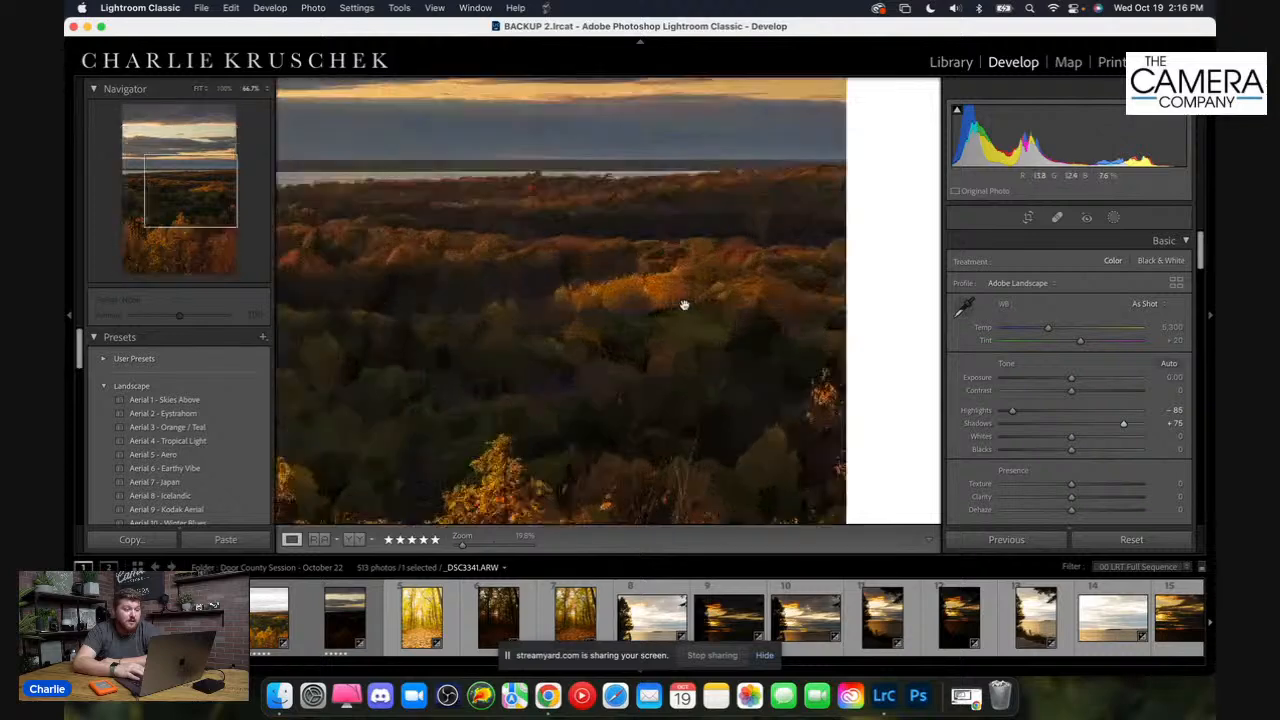
mouse_move(608, 286)
mouse_down()
mouse_move(691, 220)
mouse_move(709, 249)
mouse_move(700, 329)
mouse_move(629, 289)
mouse_move(678, 325)
mouse_move(523, 326)
mouse_up()
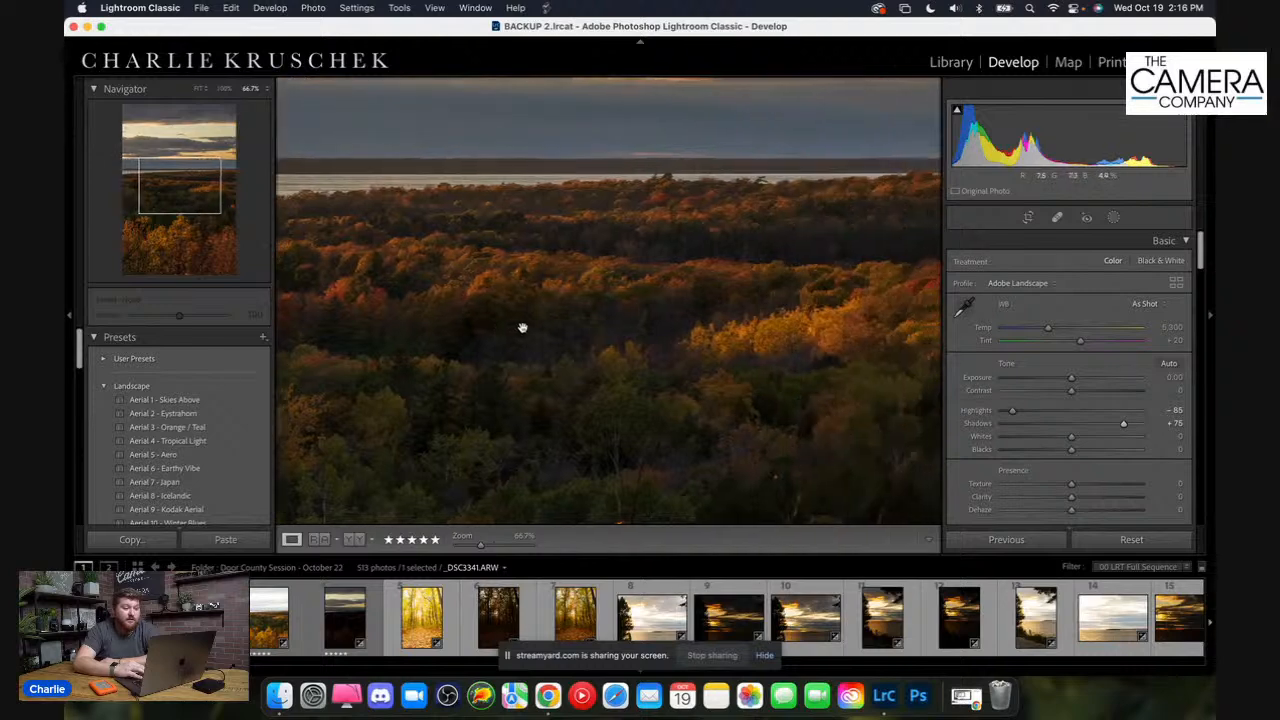
click(600, 305)
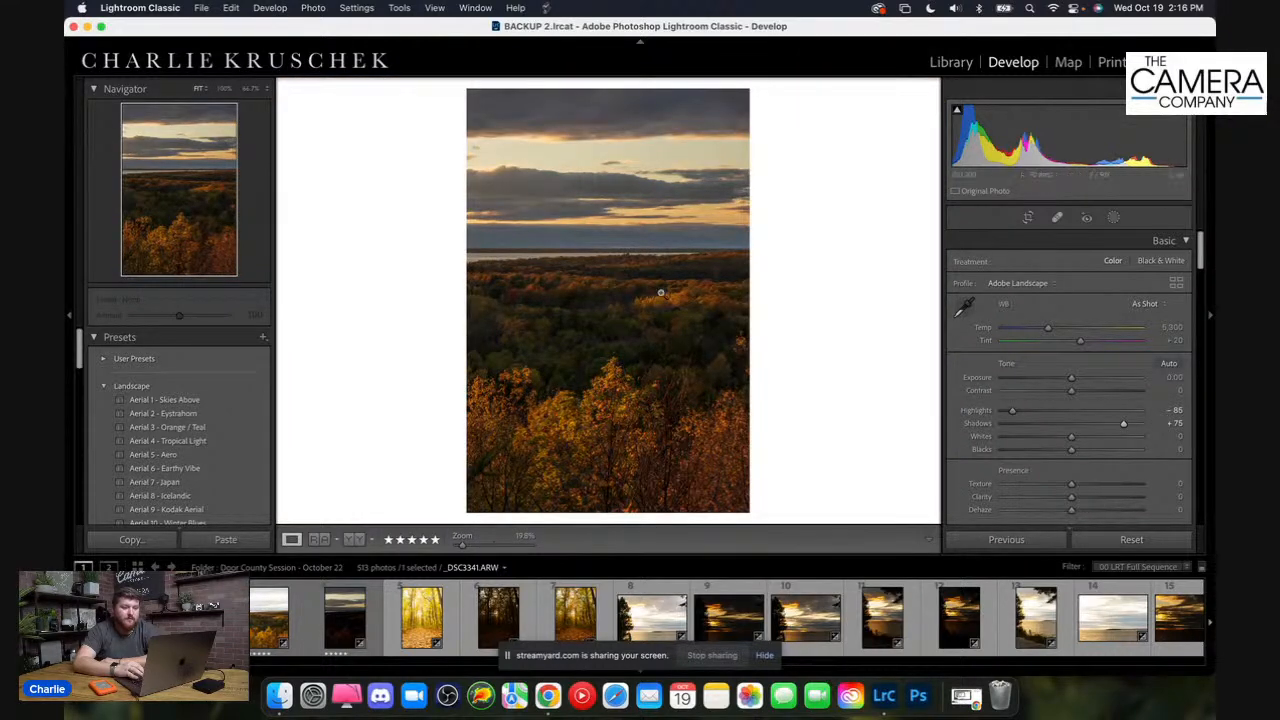
click(594, 310)
click(594, 311)
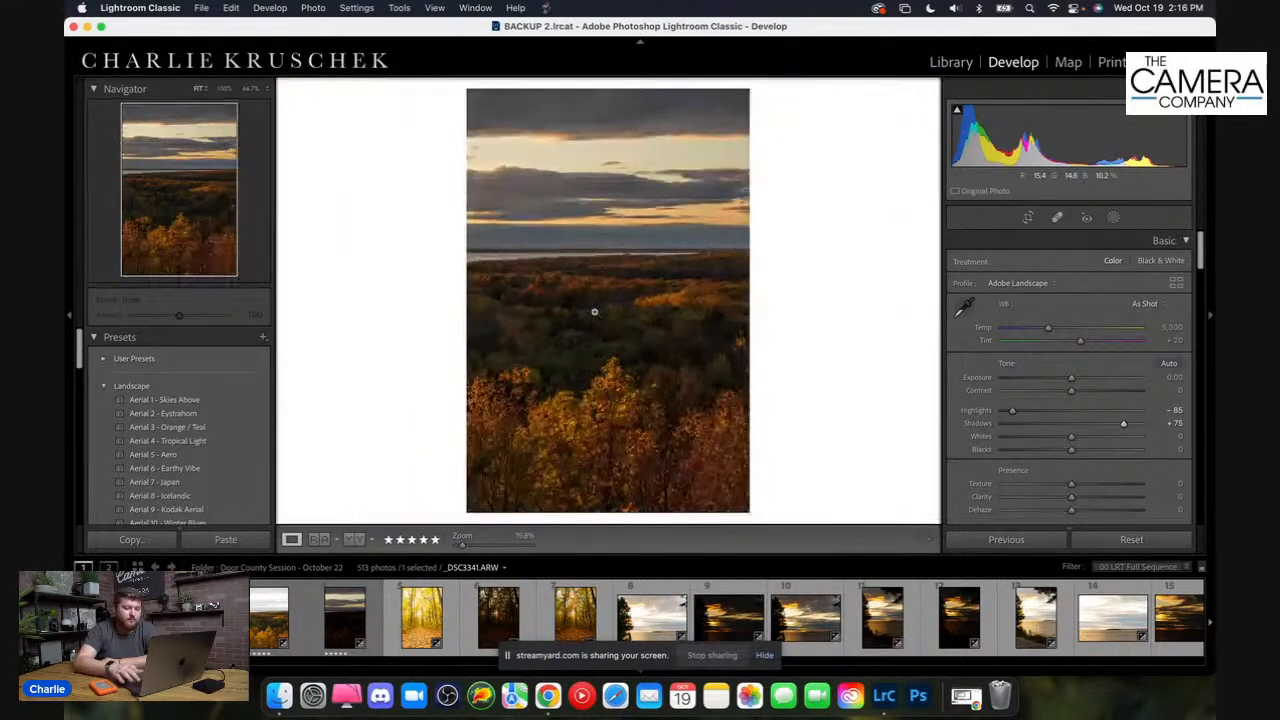
Compare the sunset overlook photo before and after its tone edits, checking both sky and forest
key(backslash)
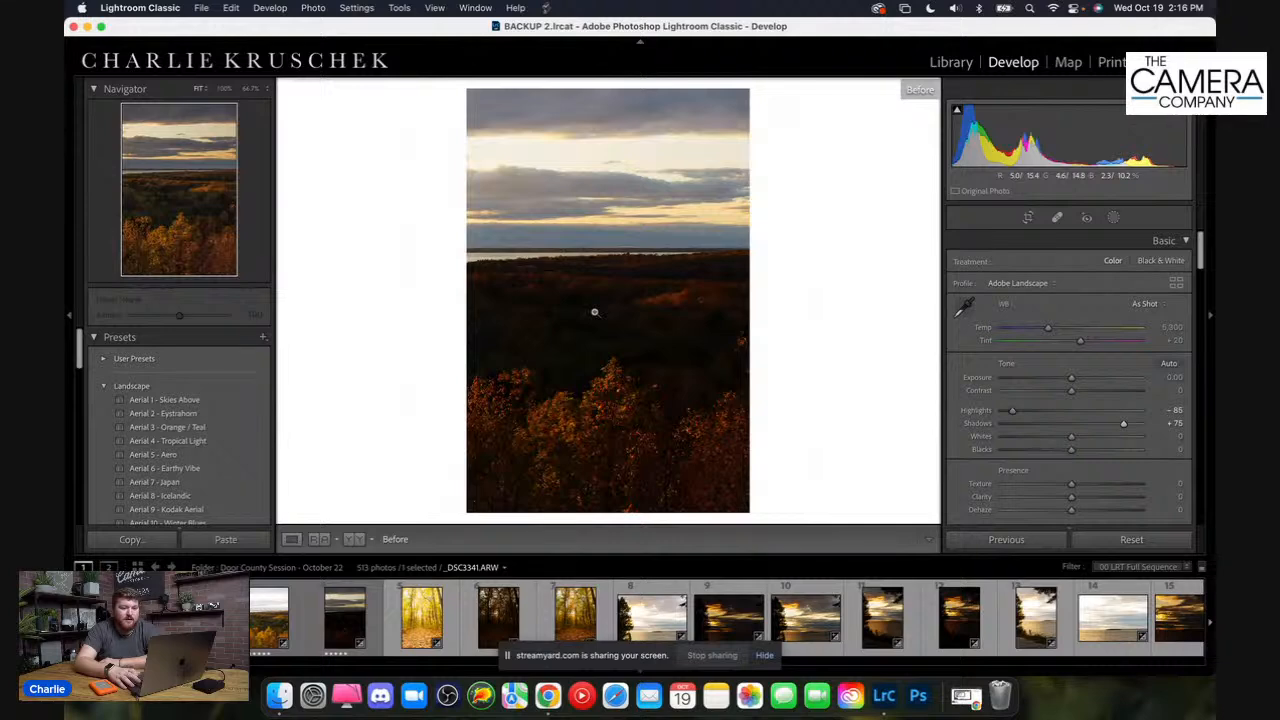
key(backslash)
key(backslash)
key(backslash)
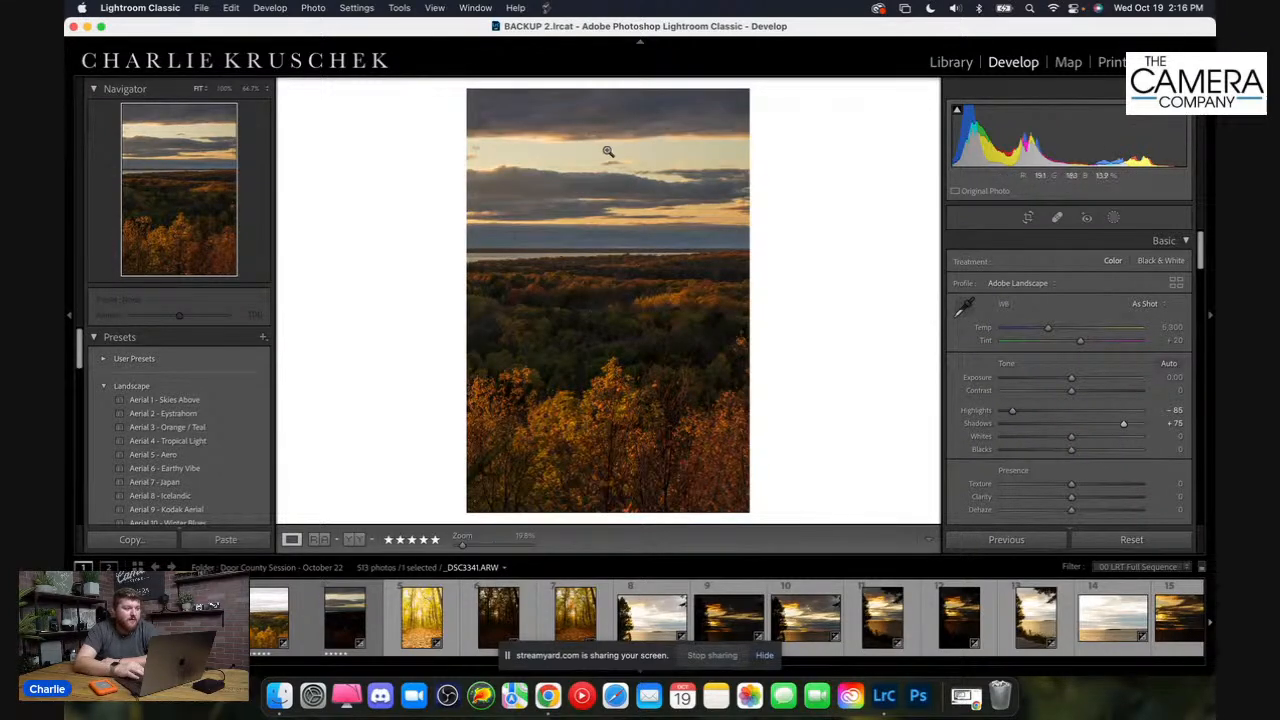
key(backslash)
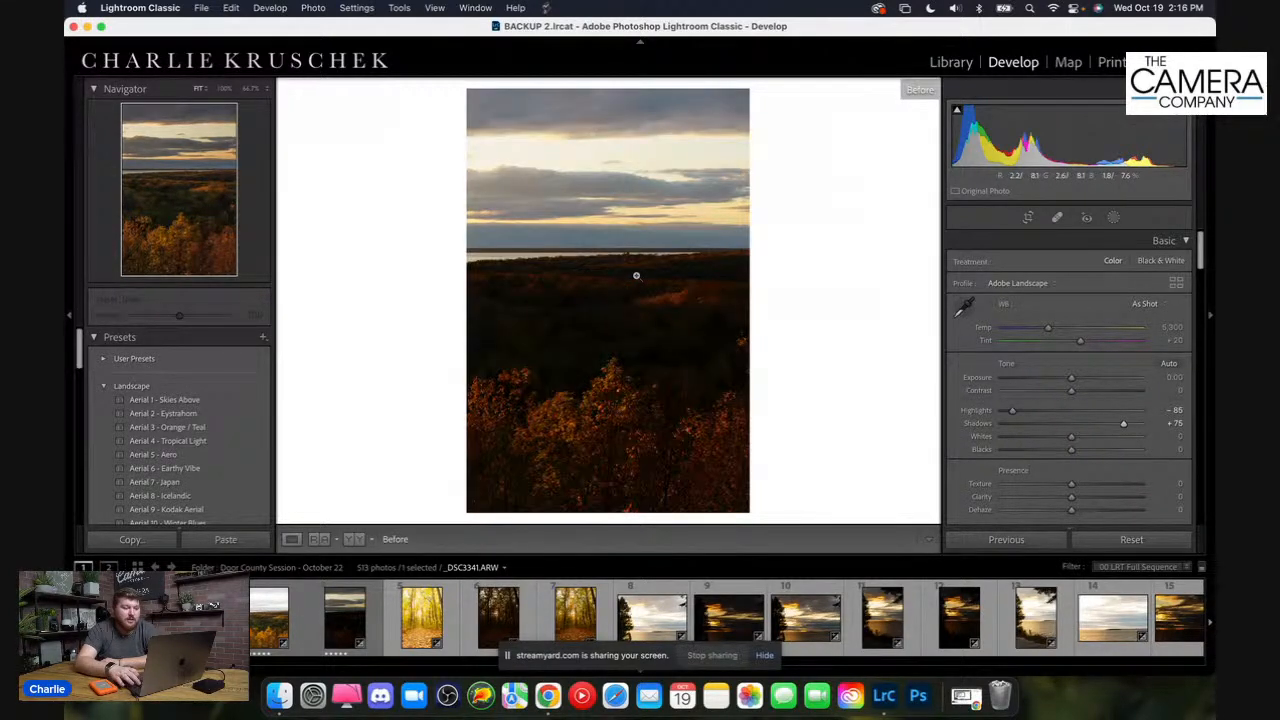
key(backslash)
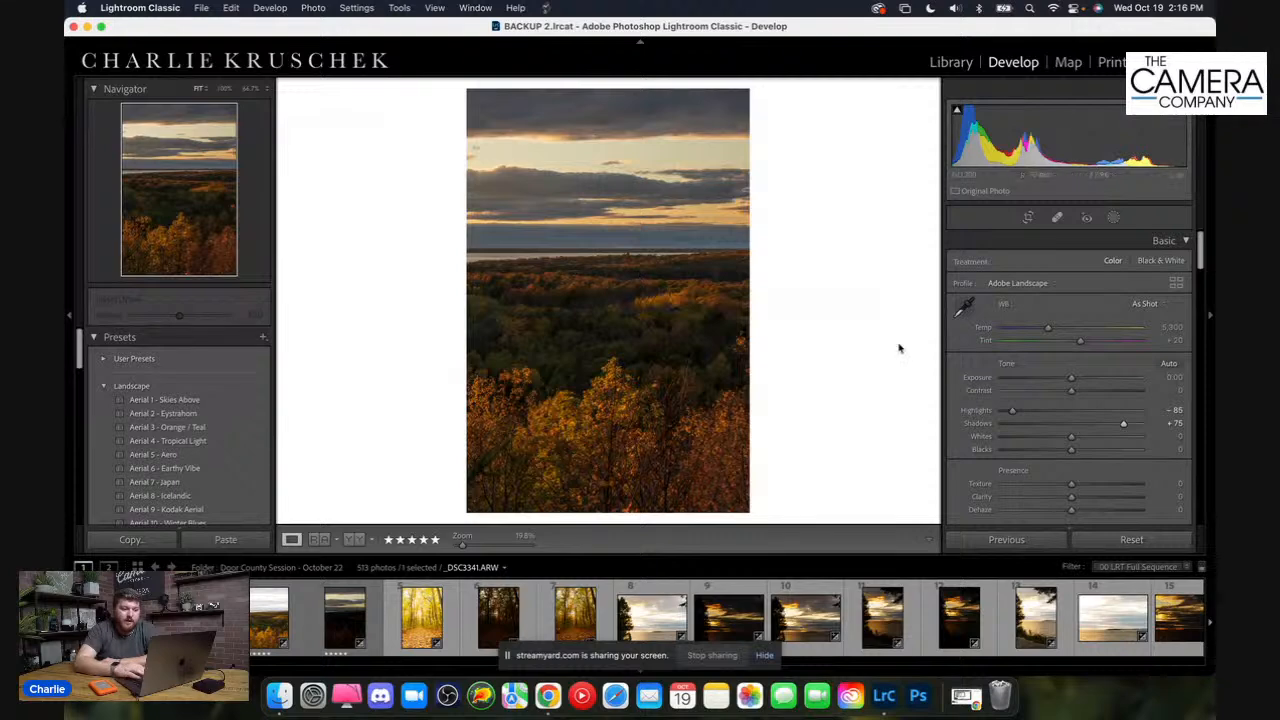
Rebalance the overlook photo's tones with exposure +0.70, whites -31, highlights -22 and shadows +53
click(1081, 380)
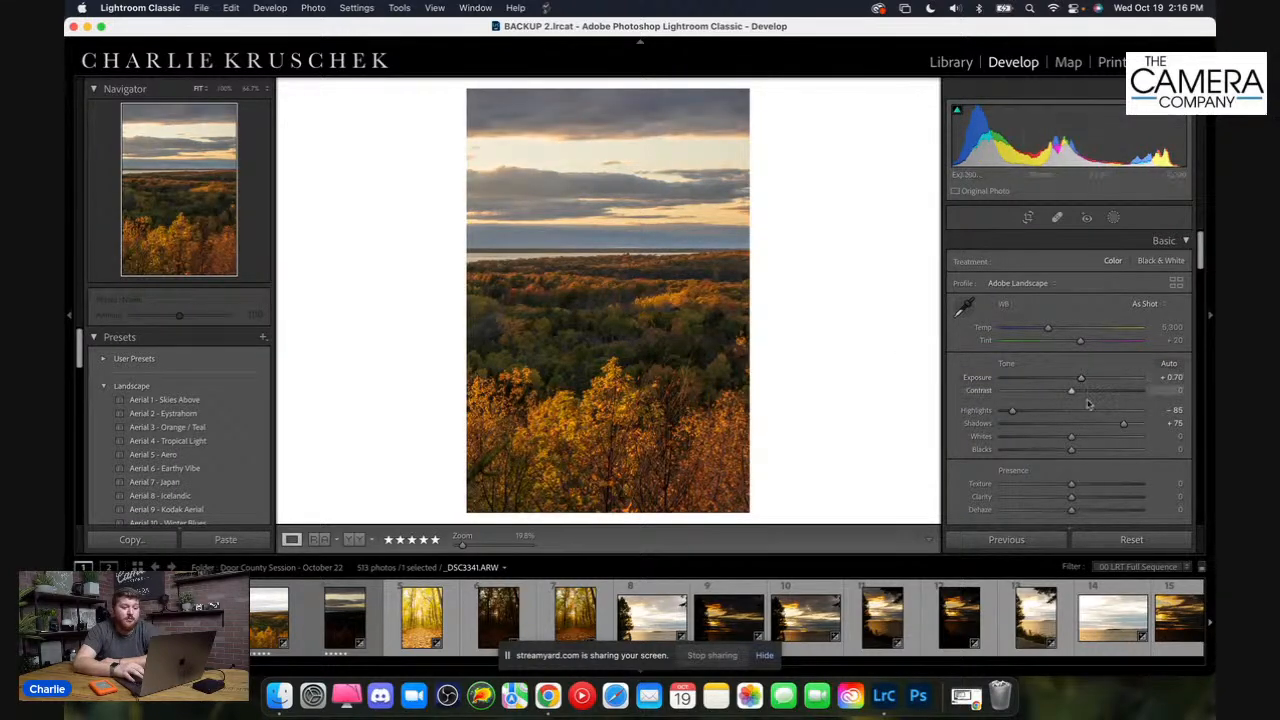
mouse_move(1071, 436)
mouse_down()
mouse_move(1051, 436)
mouse_move(1084, 437)
mouse_move(1051, 437)
mouse_up()
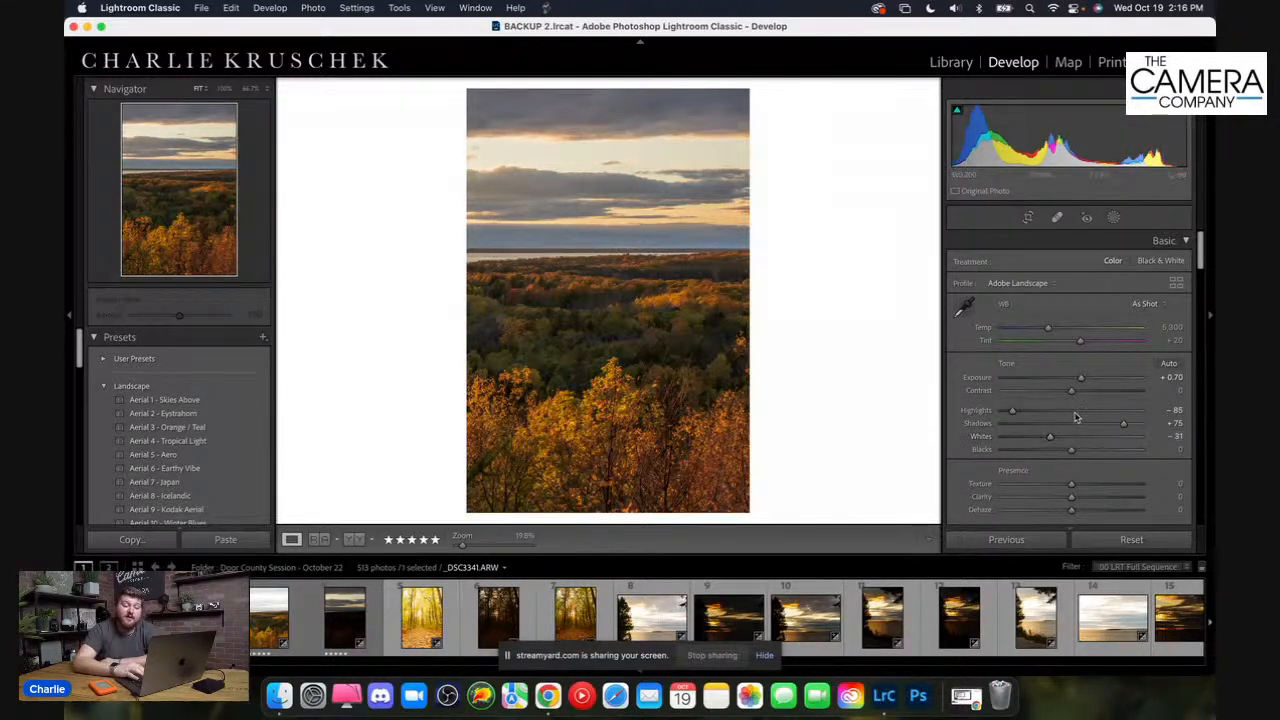
drag(1066, 410, 1108, 428)
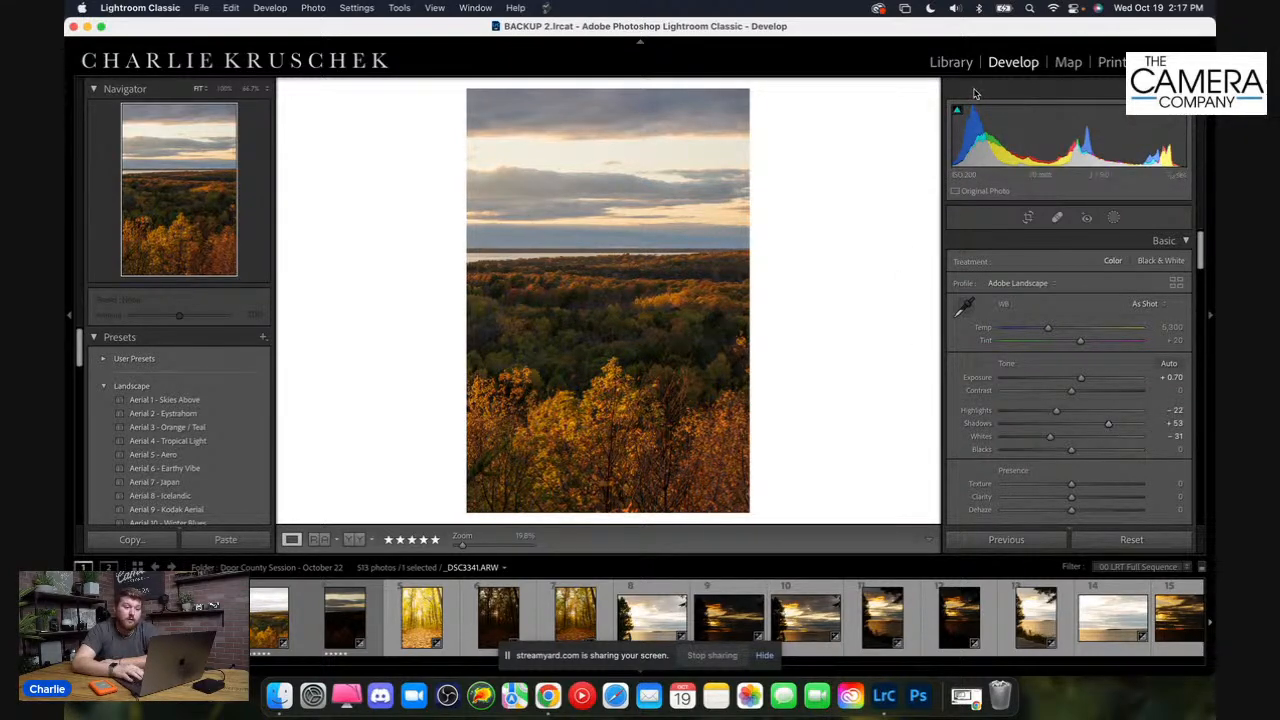
key(e)
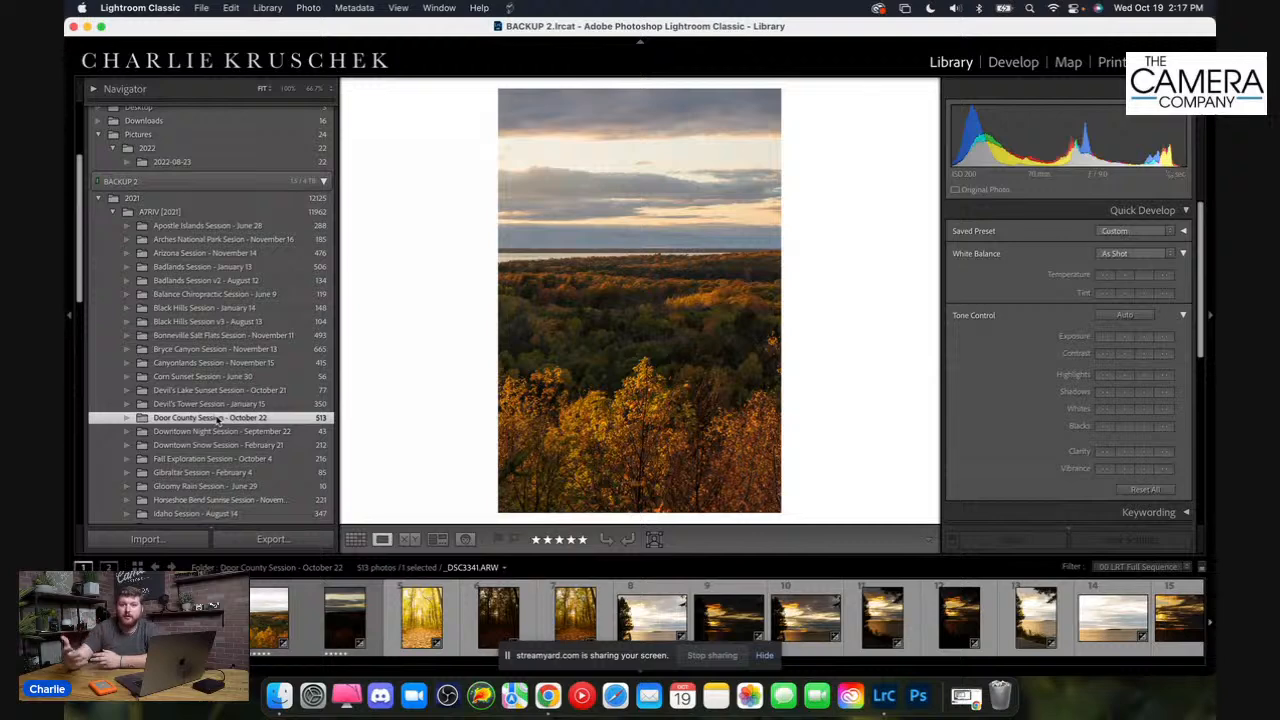
click(997, 62)
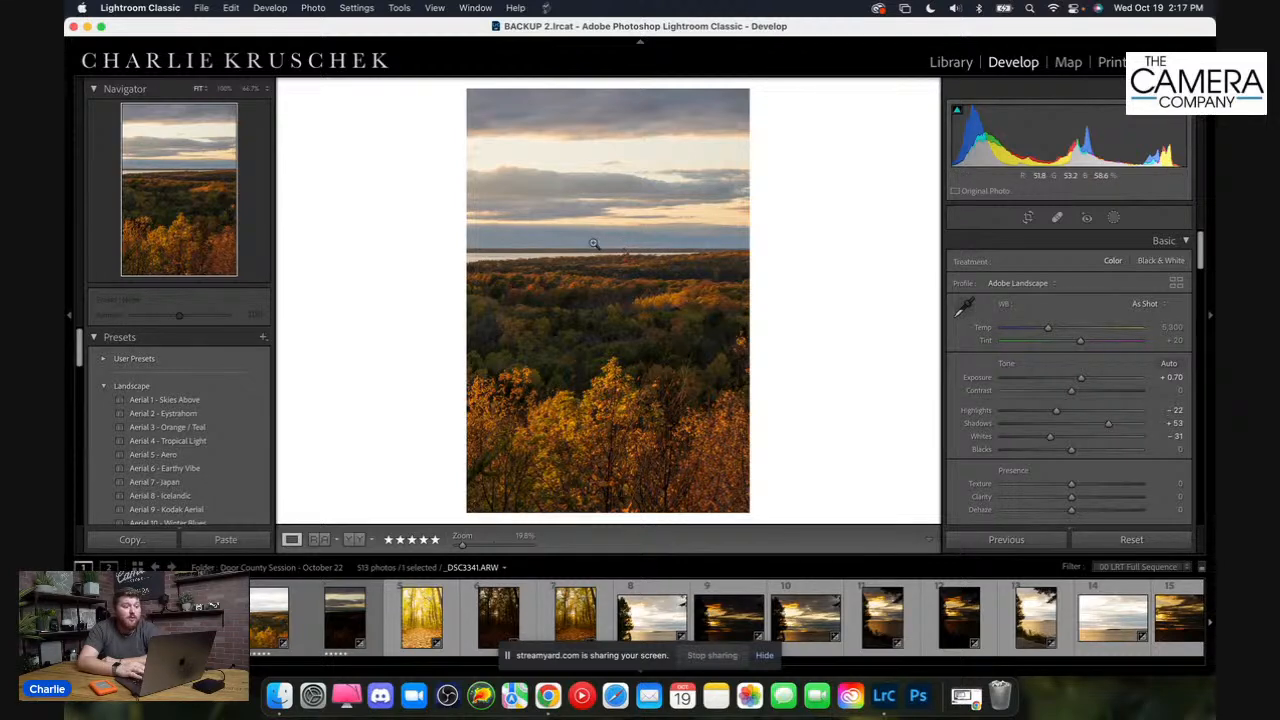
Warm the overlook photo to temperature 6,036 and tint +35, and set its exposure to +0.30
drag(1048, 327, 1089, 345)
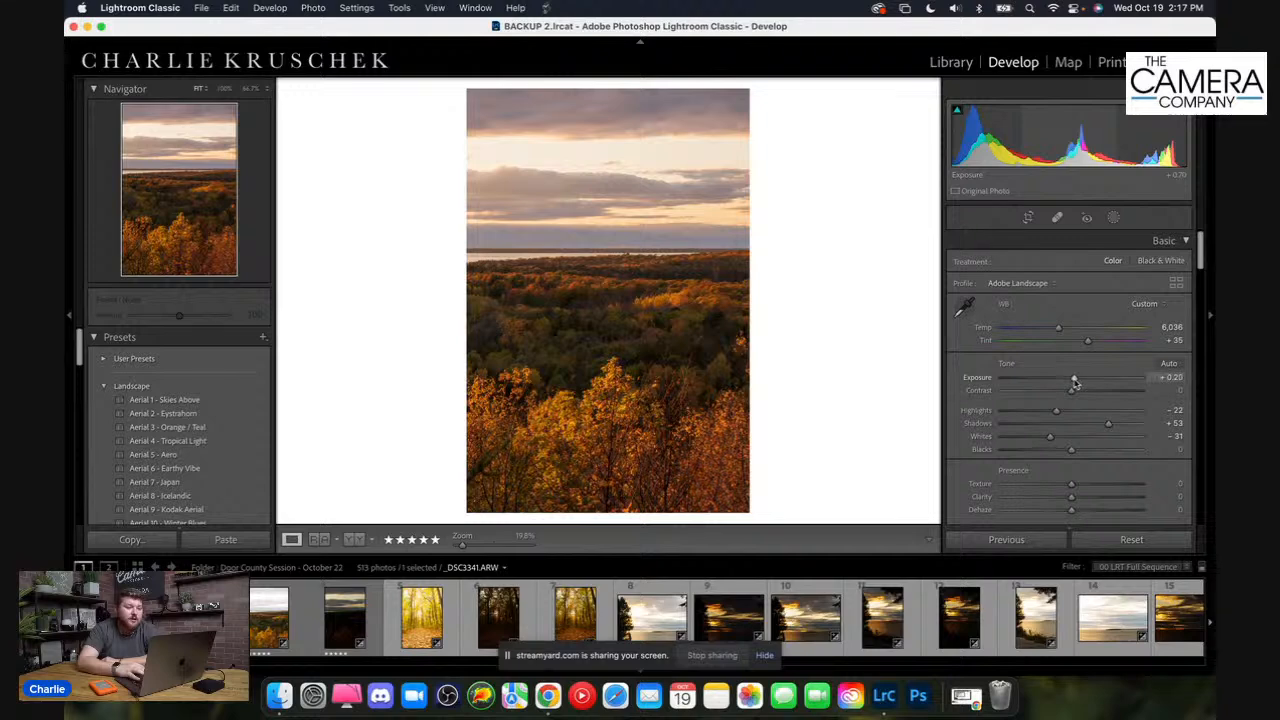
drag(1075, 383, 1077, 381)
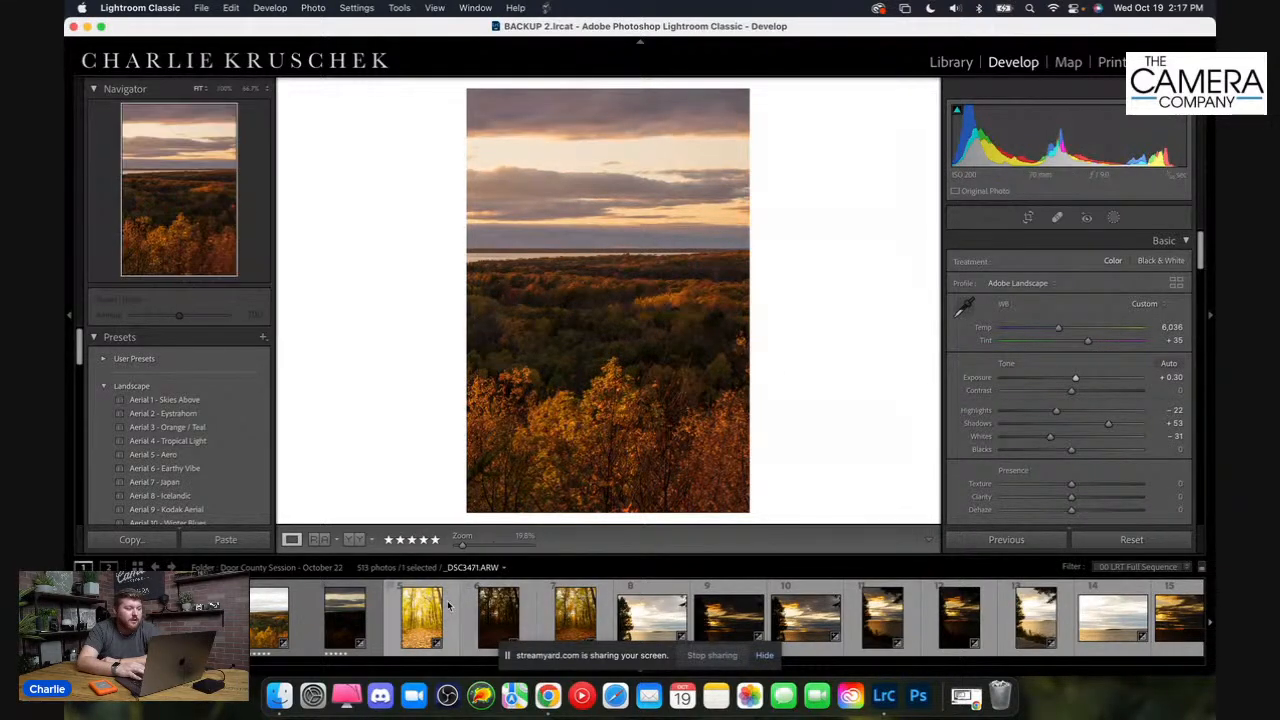
Open the leaf-covered forest path photo _DSC3469.ARW and set its profile to Adobe Landscape
click(428, 620)
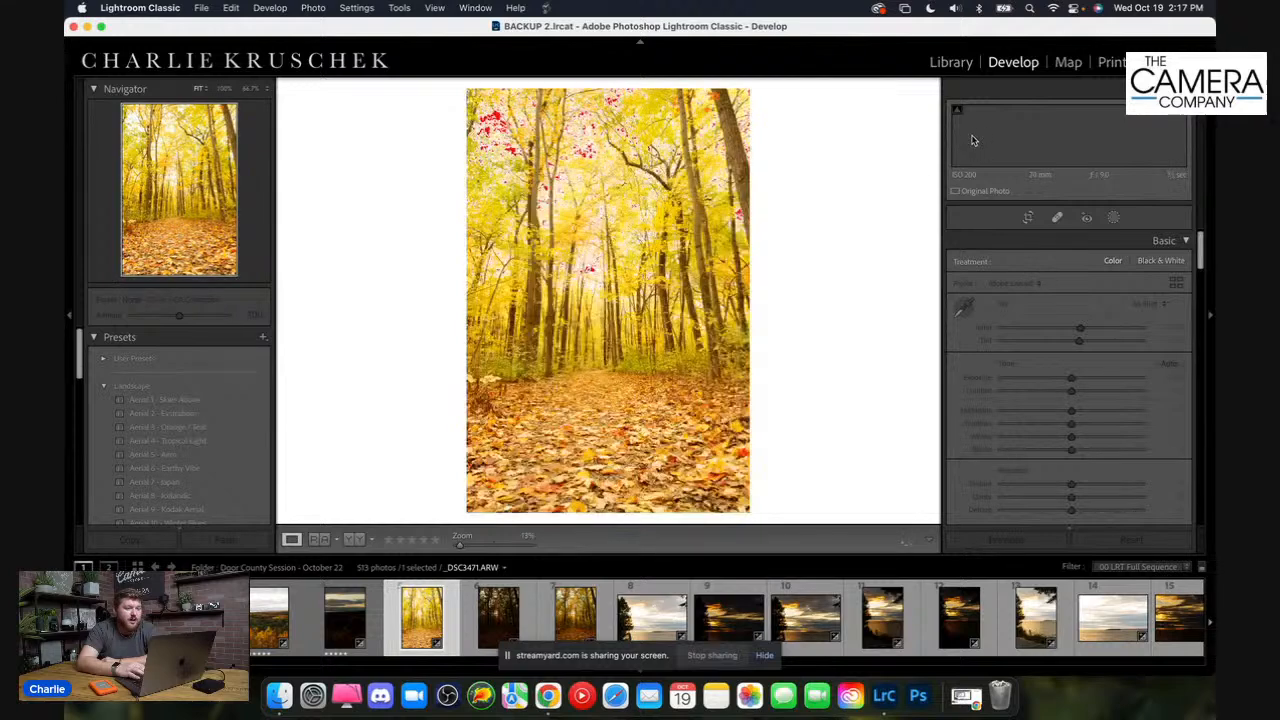
key(Right)
key(Right)
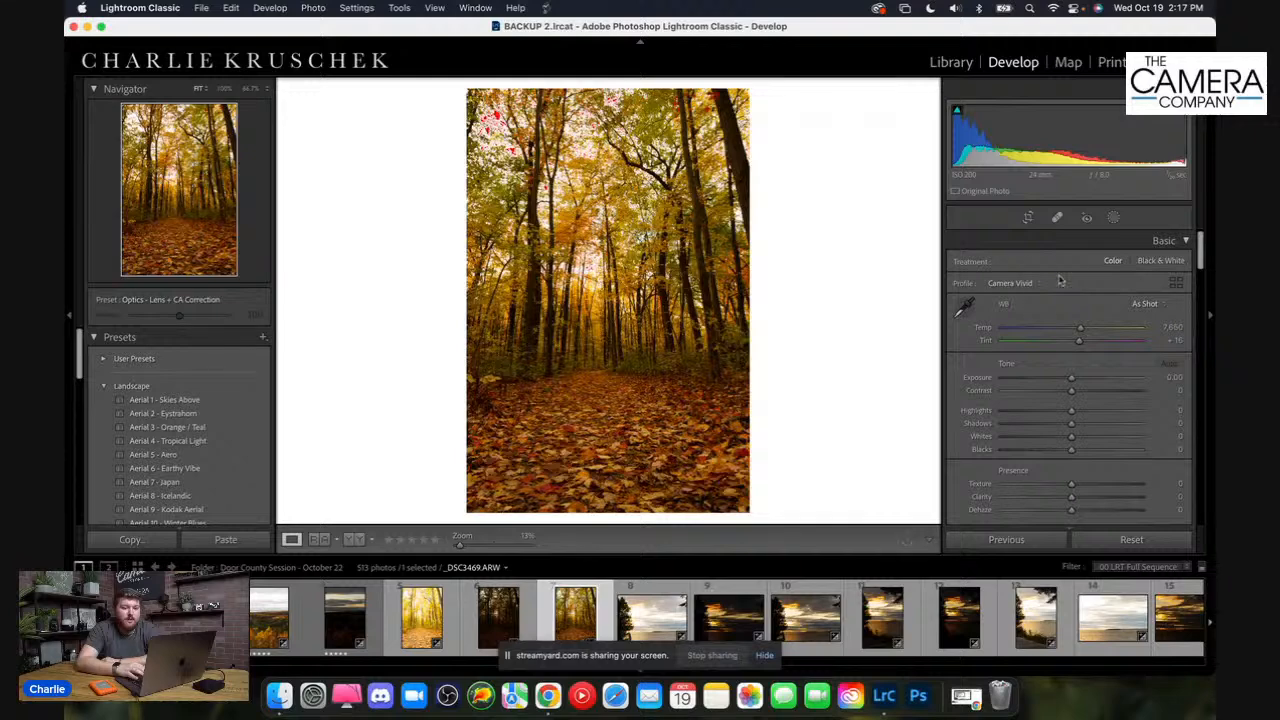
click(1030, 289)
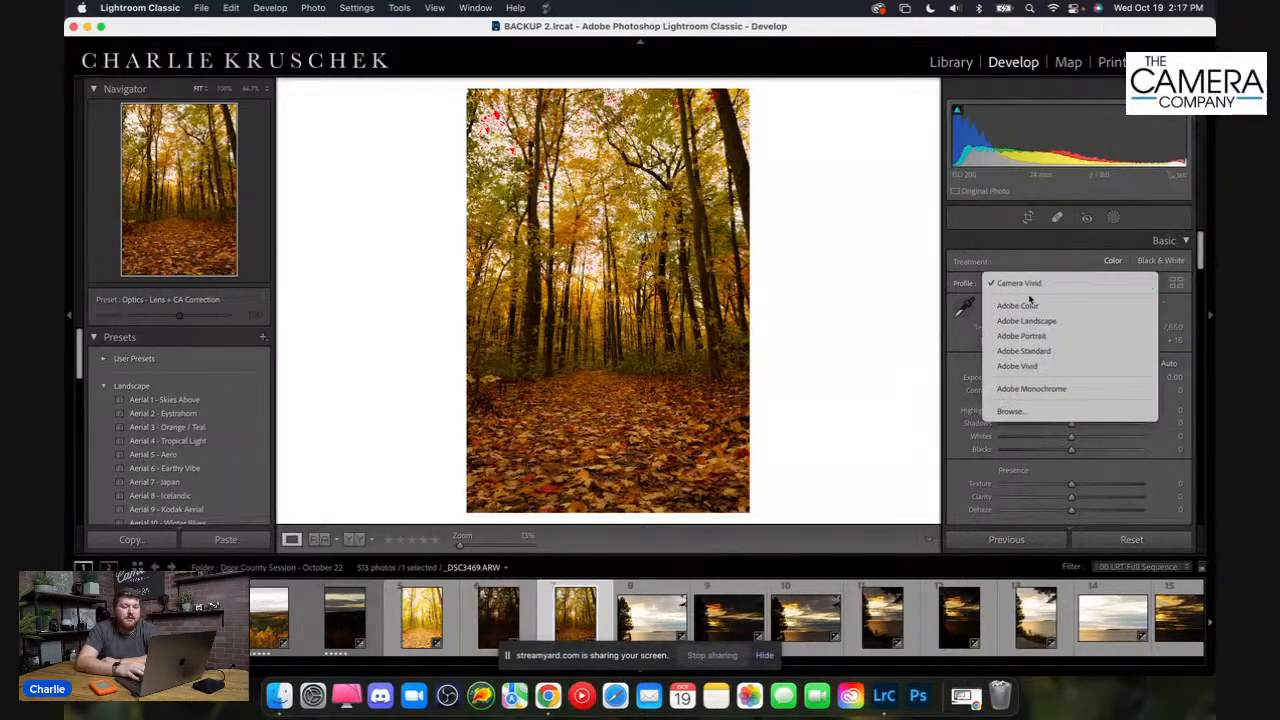
click(1025, 322)
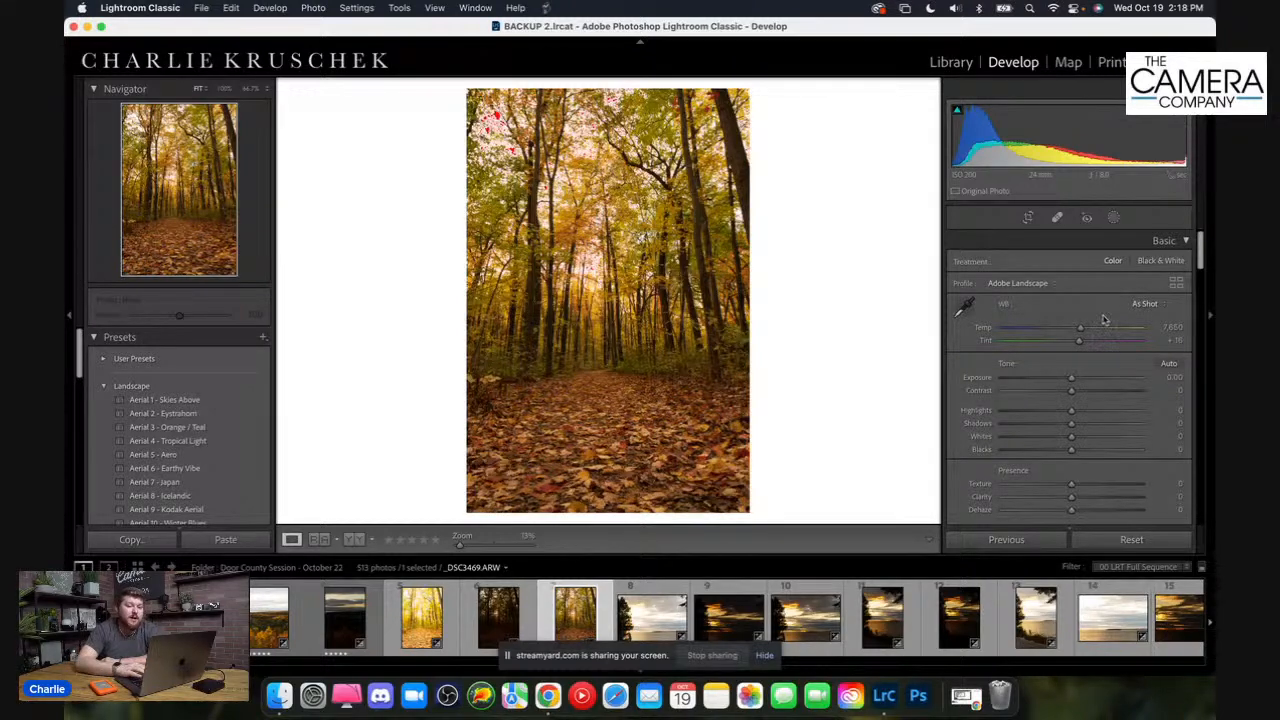
Cool the forest path photo to temperature 5,229 with tint +21, and set its highlights to -63
drag(1076, 332, 1063, 329)
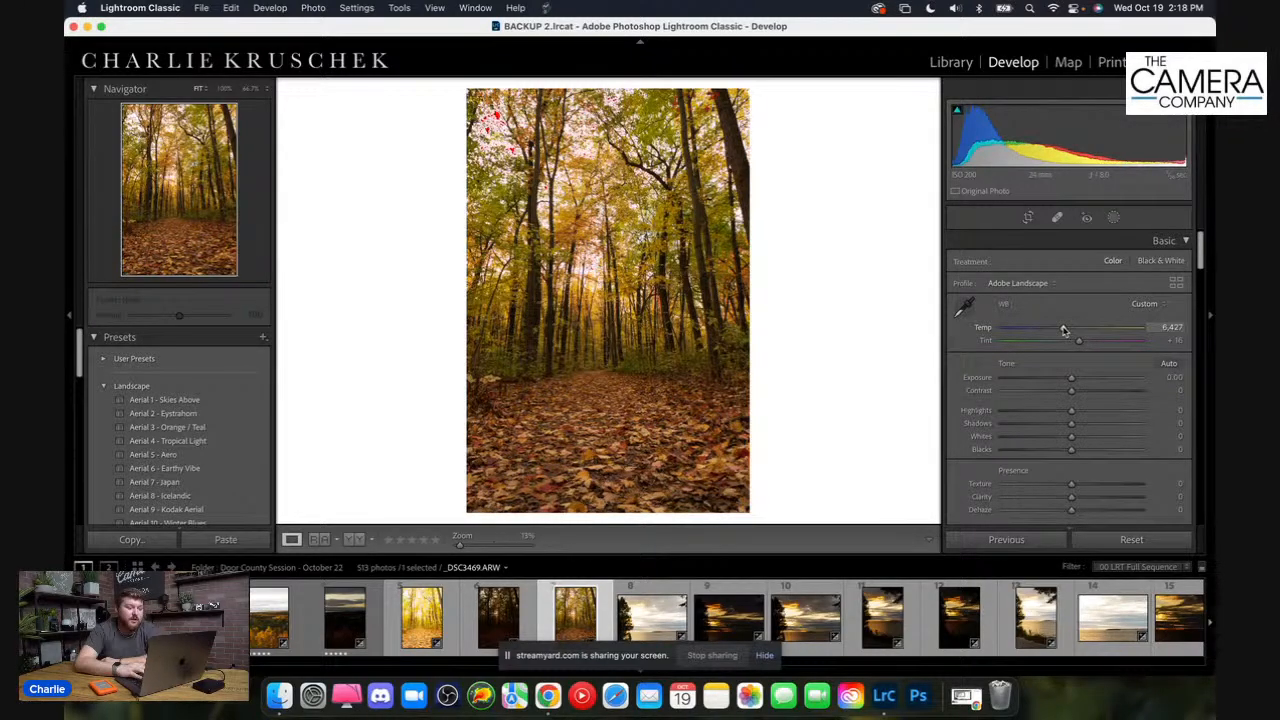
click(659, 298)
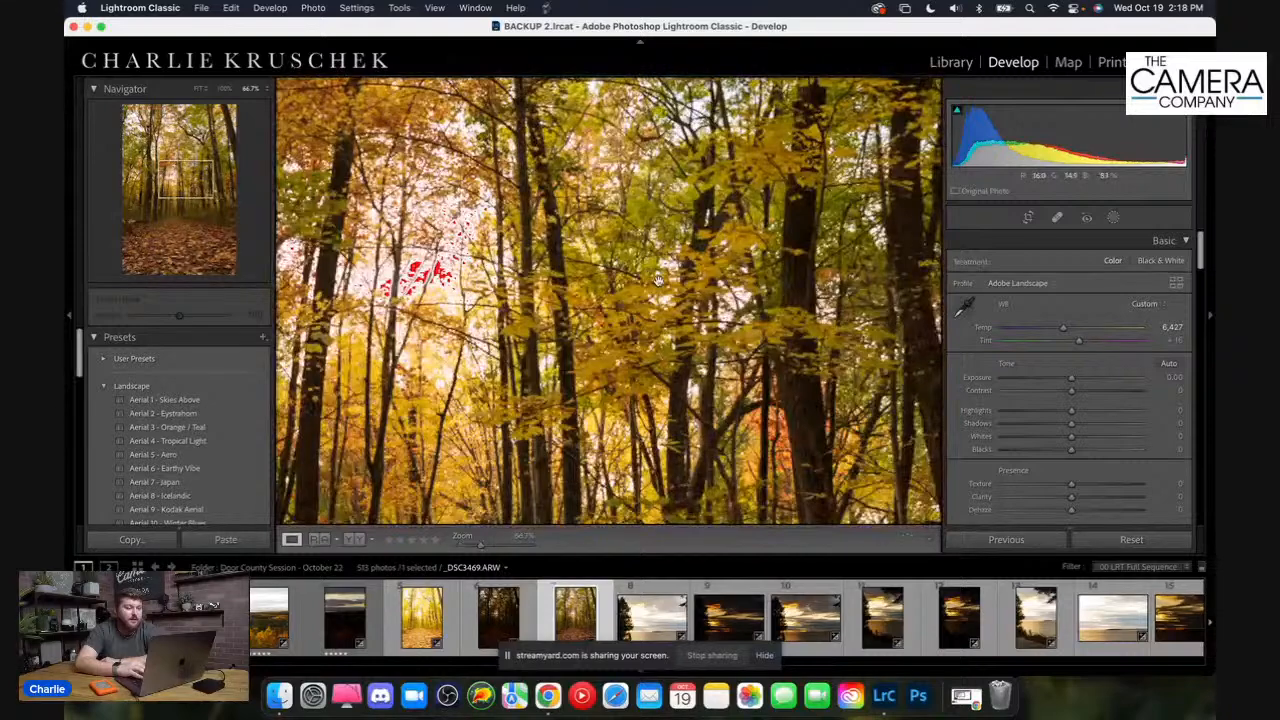
click(659, 282)
drag(1071, 410, 1029, 413)
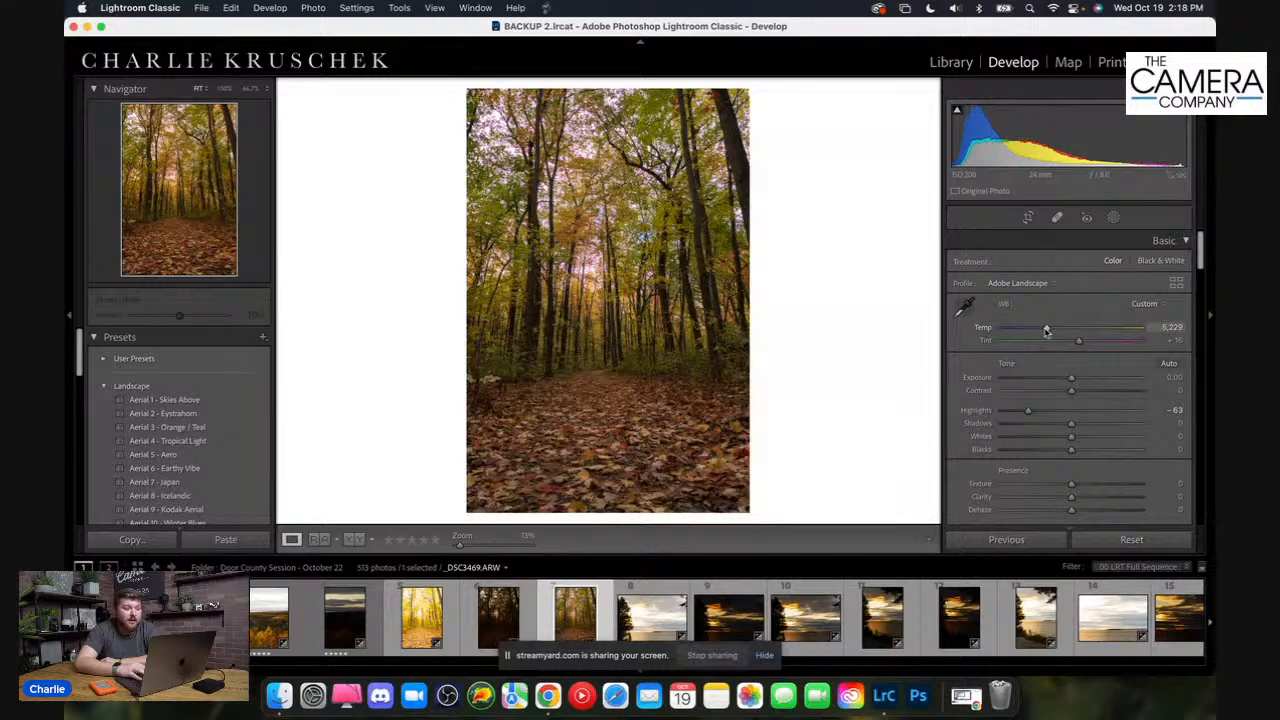
drag(1079, 341, 1082, 342)
Examine the trees and foliage in the forest path photo up close at 100% zoom
click(625, 297)
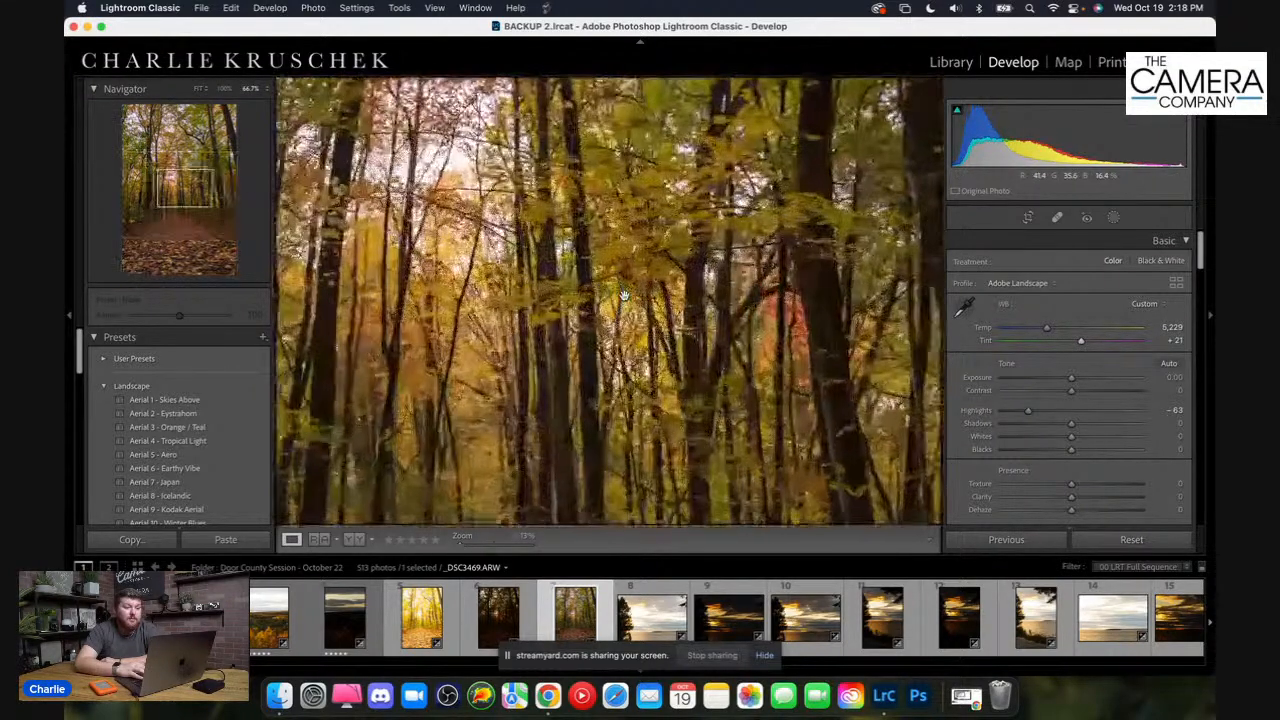
key(super+=)
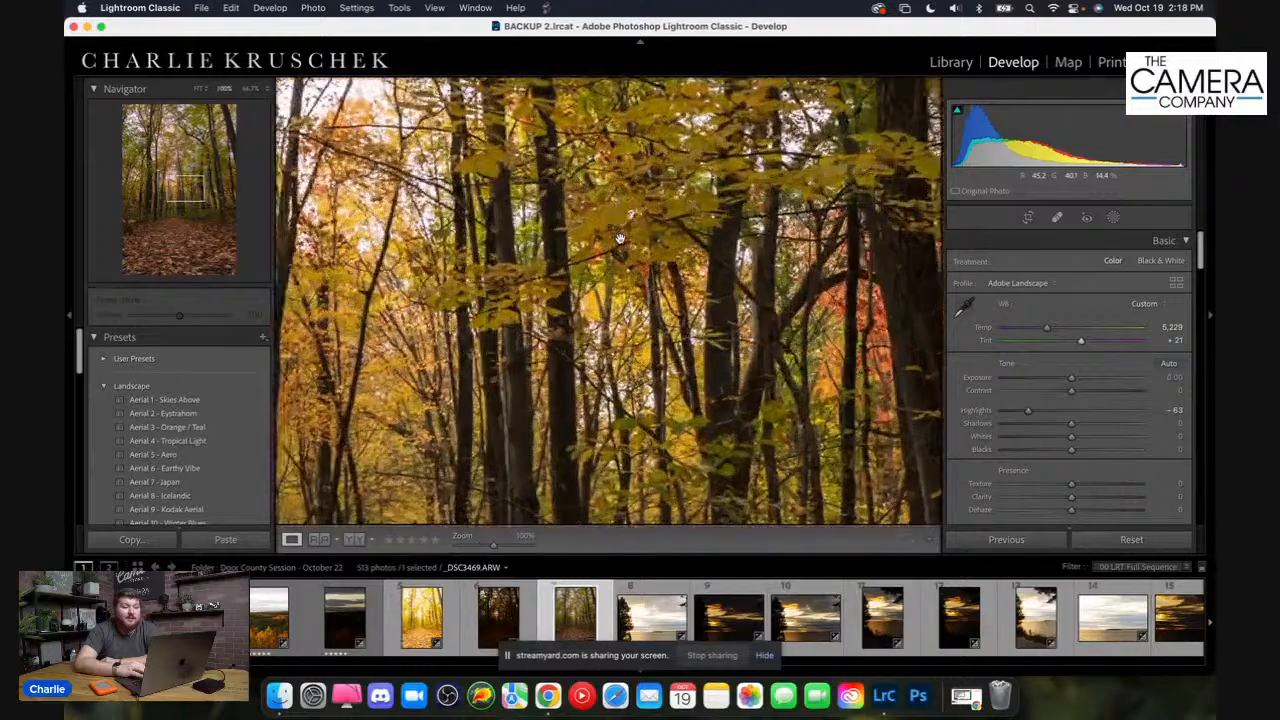
drag(620, 239, 679, 285)
drag(587, 274, 687, 281)
click(688, 283)
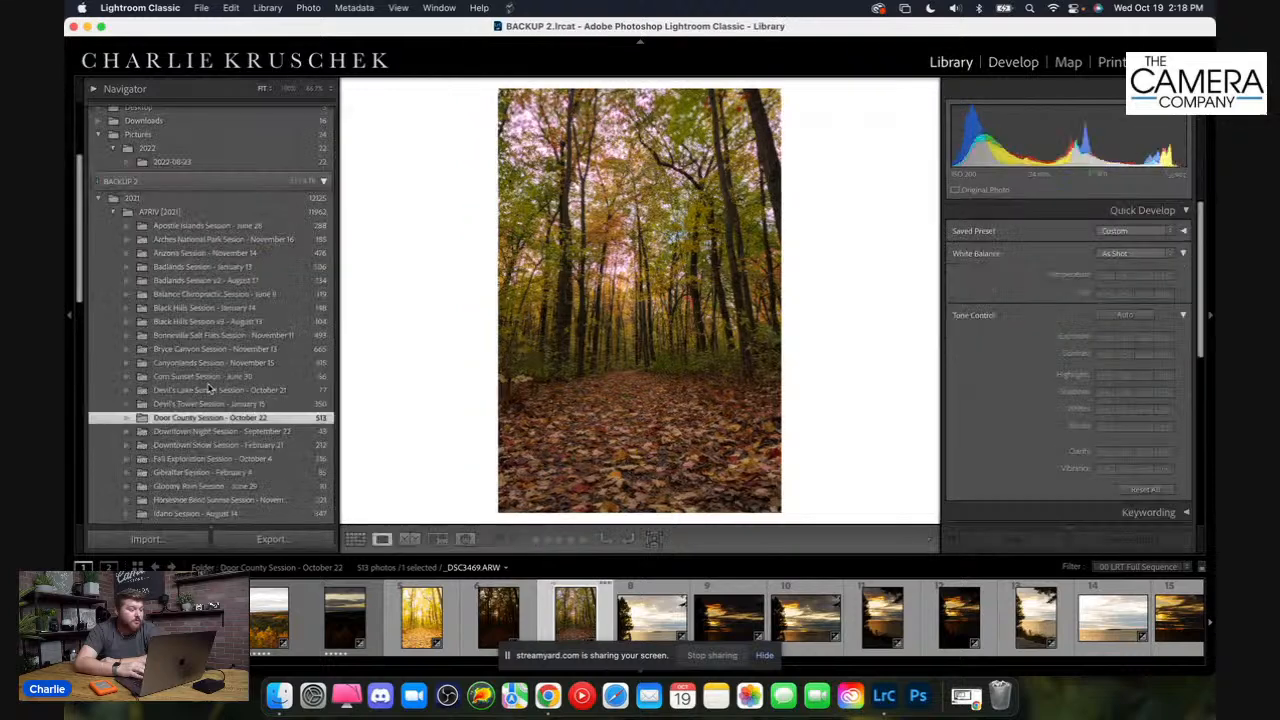
Open the red maple leaf photo _DSC1522.ARW from the Fall Exploration Session - October 4 folder for developing
click(195, 460)
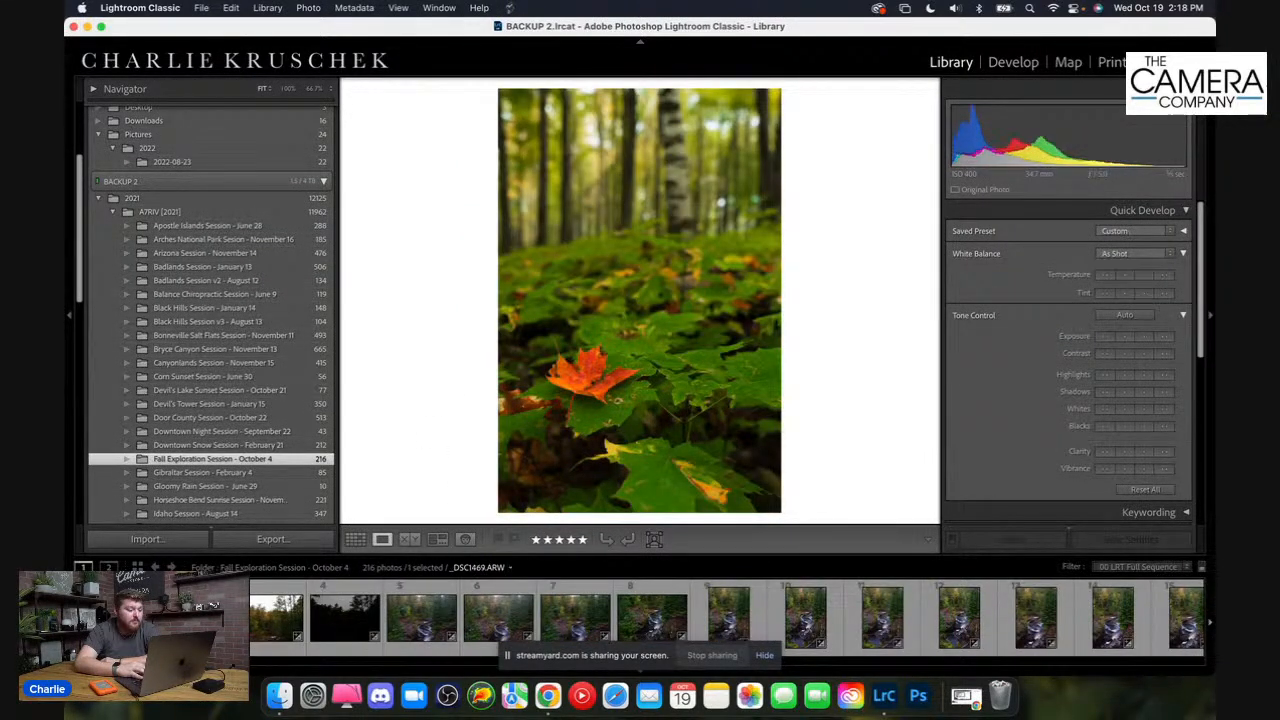
click(1013, 62)
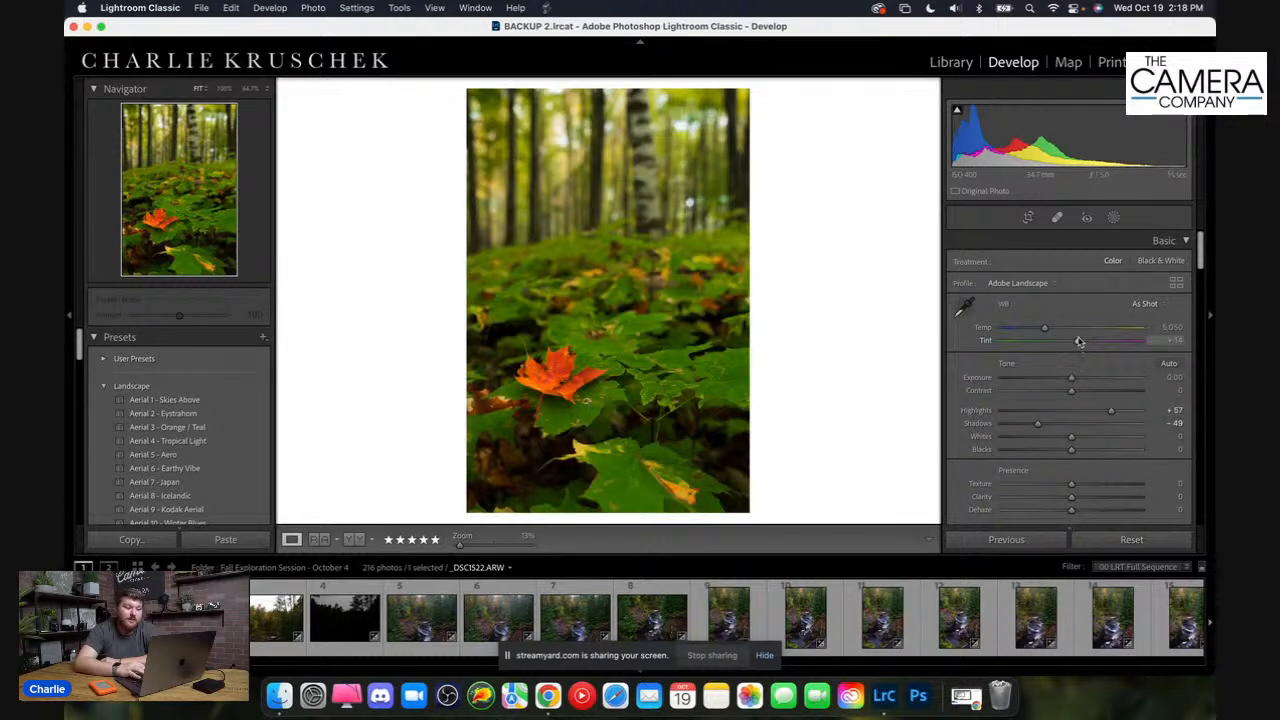
Try the Auto white balance on the red maple leaf photo and revert to As Shot
click(1148, 305)
click(1104, 305)
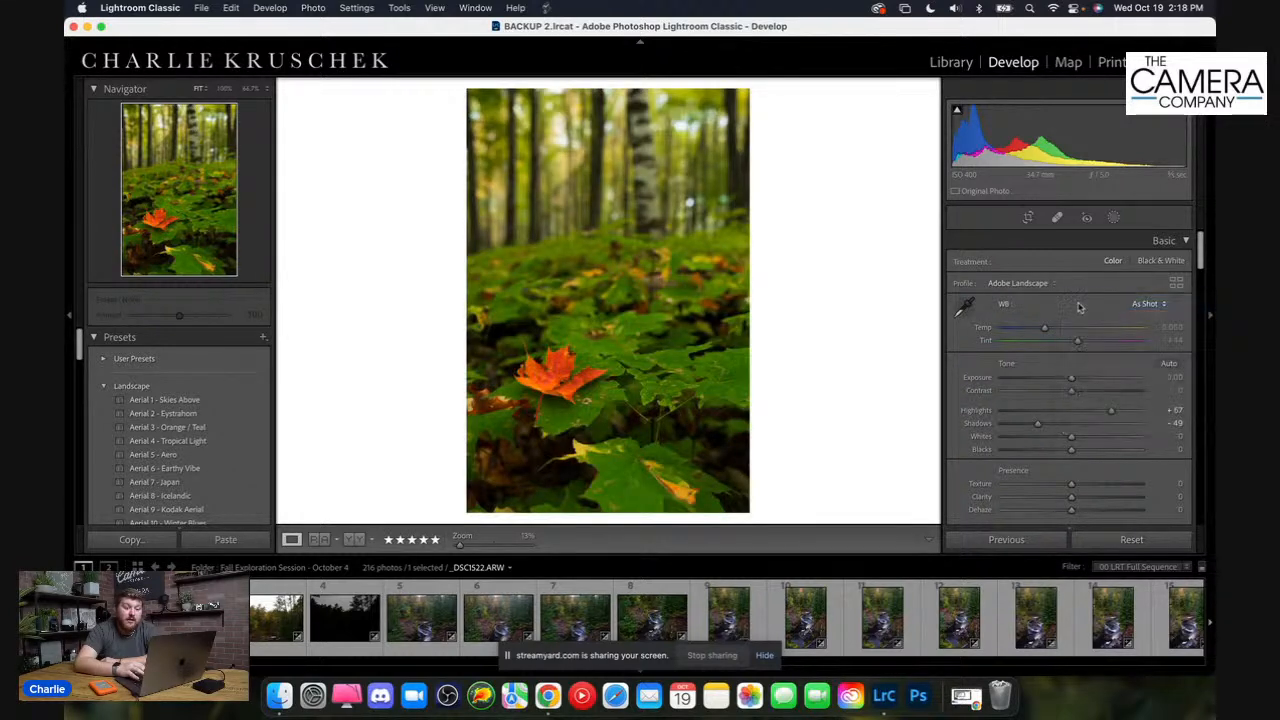
click(1148, 309)
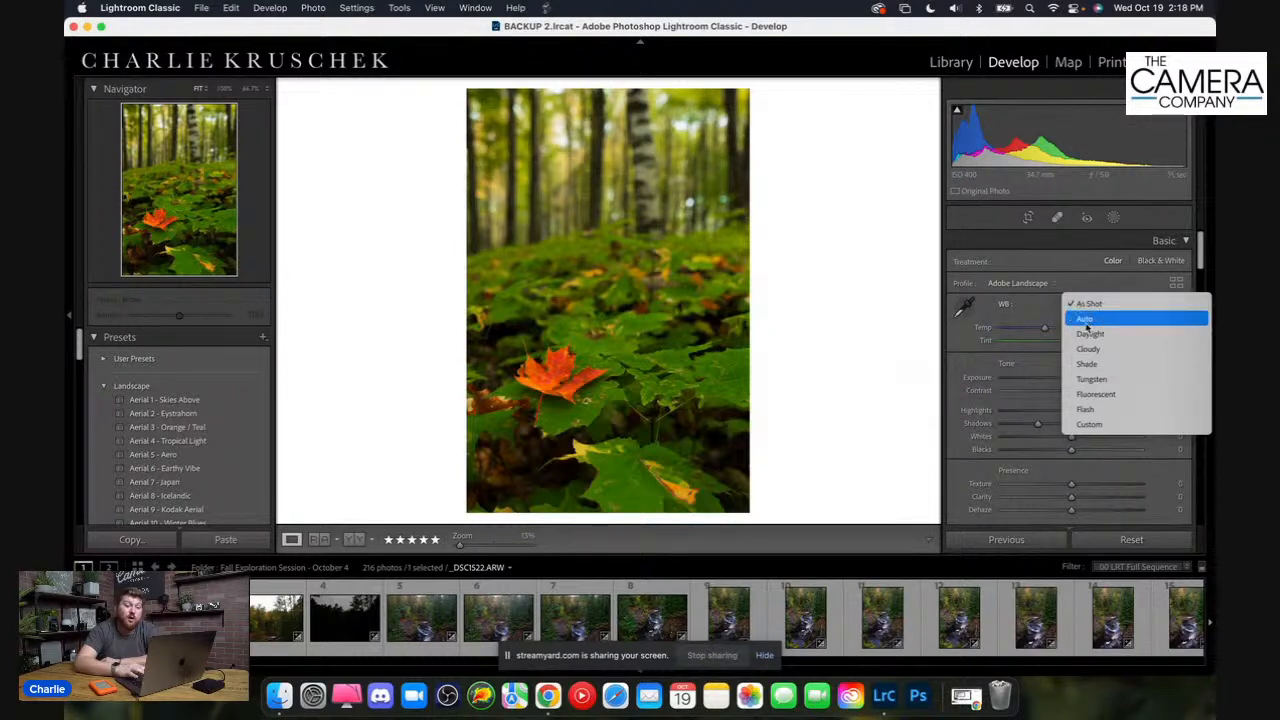
click(1085, 319)
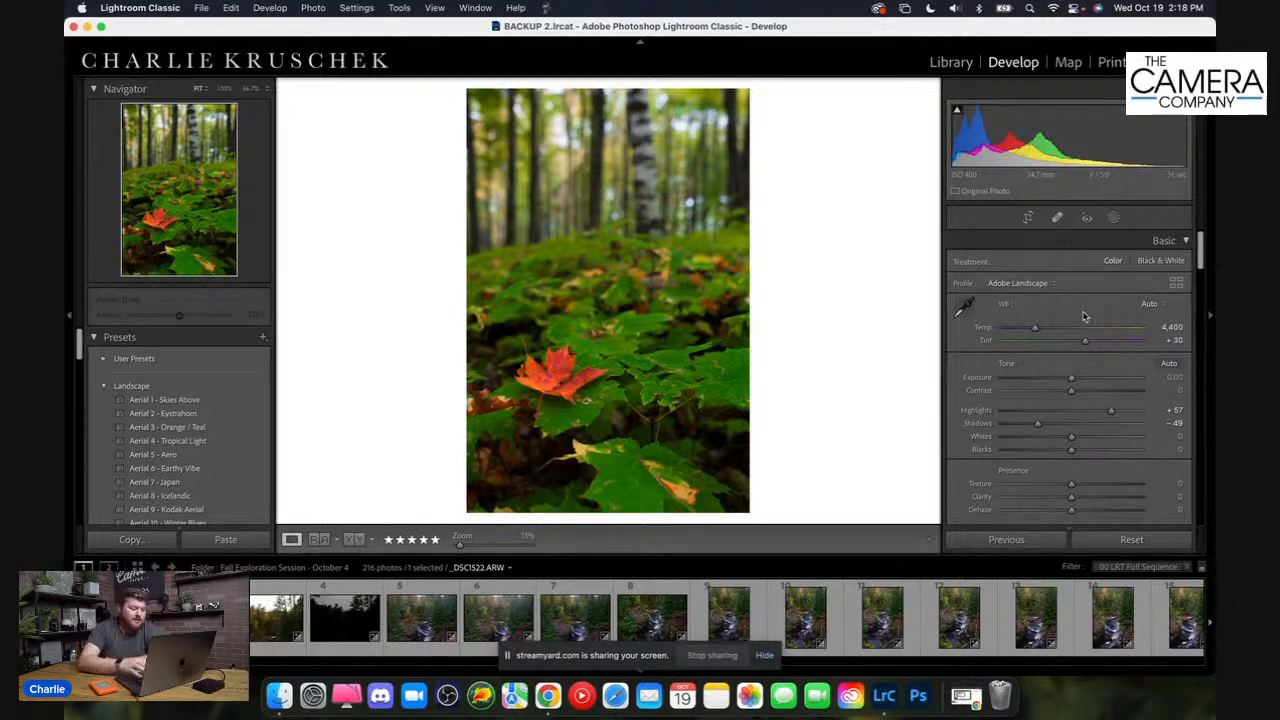
key(super+z)
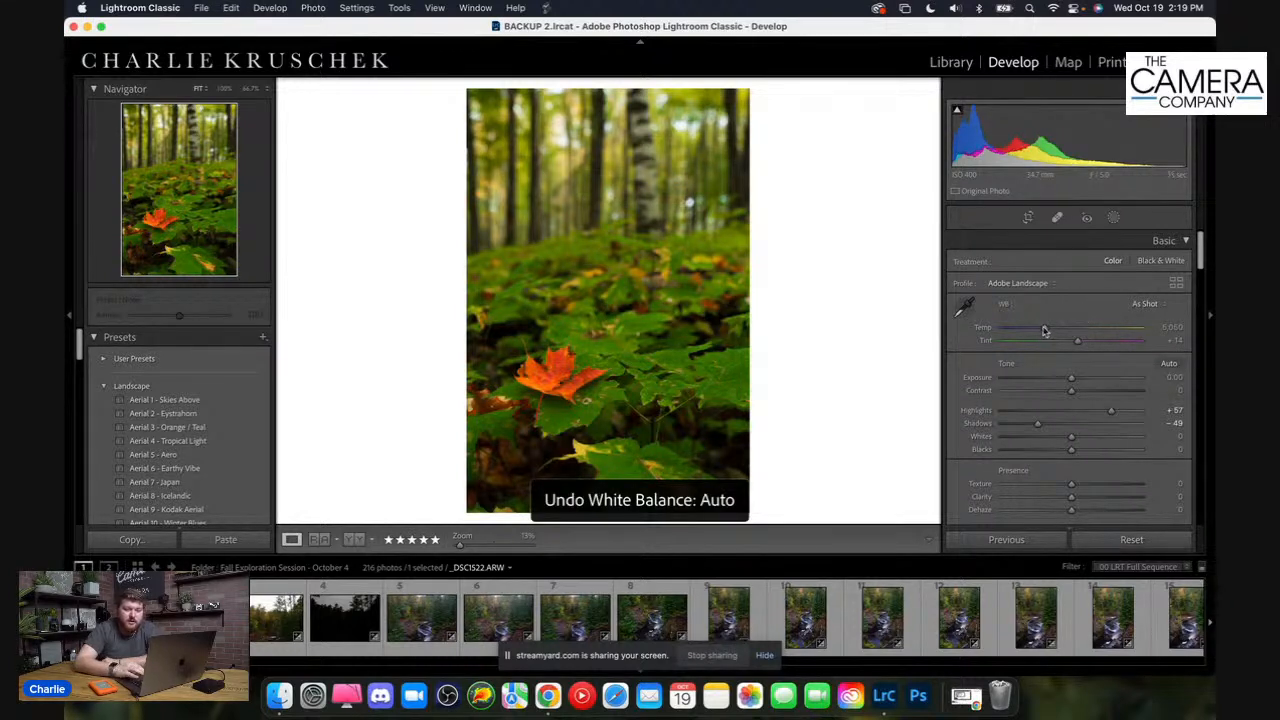
Apply Auto white balance to the maple leaf photo and fine-tune it to temperature 5,889 and tint +26
click(1150, 303)
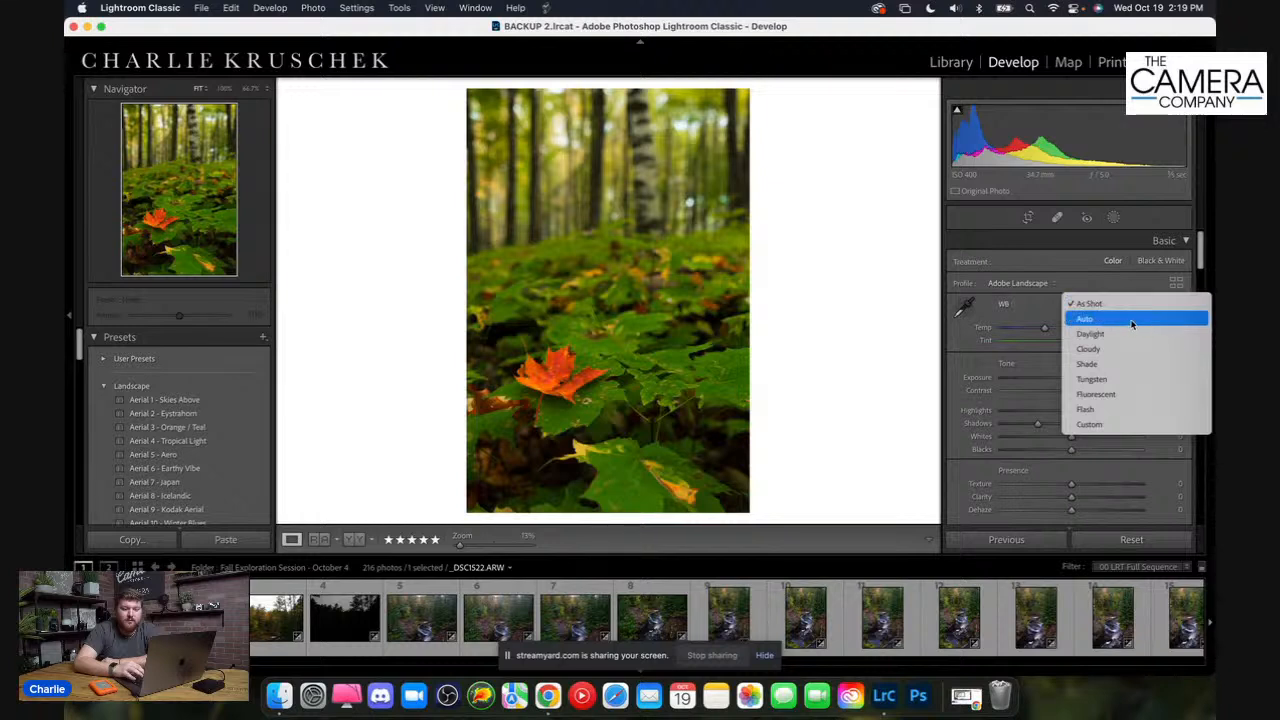
click(1133, 322)
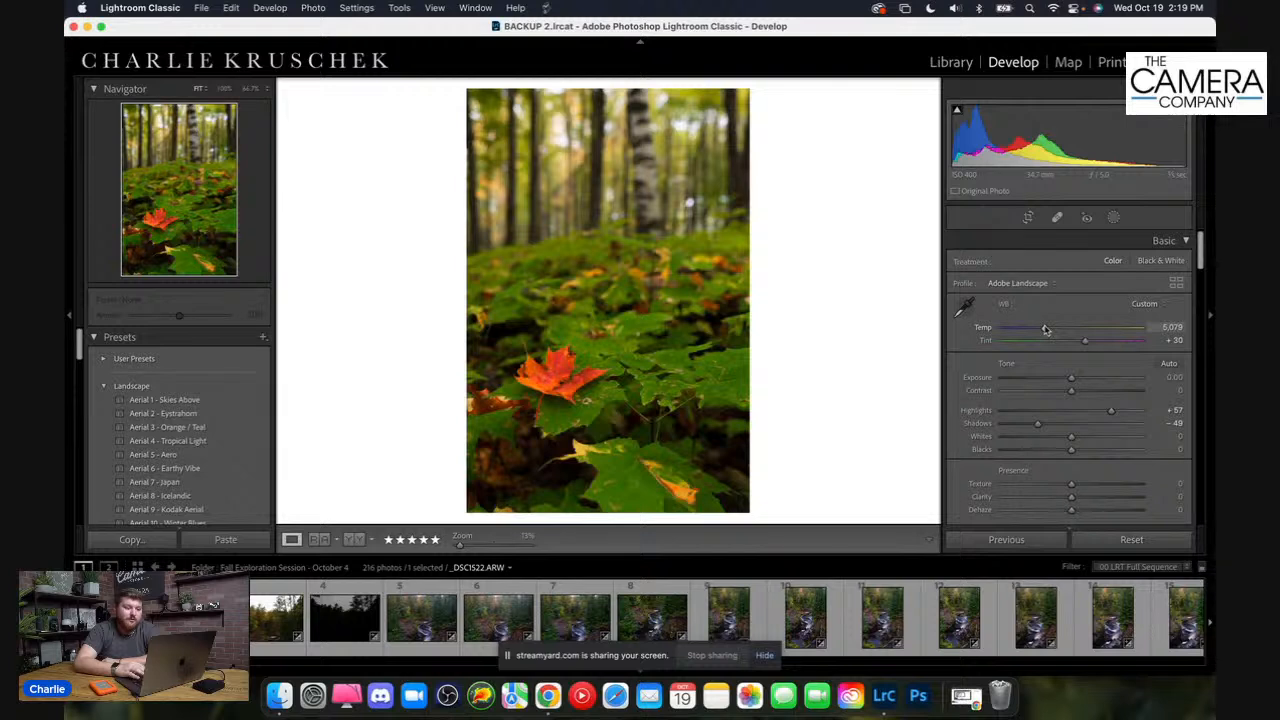
drag(1045, 330, 1076, 342)
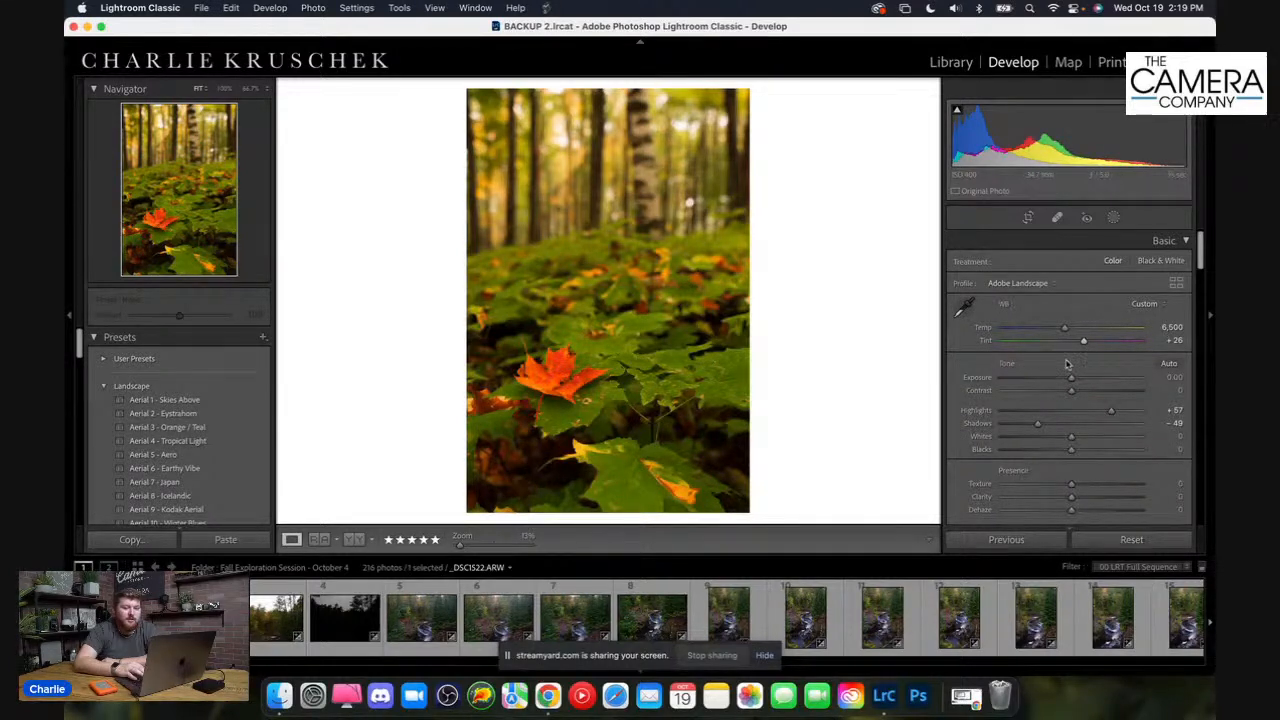
drag(1063, 329, 1044, 332)
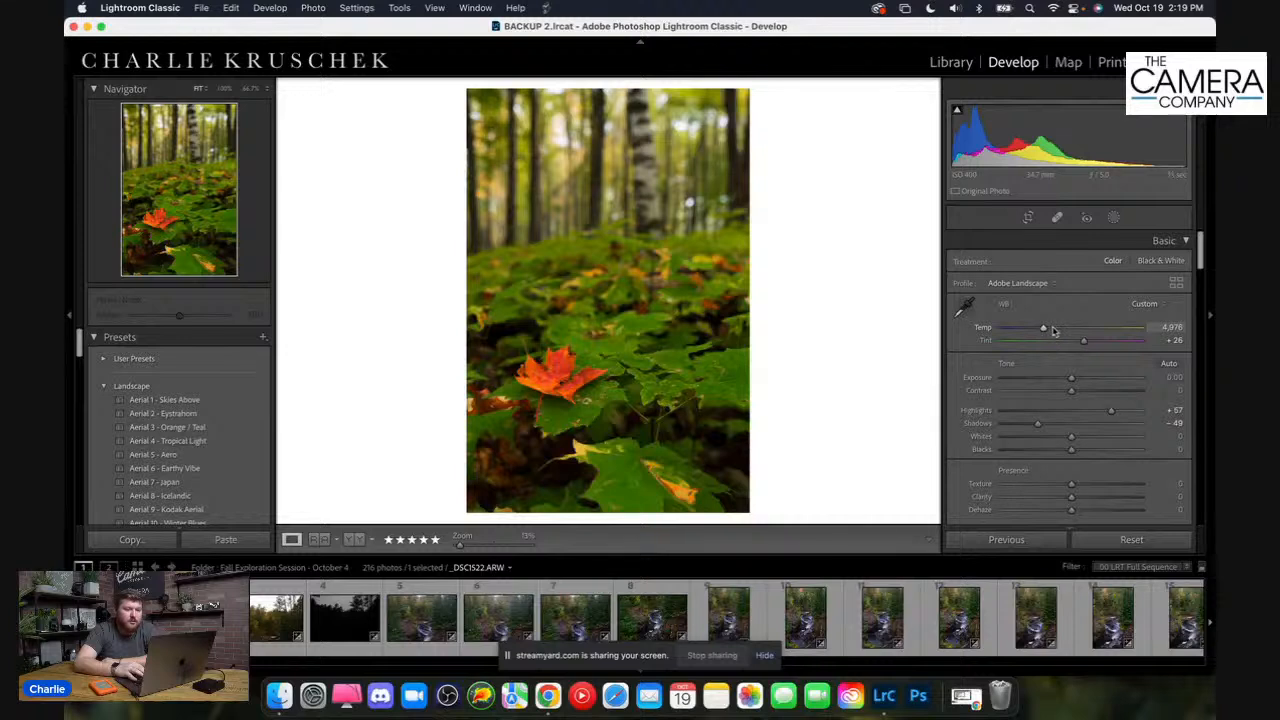
click(1057, 331)
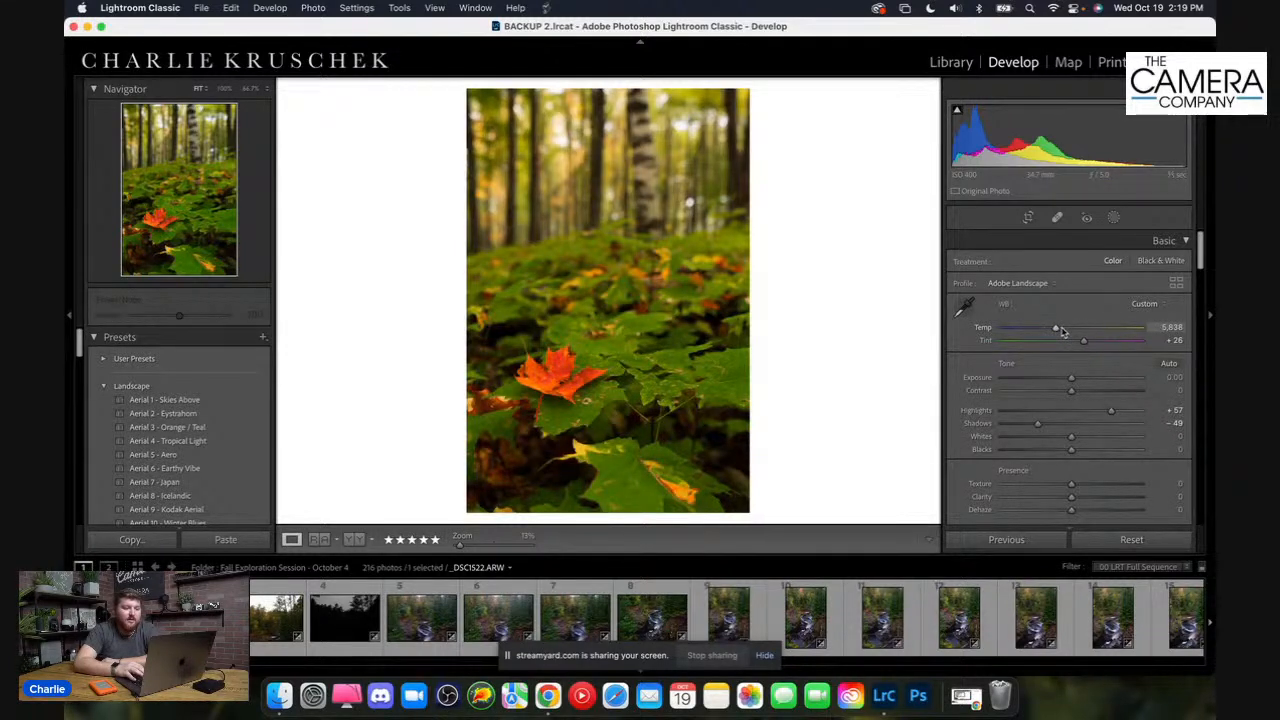
drag(1057, 331, 1058, 331)
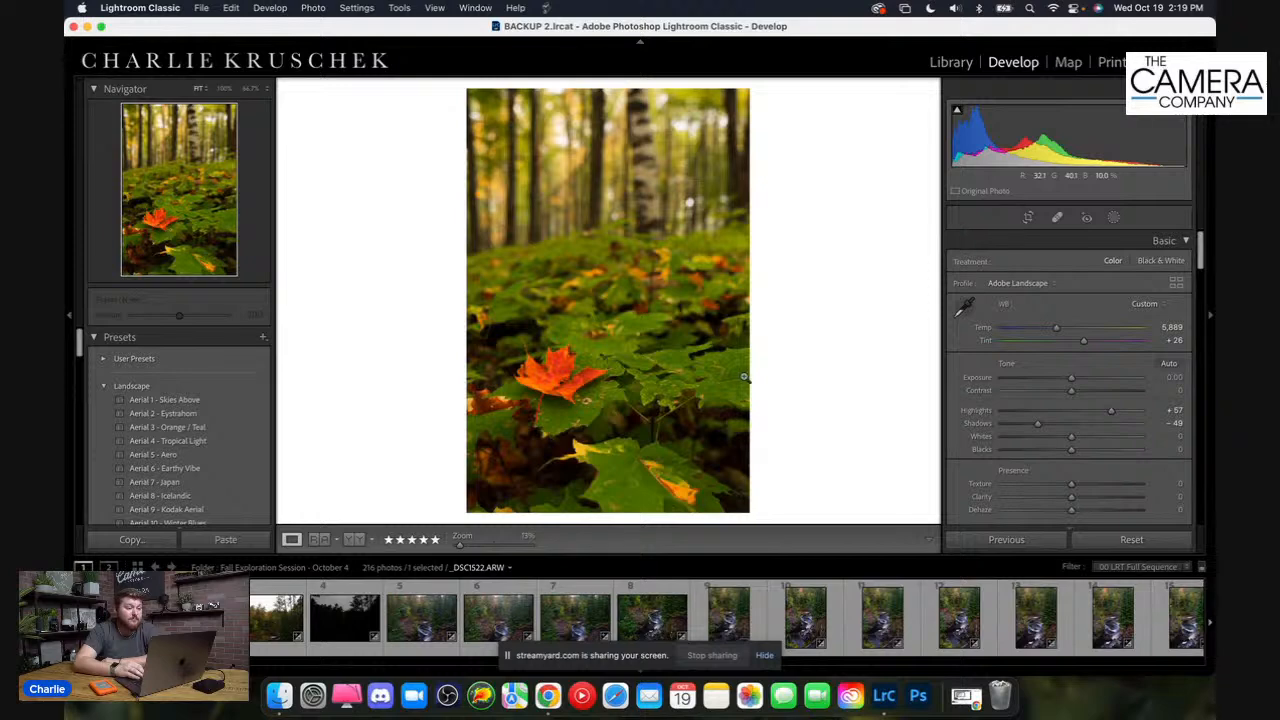
Crop the maple leaf photo to 4 x 5 / 8 x 10, placing the red leaf near the lower-left thirds intersection
click(1028, 217)
click(1131, 264)
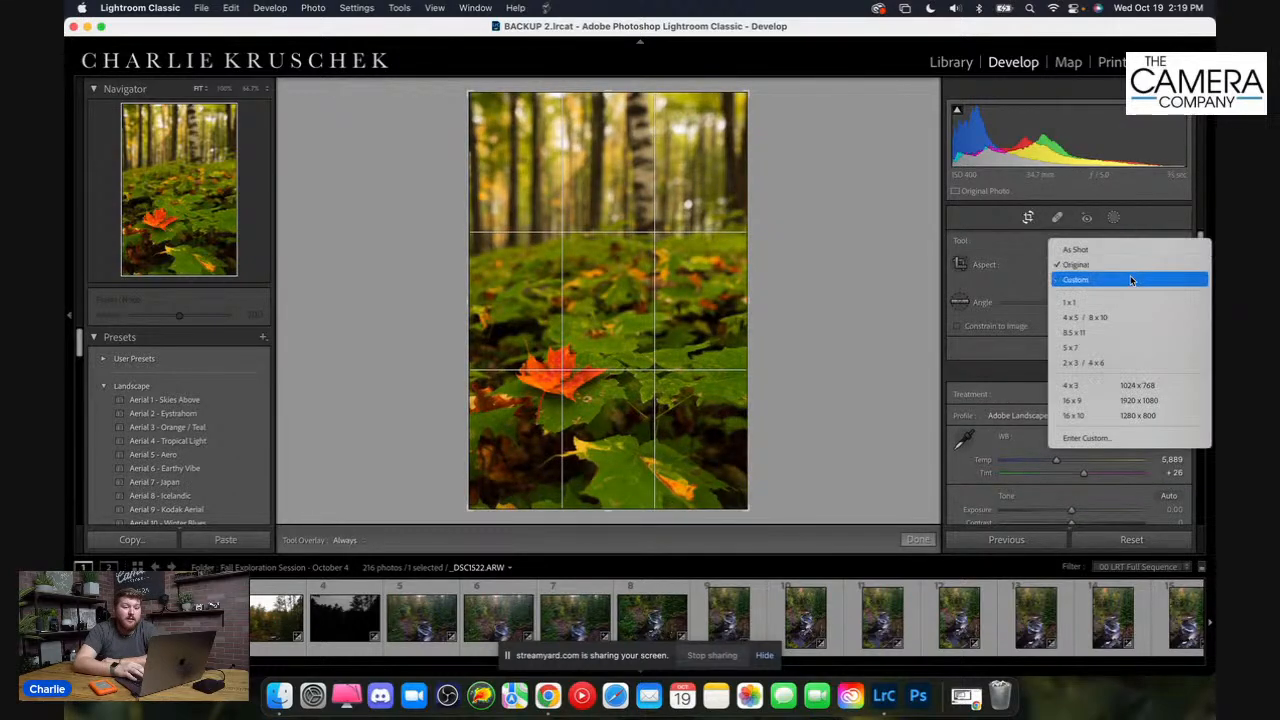
click(1110, 318)
drag(600, 336, 594, 301)
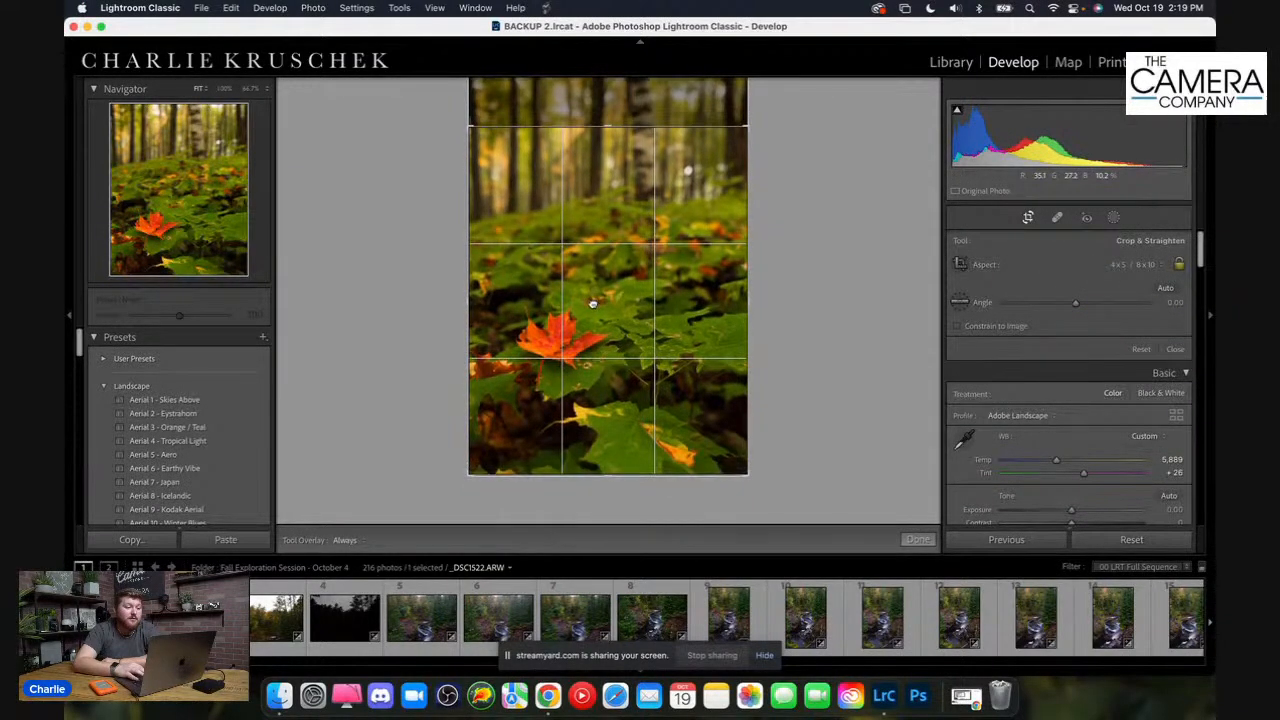
drag(652, 343, 654, 356)
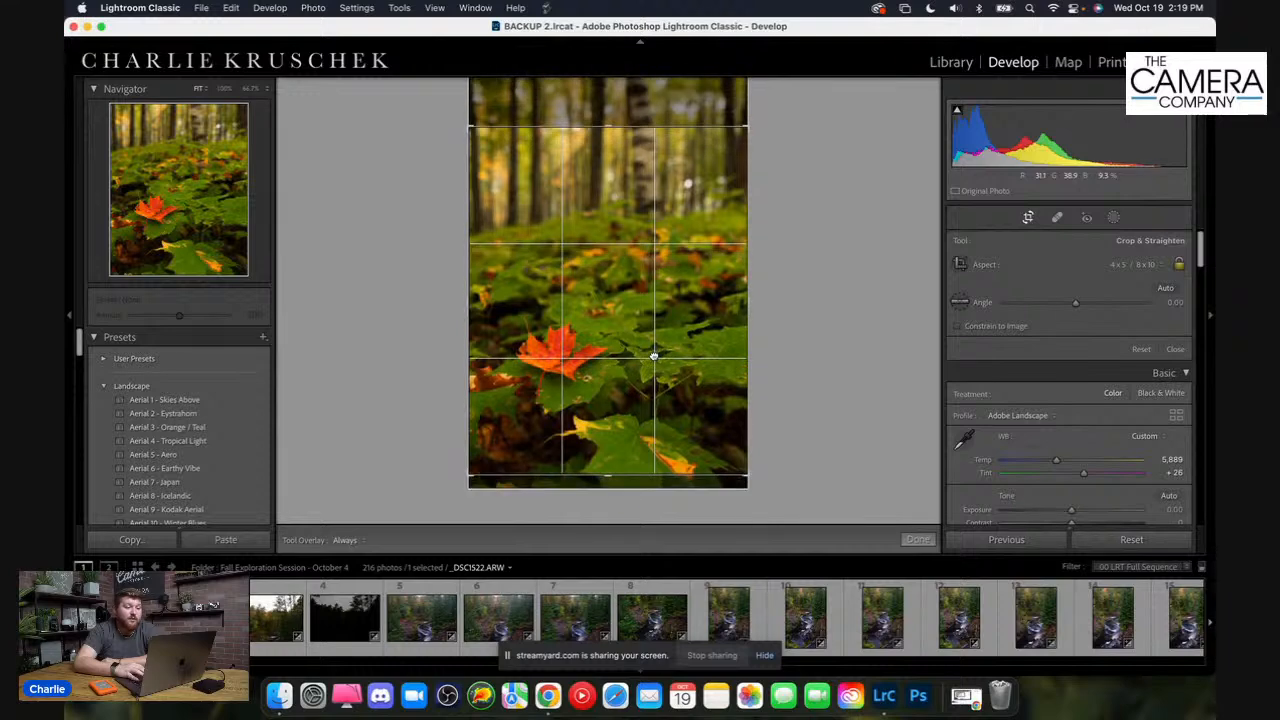
drag(701, 400, 694, 386)
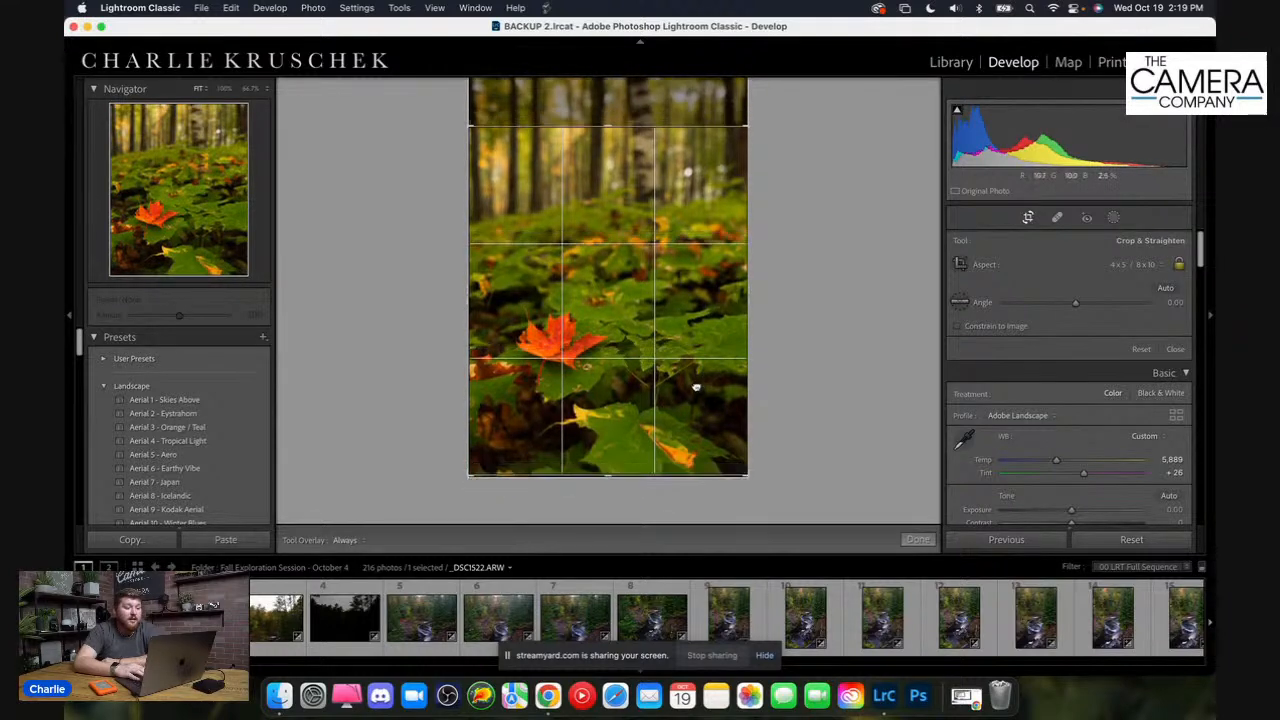
click(918, 539)
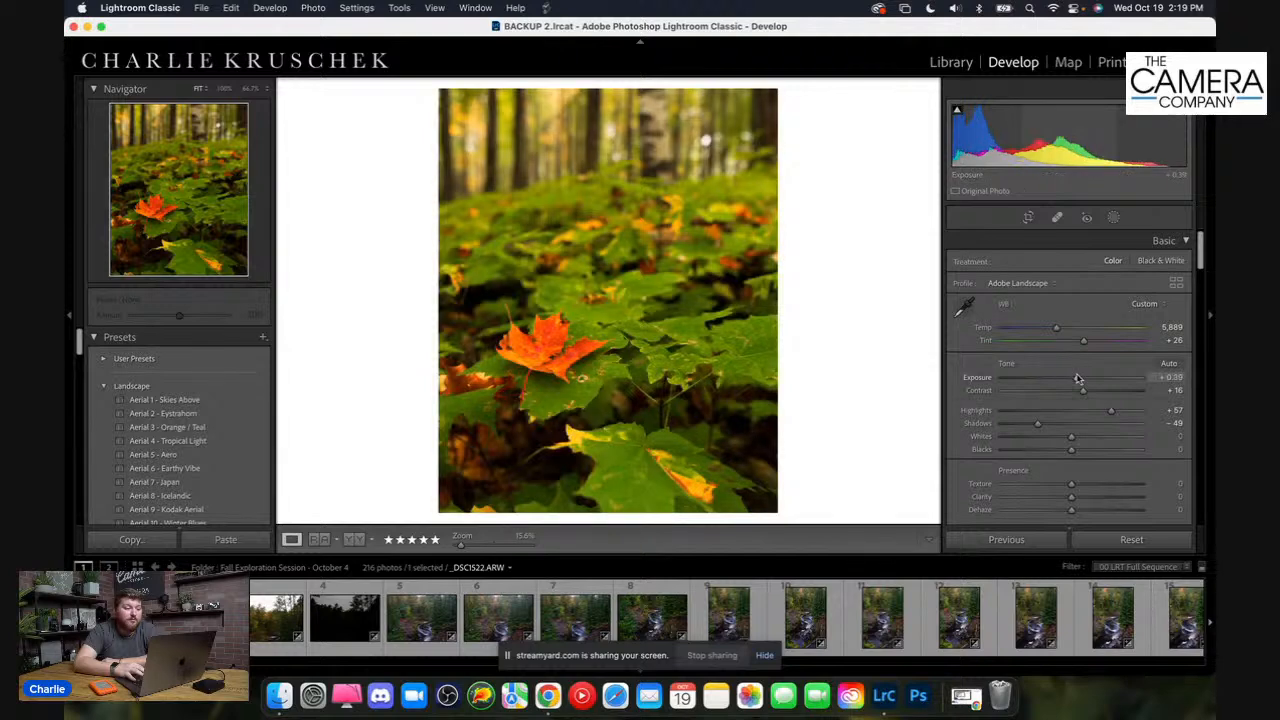
Set the maple leaf photo's exposure to +0.45, contrast +16, clarity -33 and dehaze -9, and compare it with the before view
drag(1071, 378, 1080, 379)
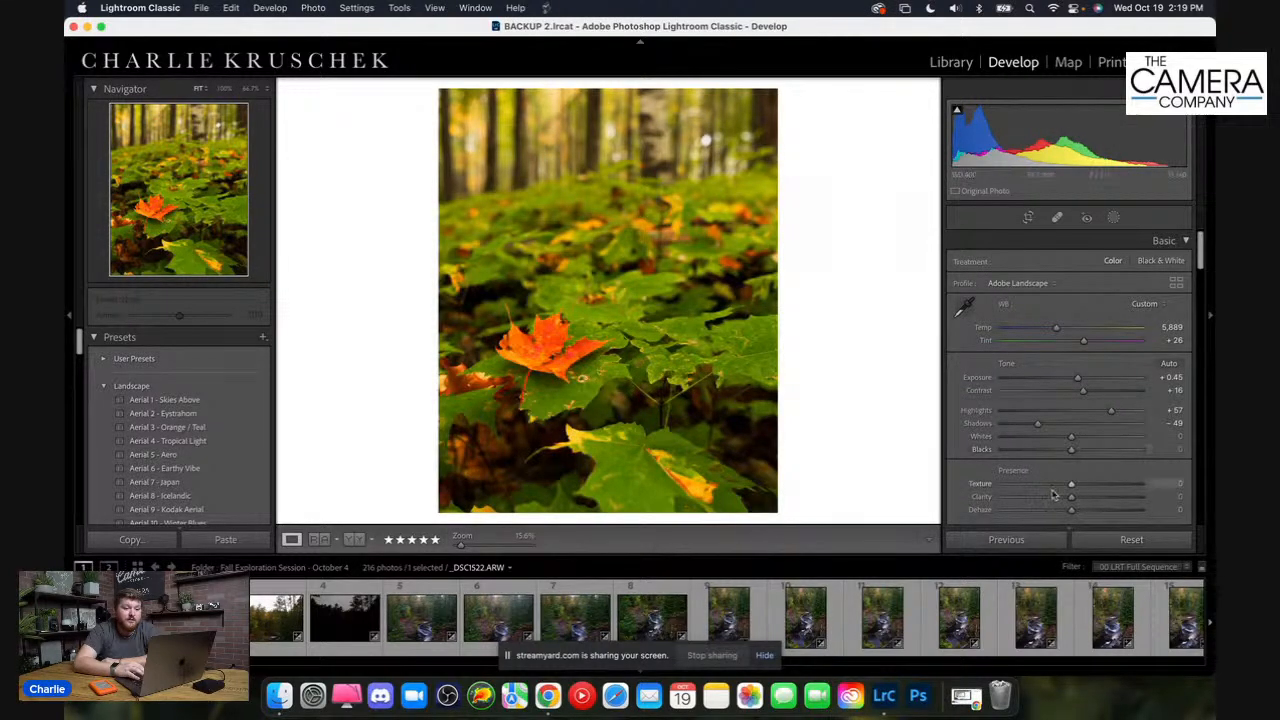
mouse_move(1071, 497)
mouse_down()
mouse_move(1040, 499)
mouse_move(1065, 514)
mouse_up()
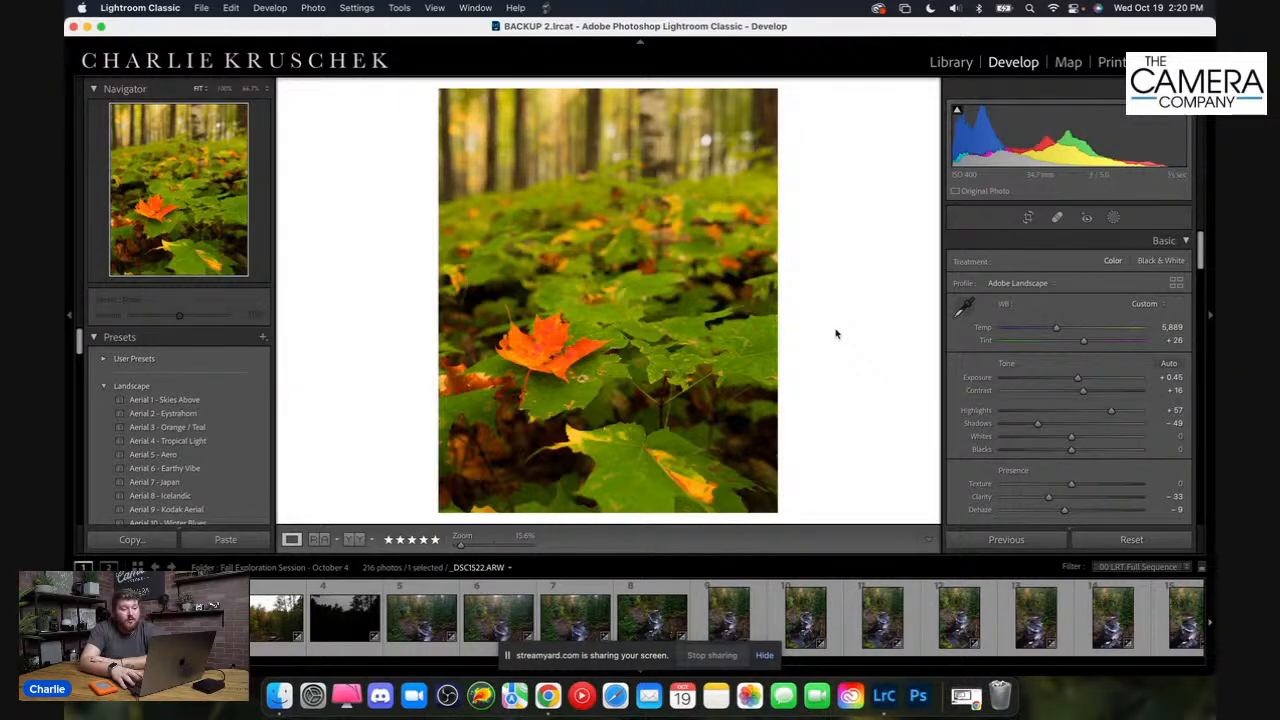
key(backslash)
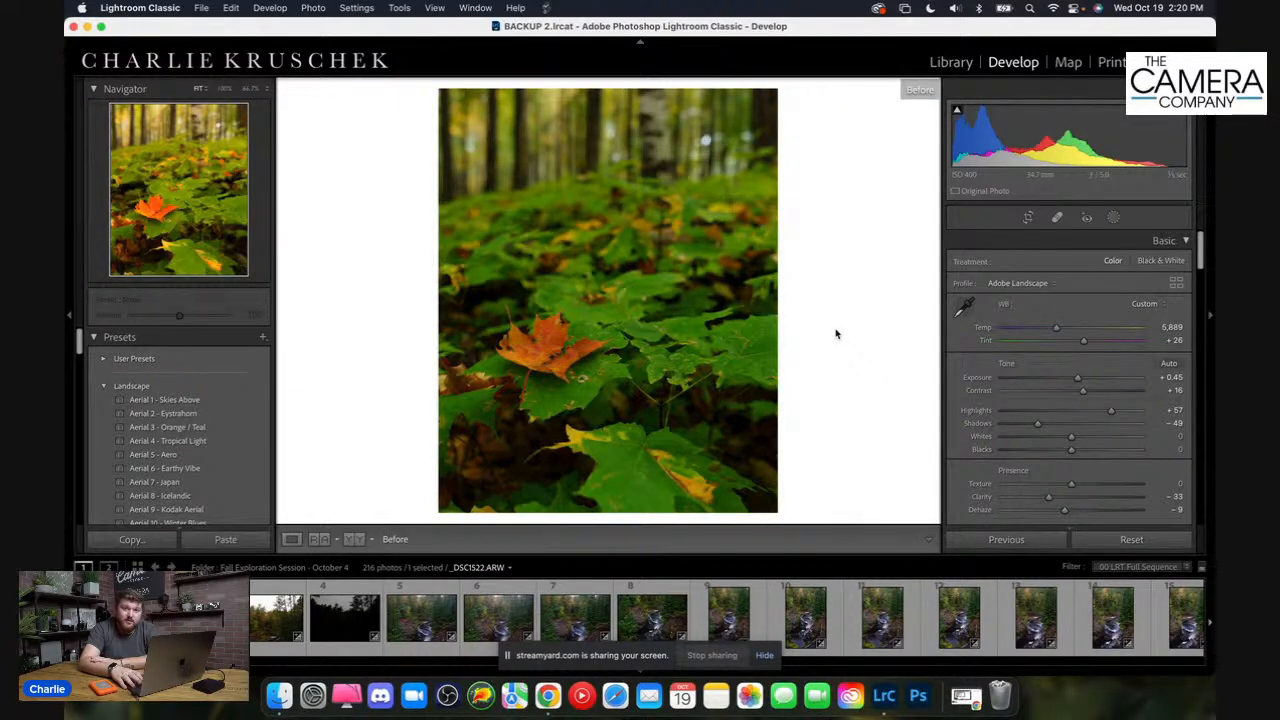
key(backslash)
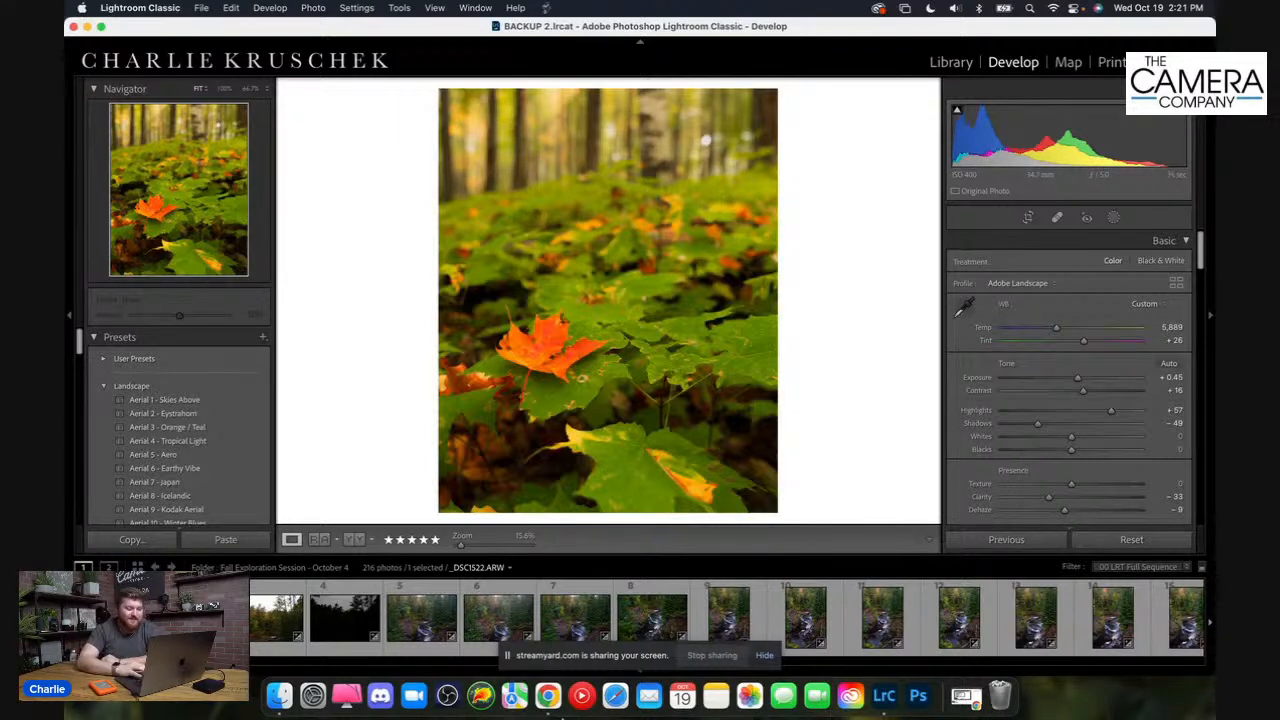
Switch to the StreamYard broadcast page in Chrome
click(552, 700)
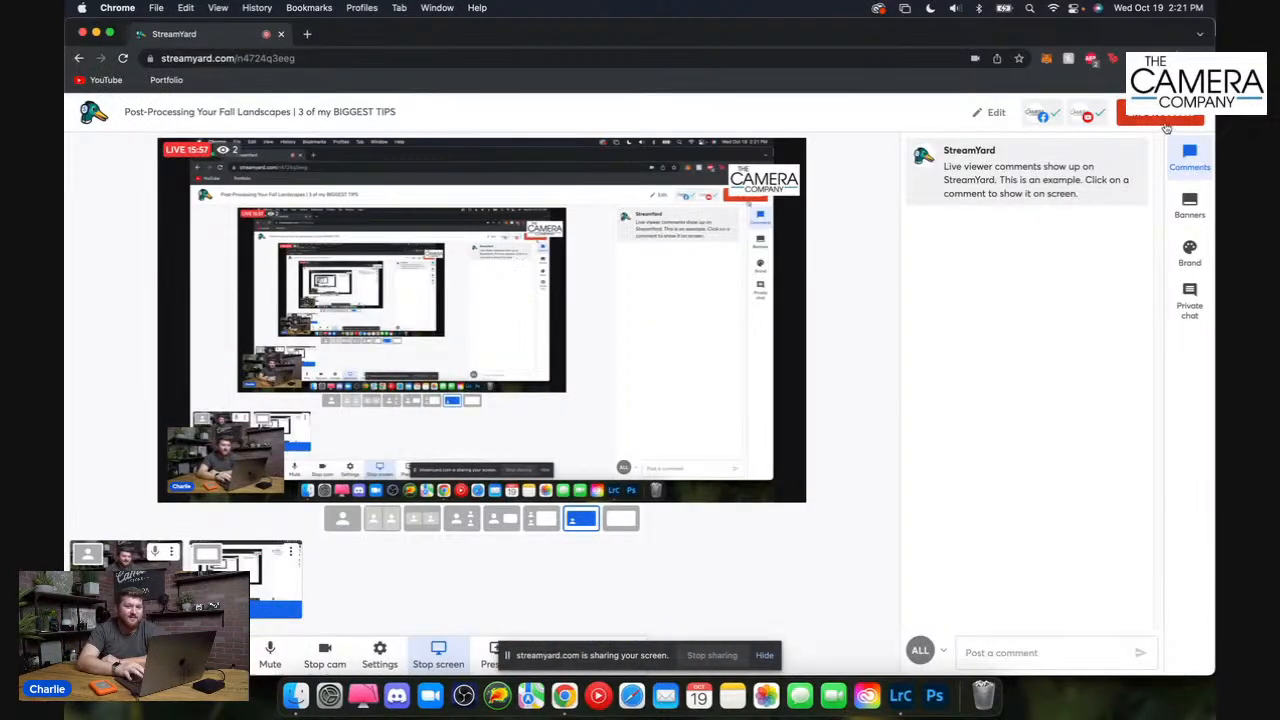